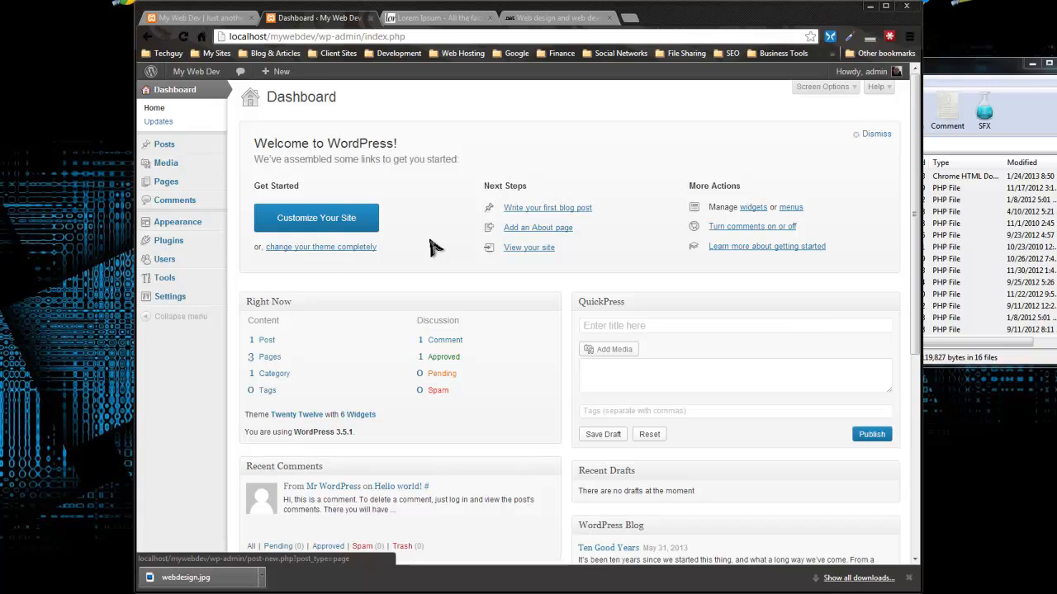
Step: Name a new post category 'Web Development', leaving its slug empty
mouse_move(157, 148)
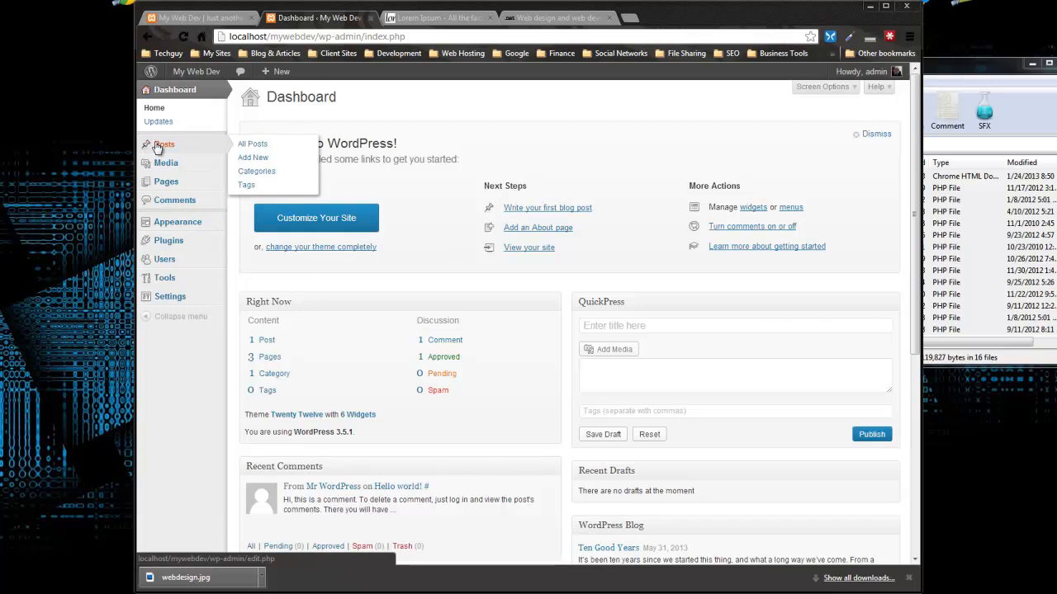
click(260, 179)
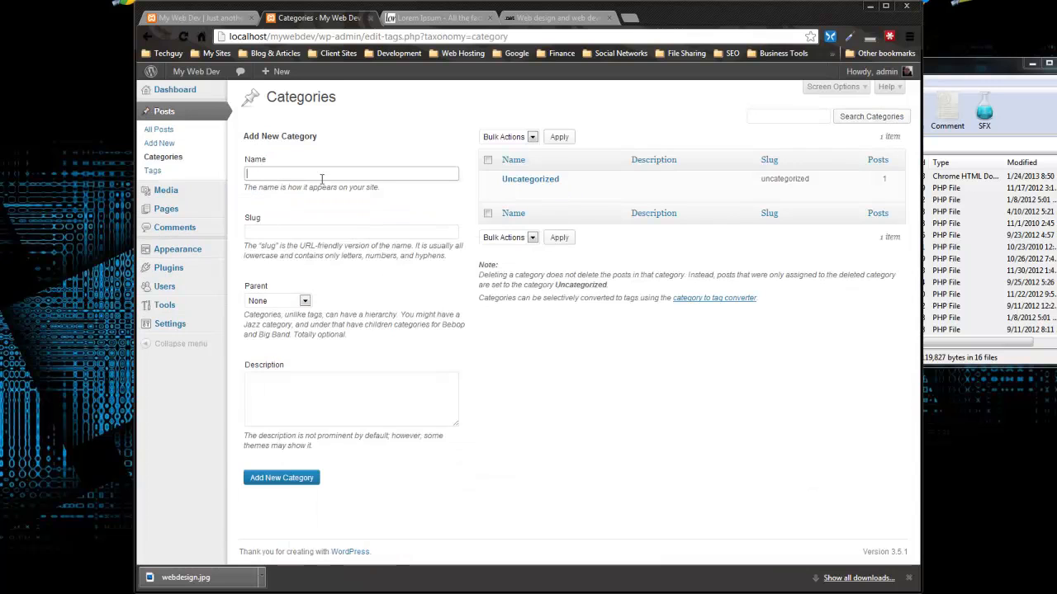
text(Web D)
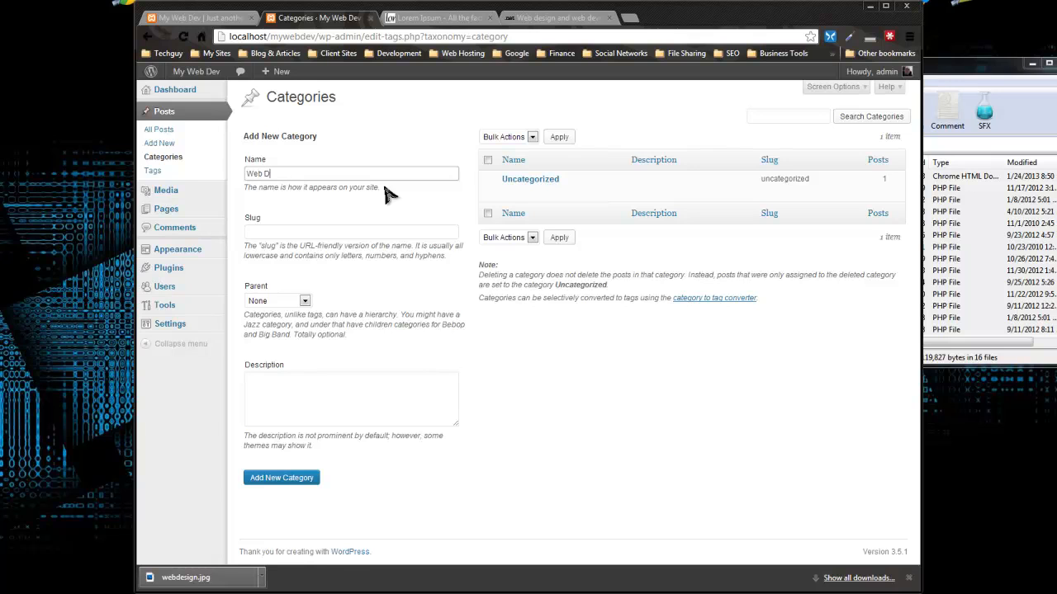
text(evelopment)
click(276, 234)
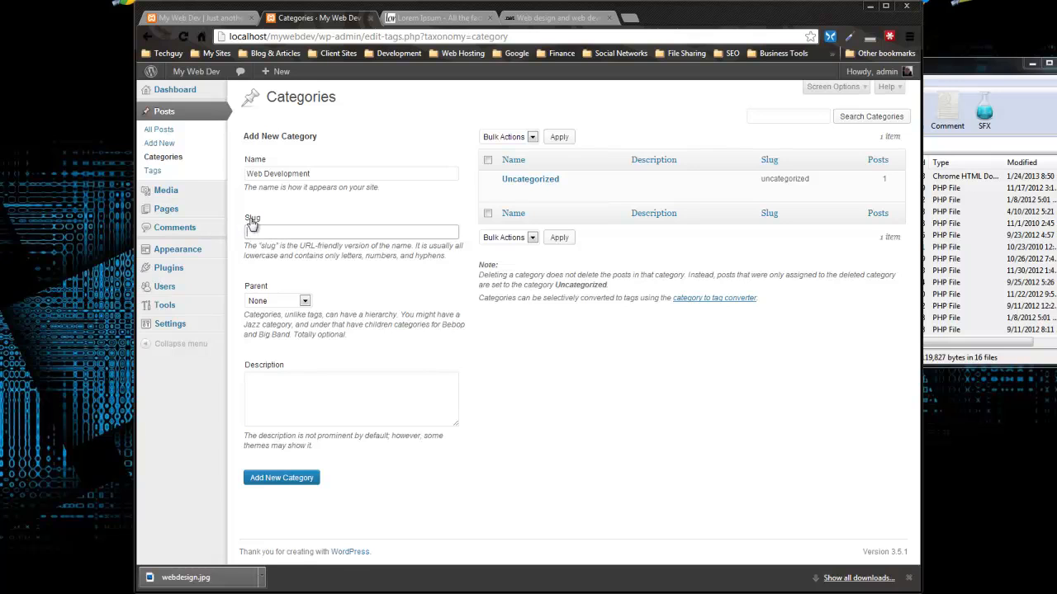
drag(311, 174, 245, 174)
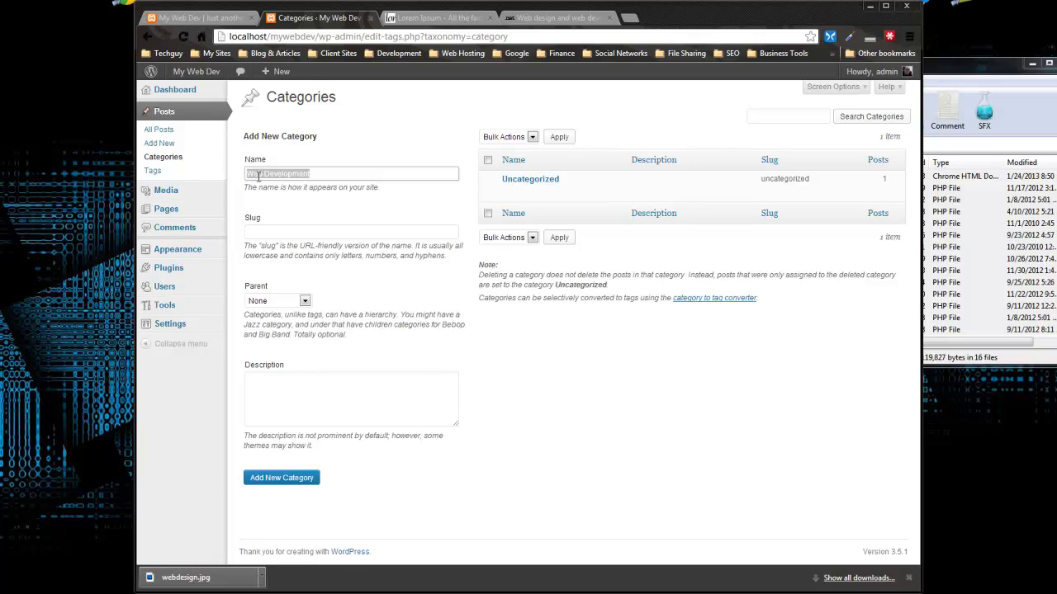
click(256, 177)
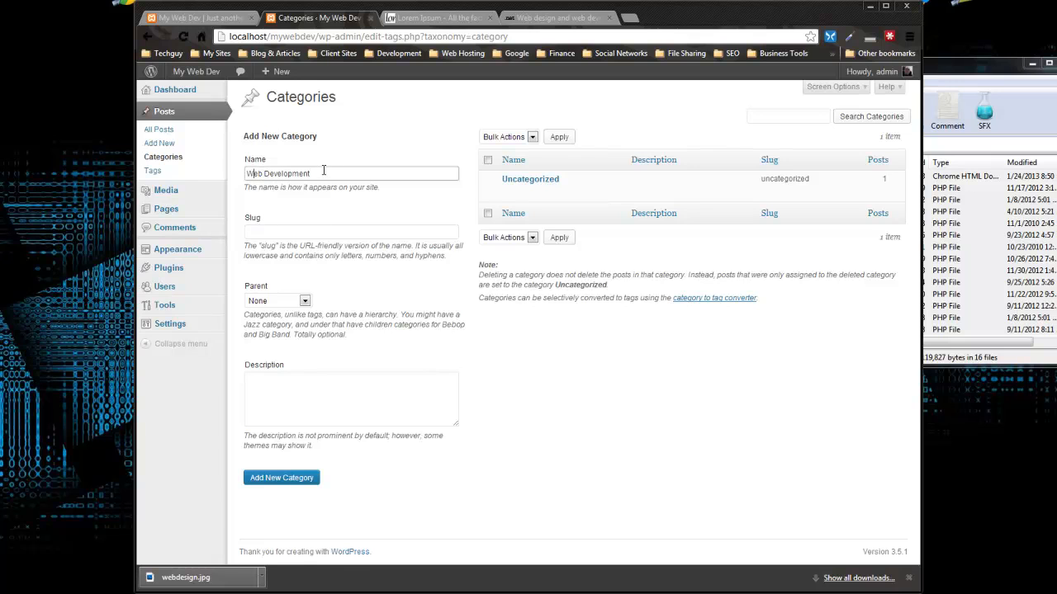
click(297, 235)
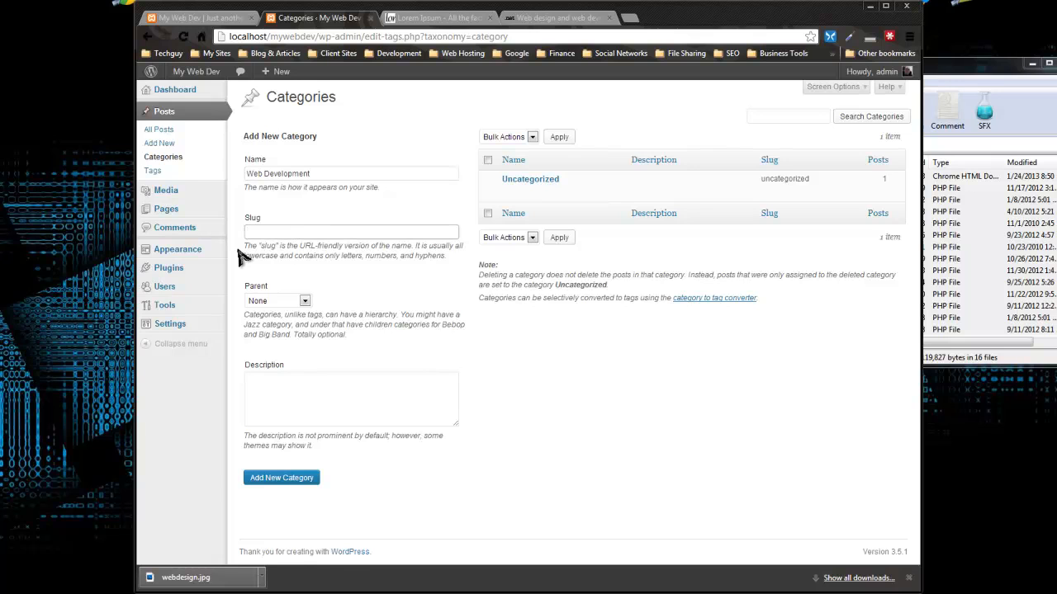
text(deve)
drag(304, 234, 202, 245)
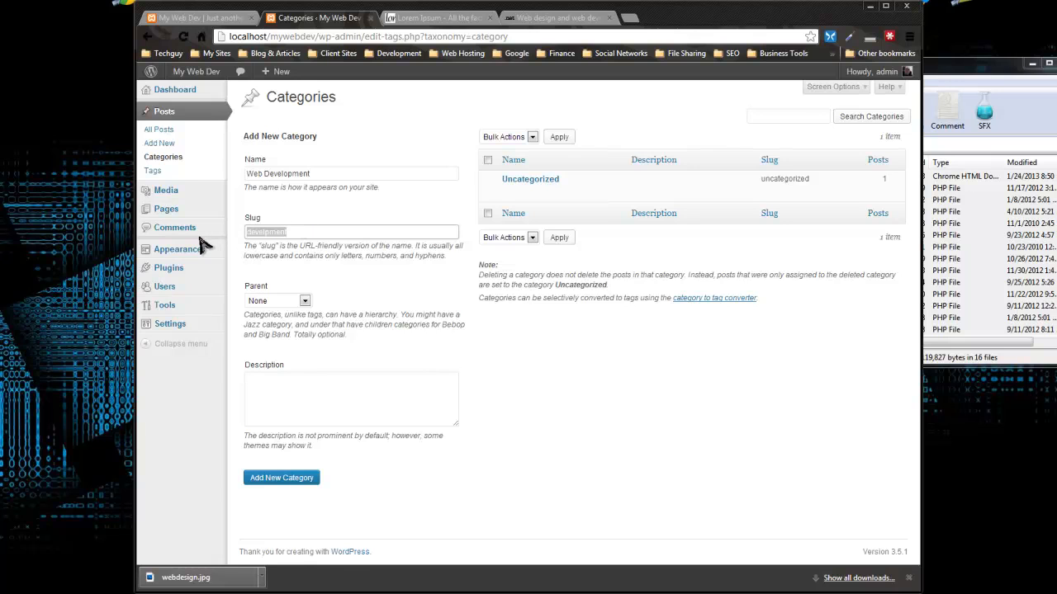
key(BackSpace)
click(645, 425)
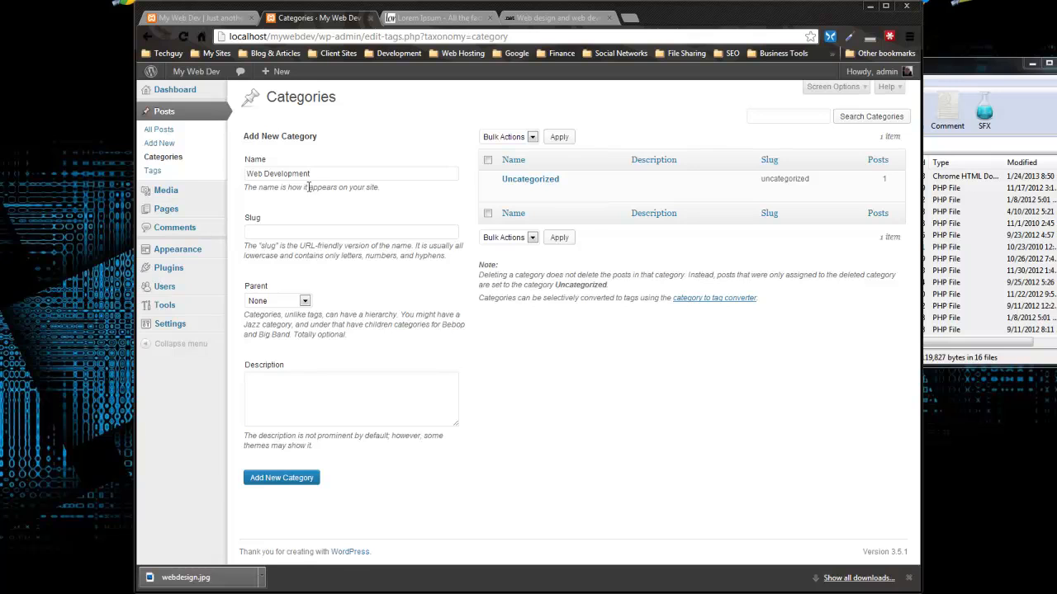
Step: Describe it as 'These posts are about web development' and add the category
click(285, 420)
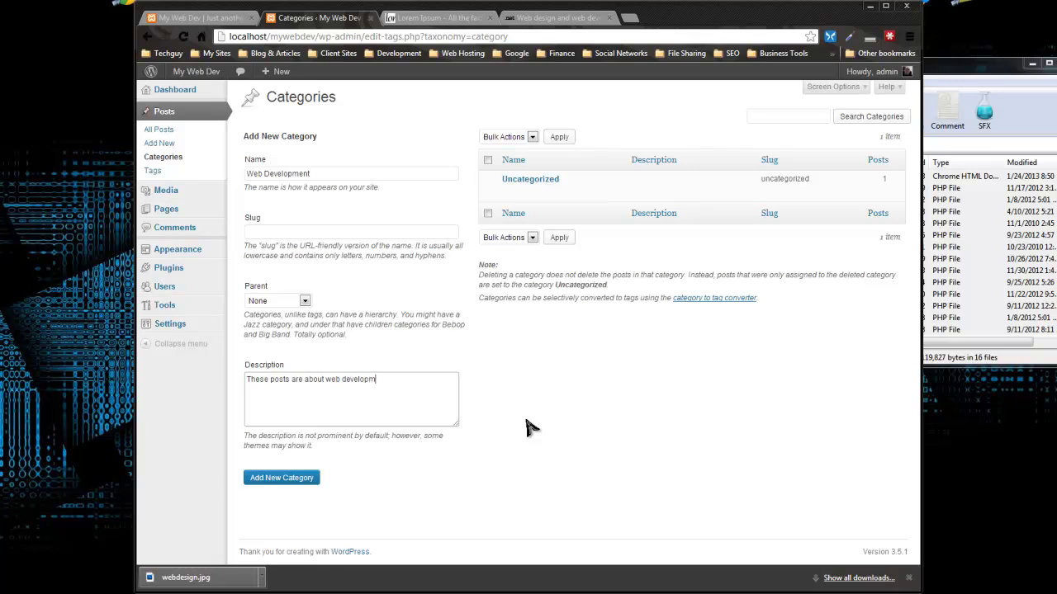
drag(381, 416, 213, 388)
key(ctrl+c)
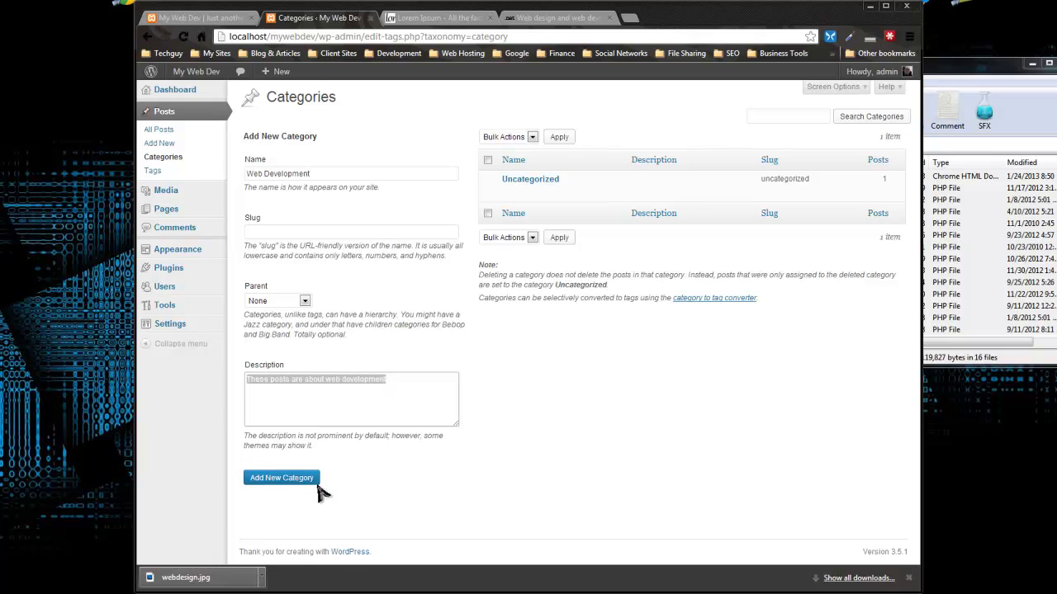
click(277, 503)
click(266, 478)
Step: Add a Graphic Design category, adapting the pasted description to graphic design
click(282, 175)
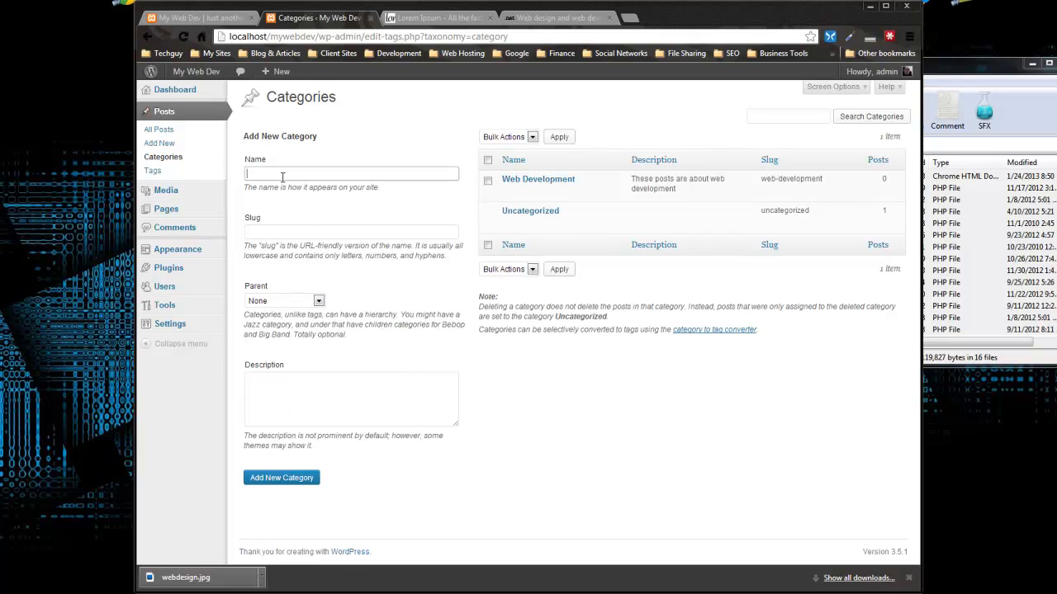
text(Graphic Design)
click(290, 229)
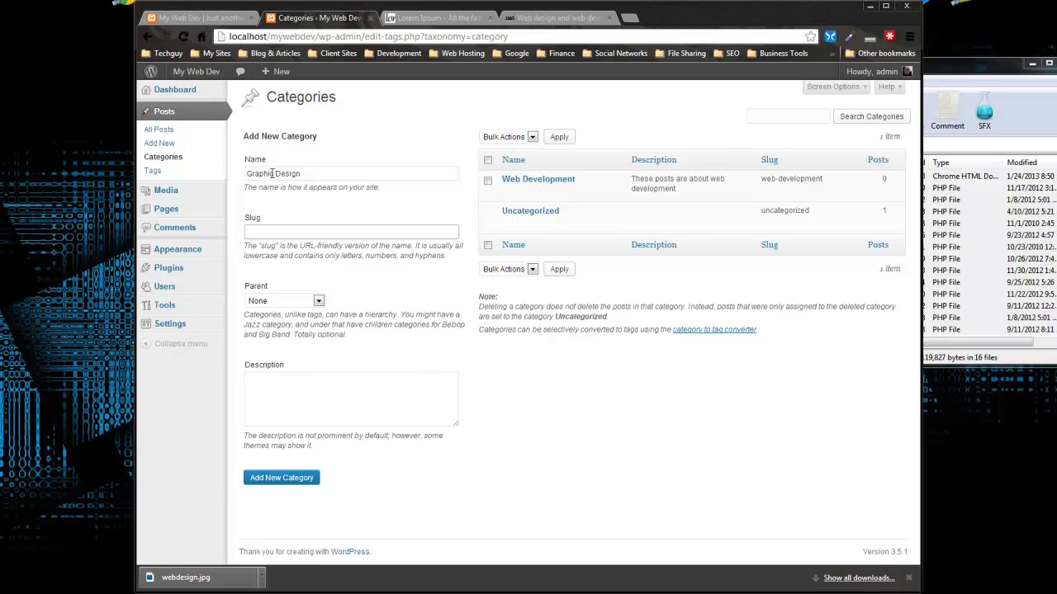
click(312, 409)
key(ctrl+v)
drag(394, 381, 325, 382)
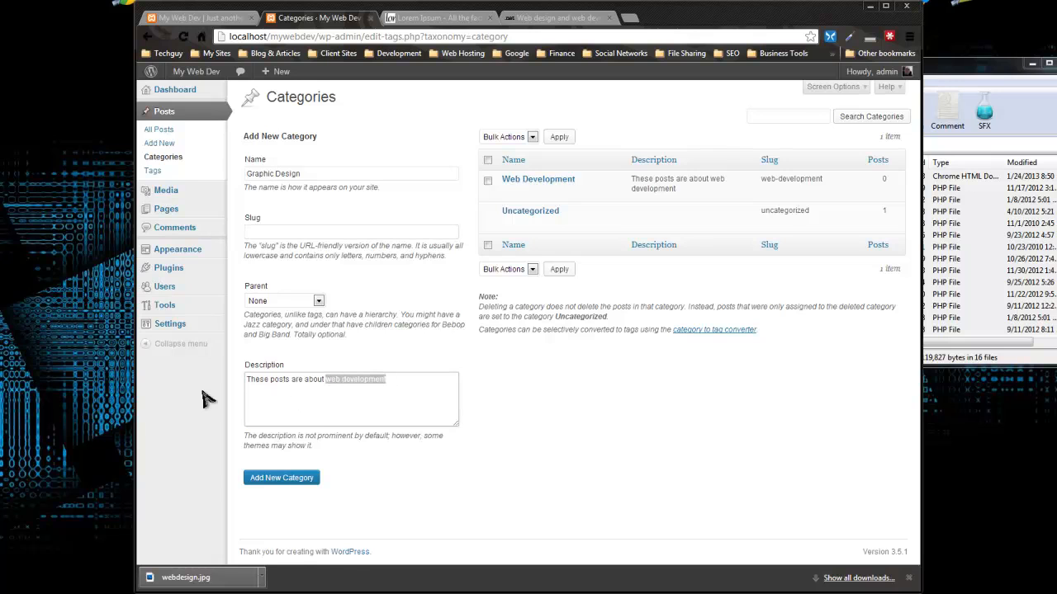
text(graphic)
click(306, 489)
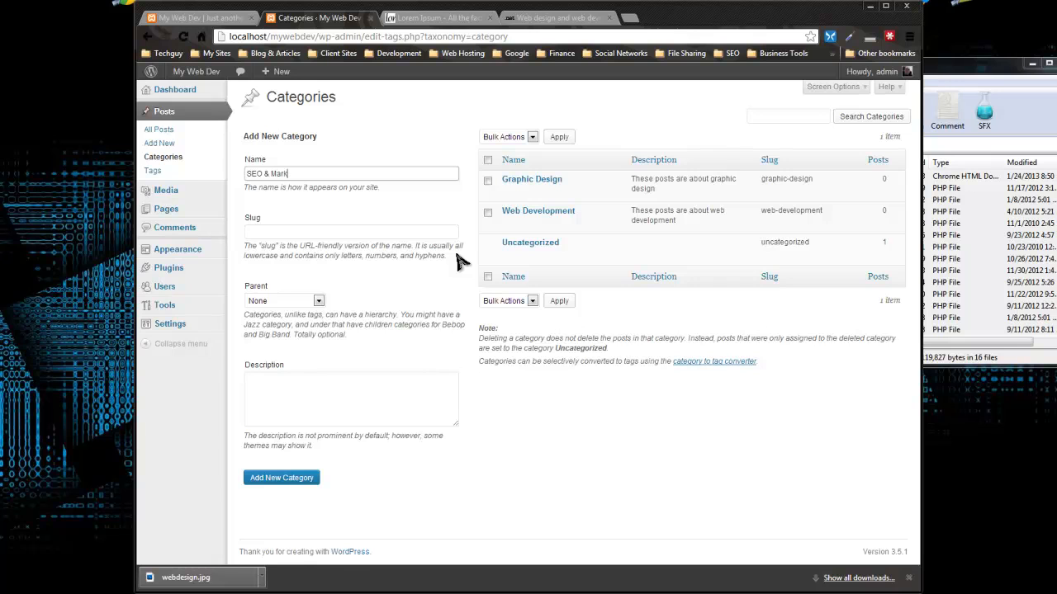
Step: Add an SEO & Marketing category, adapting the pasted description to SEO
click(339, 235)
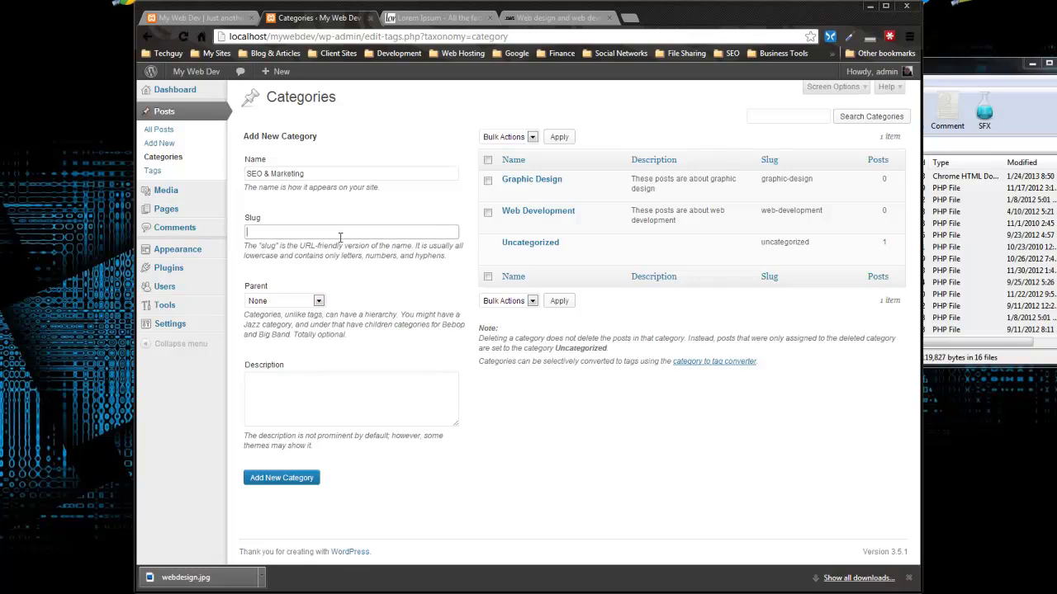
click(267, 174)
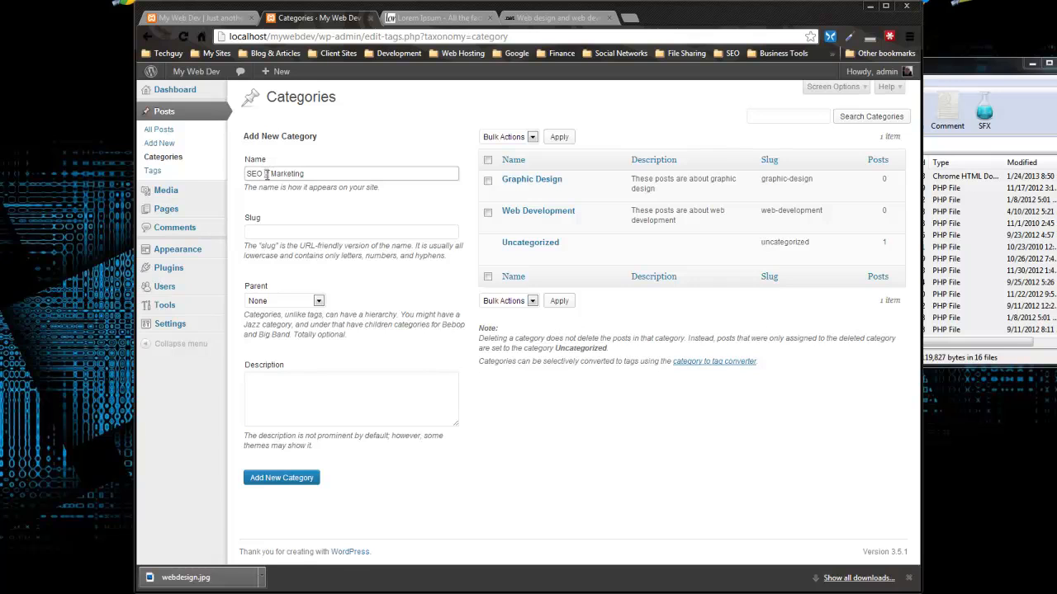
click(338, 404)
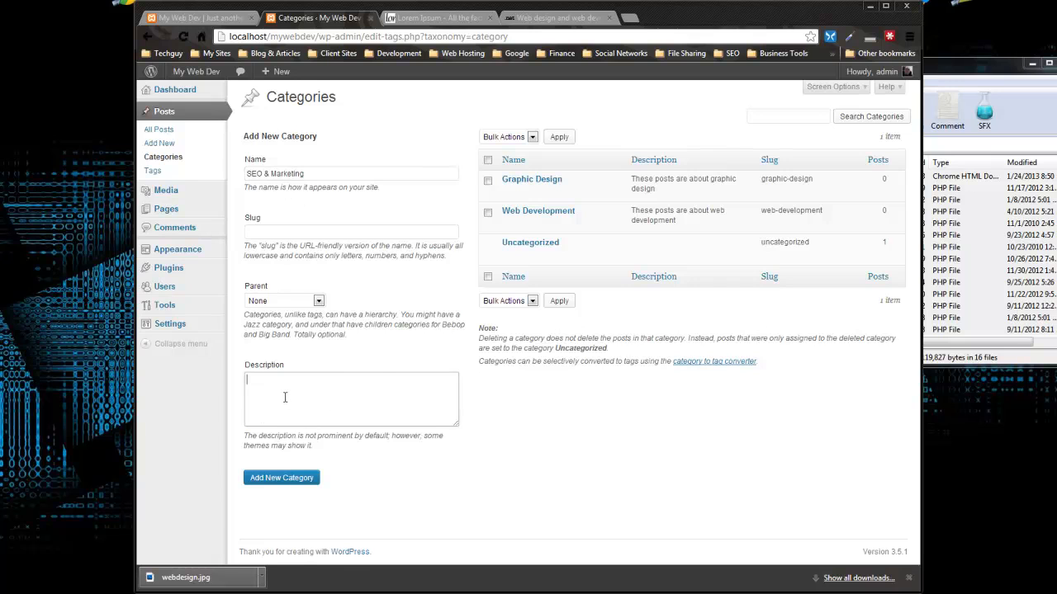
key(ctrl+v)
drag(403, 381, 329, 381)
text(SEO)
click(290, 479)
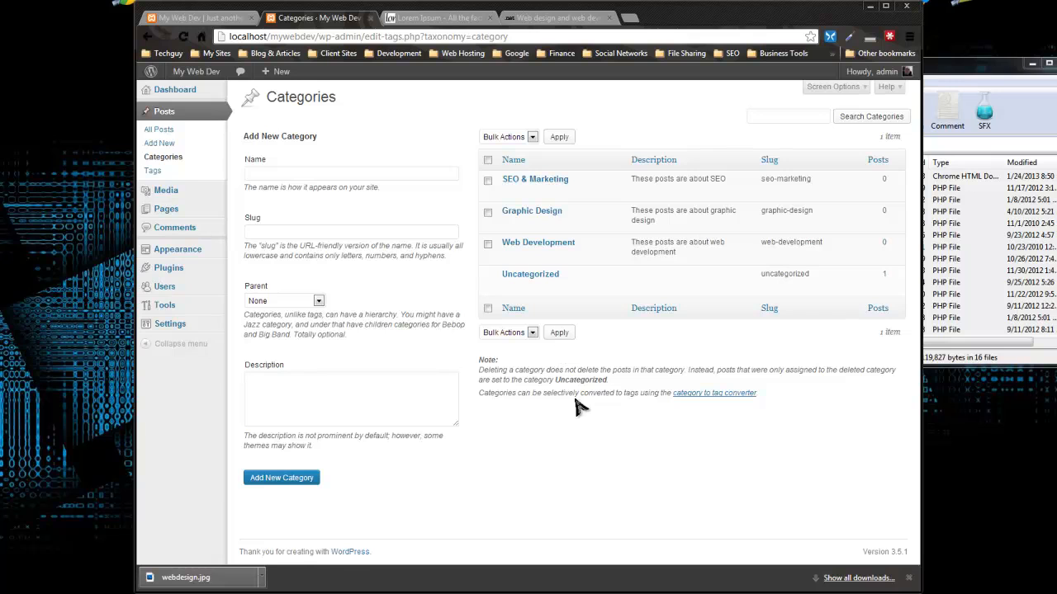
Step: Open a blank new post in the editor
click(287, 172)
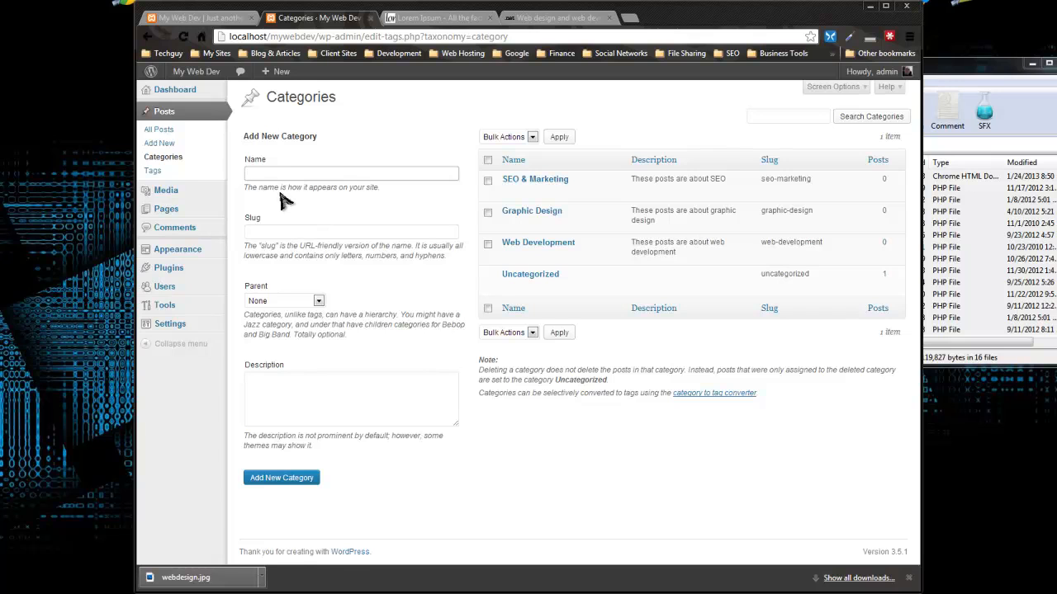
click(512, 466)
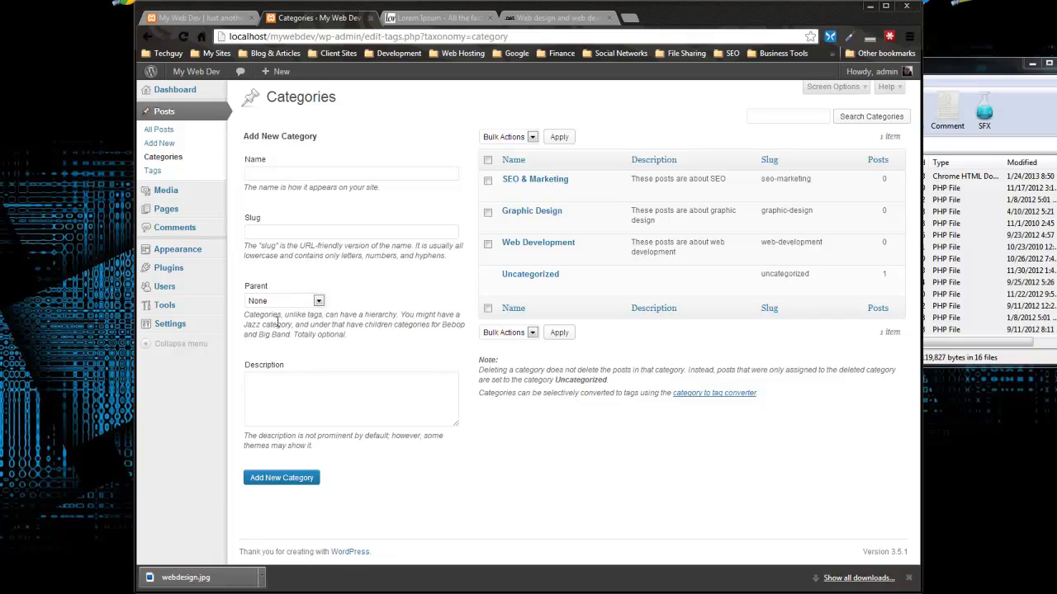
click(159, 157)
click(159, 143)
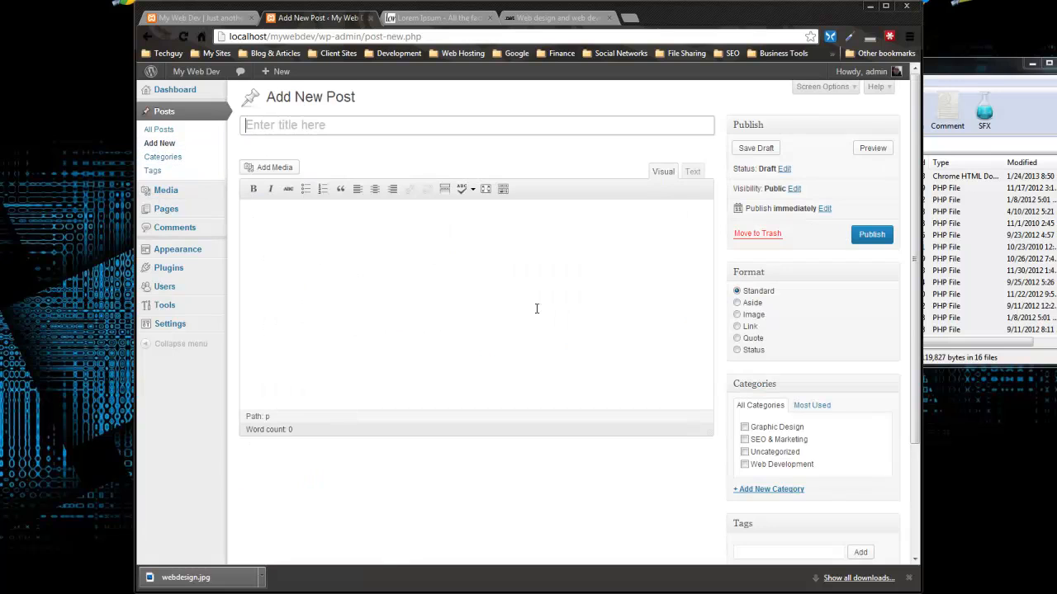
Step: Copy the 'Adobe launches Creative Cloud apps' headline from netmagazine.com and return to the new post
click(552, 18)
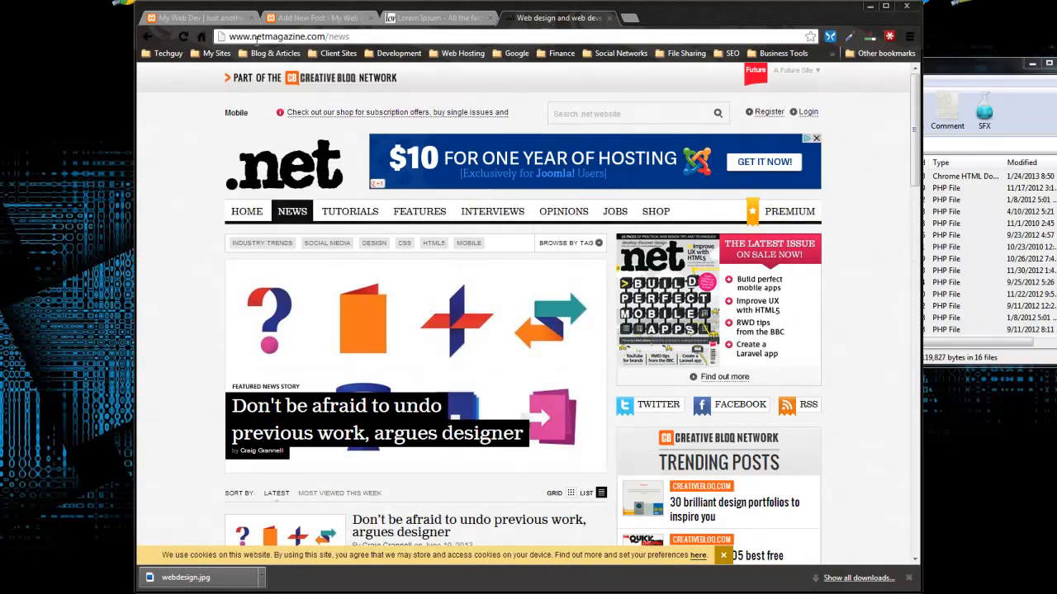
scroll(170, 173, down, 8)
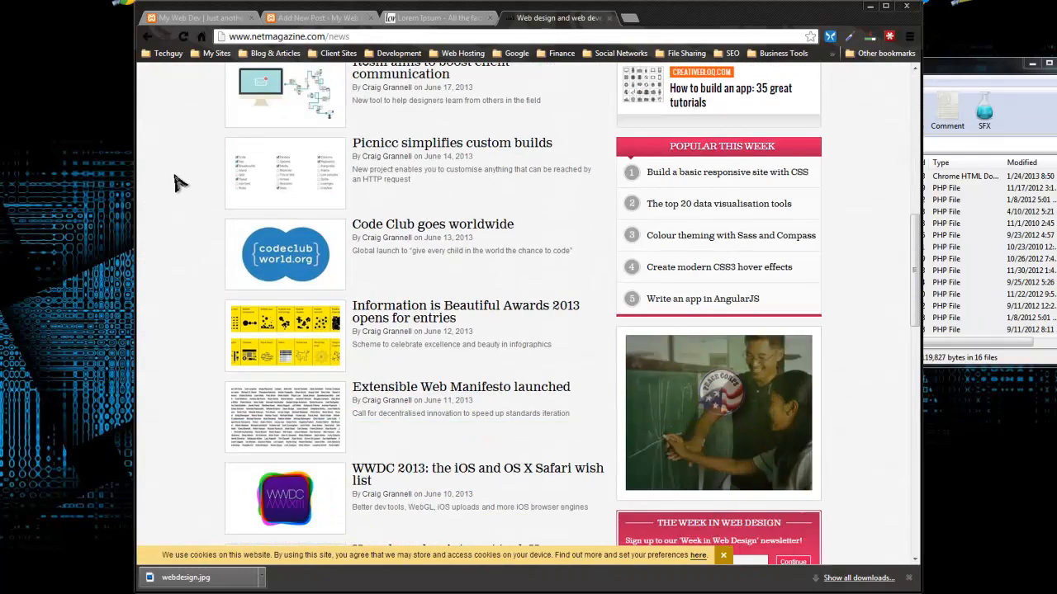
scroll(175, 149, up, 3)
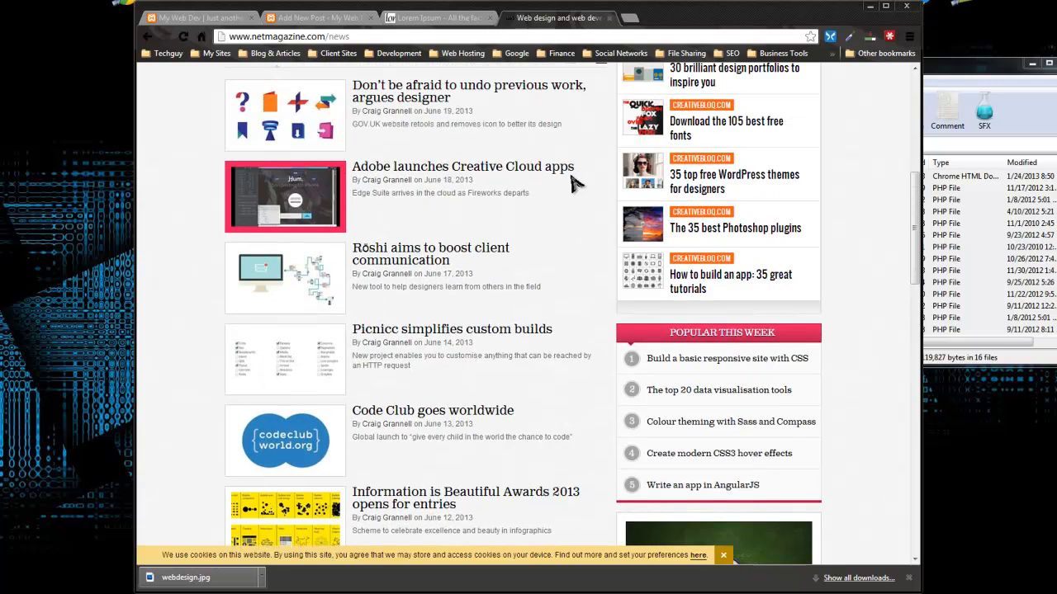
drag(569, 165, 350, 166)
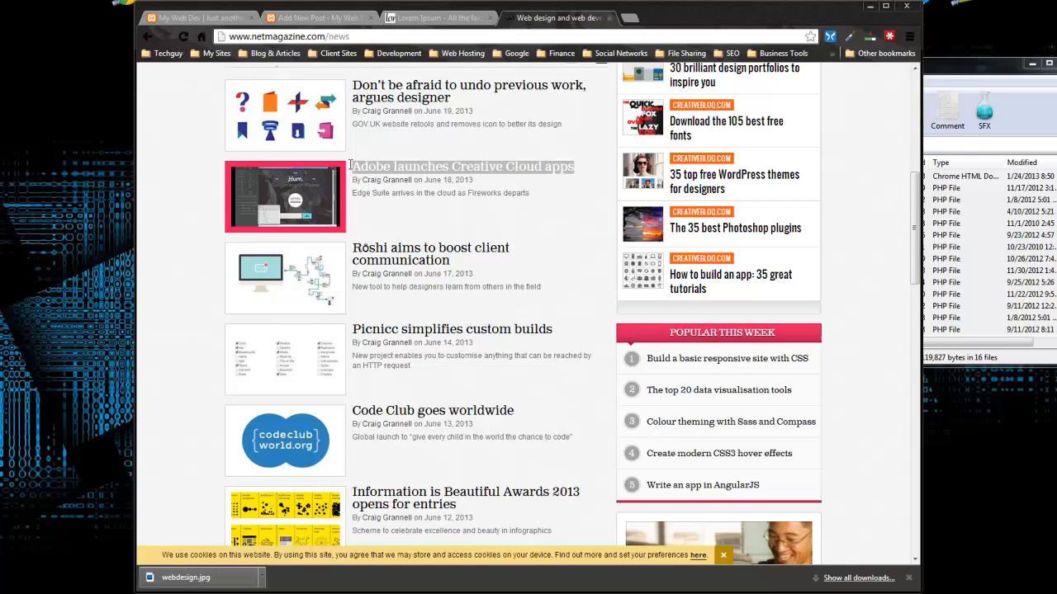
right_click(479, 170)
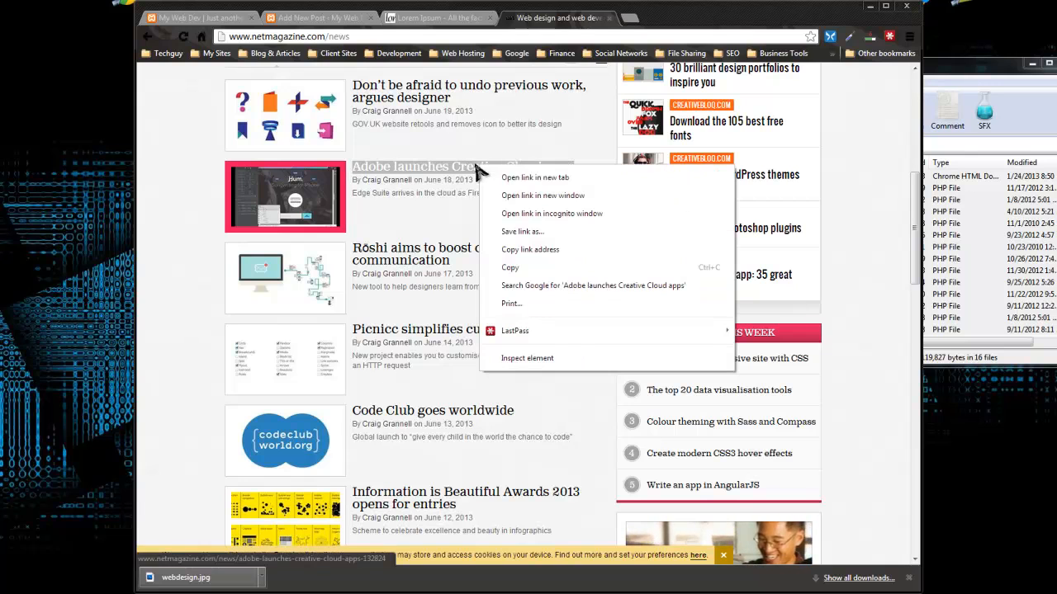
click(512, 267)
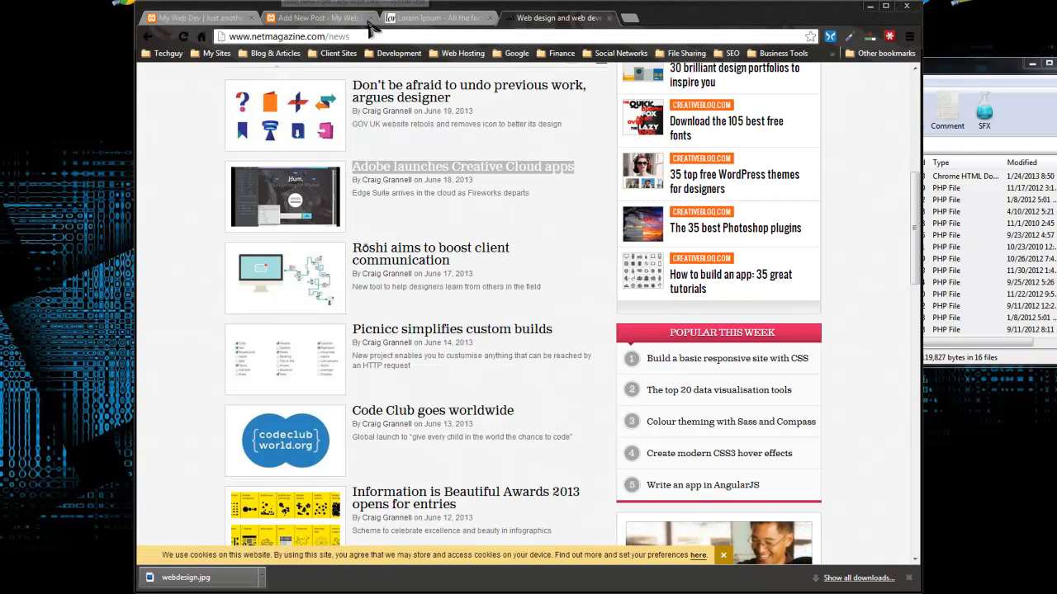
click(331, 20)
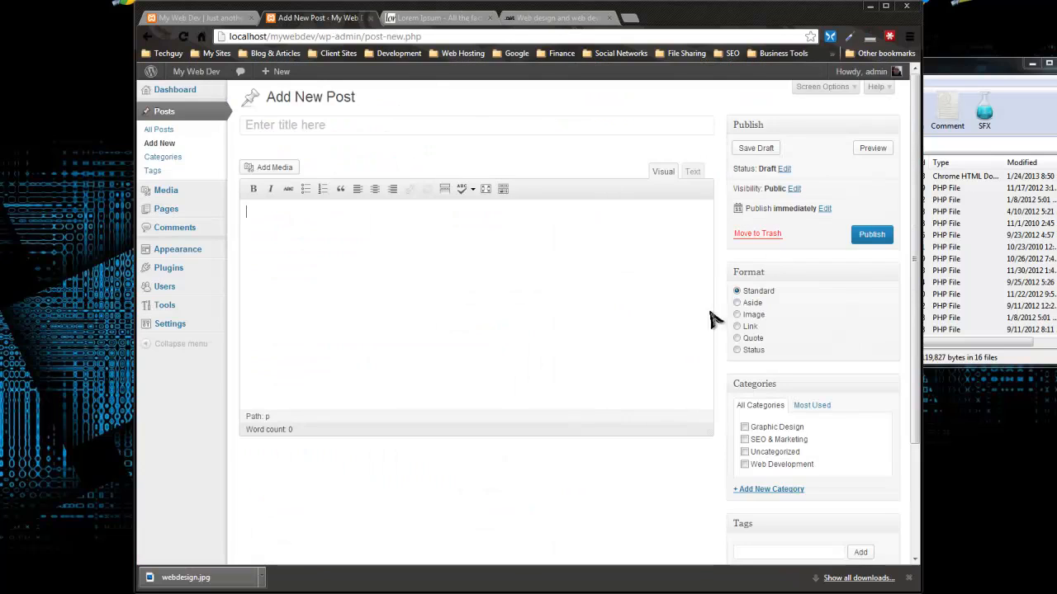
Step: Add a Cloud & Hosting category, correcting a capitalisation typo in its name
click(292, 126)
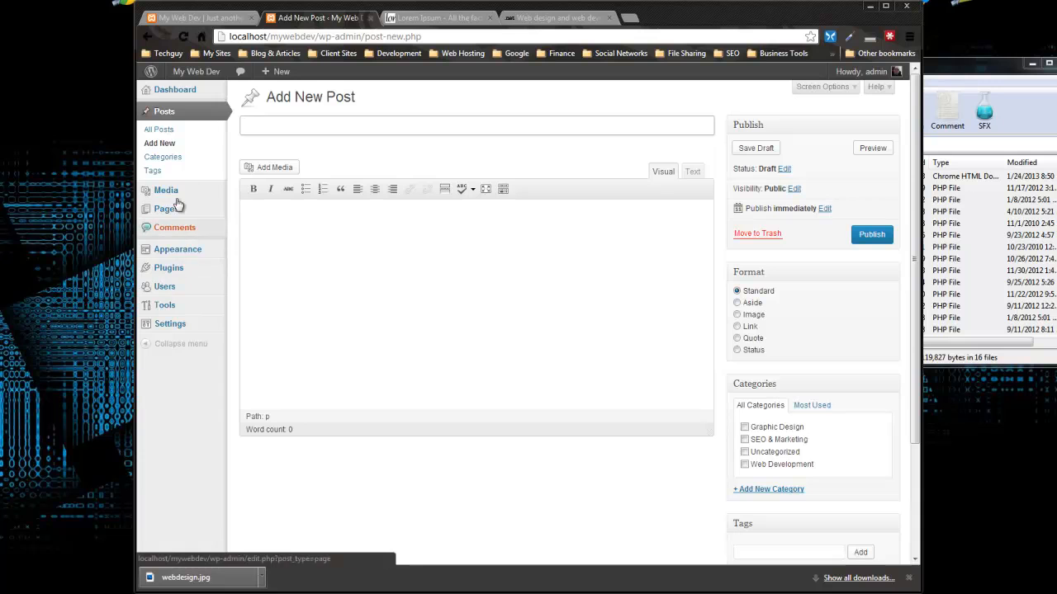
click(158, 158)
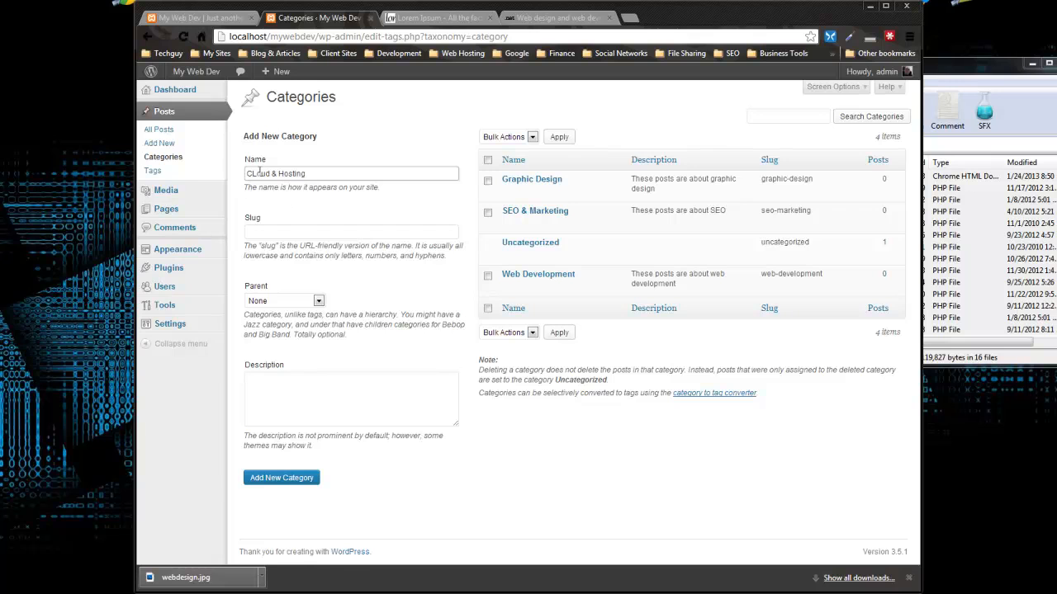
key(BackSpace)
text(l)
click(562, 459)
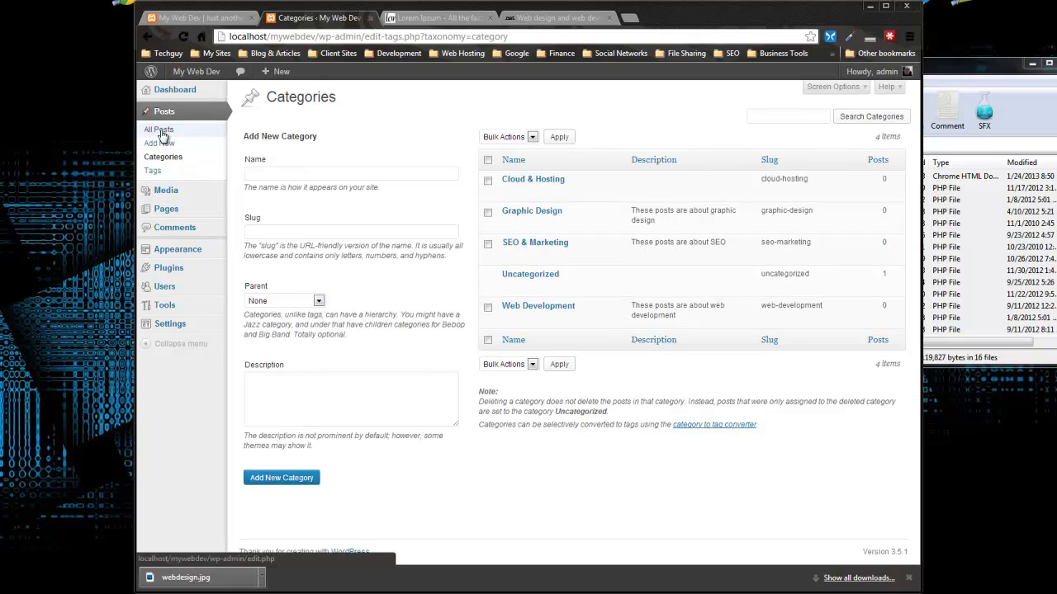
click(163, 156)
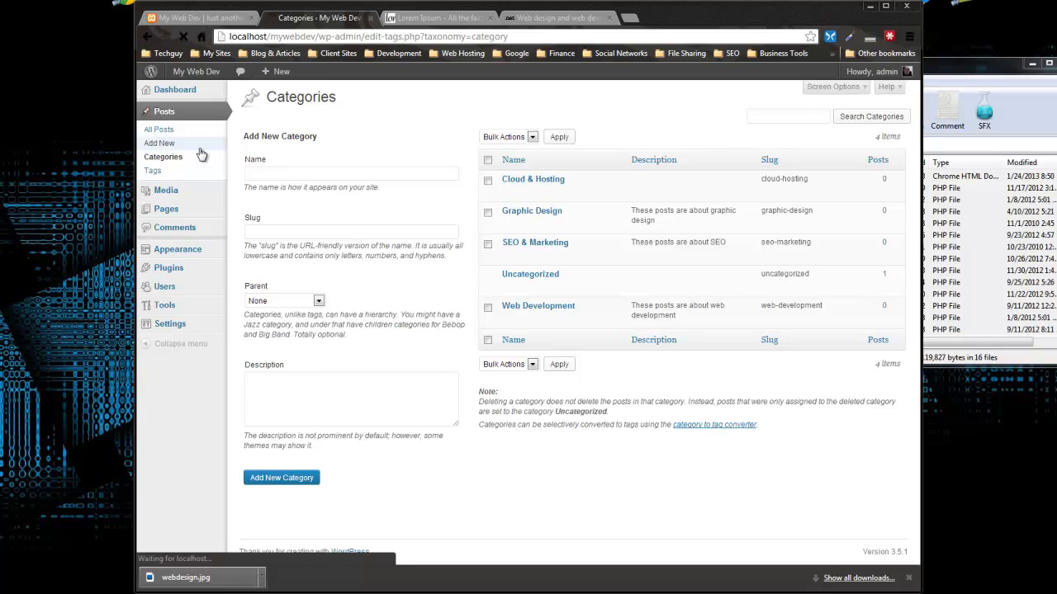
Step: Paste 'Adobe launches Creative Cloud apps' as the post title
click(303, 131)
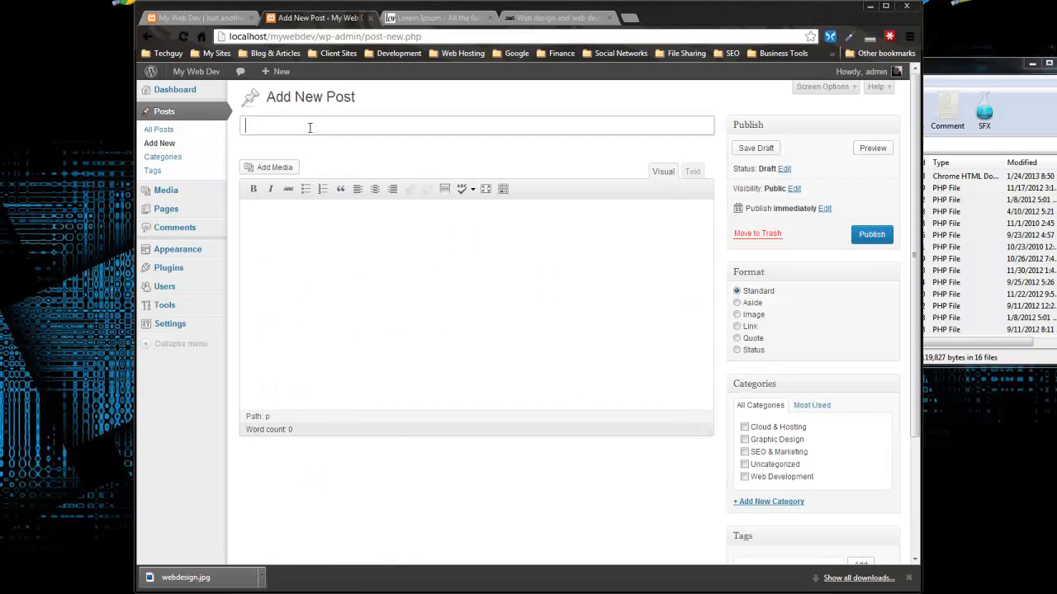
key(ctrl+v)
click(483, 270)
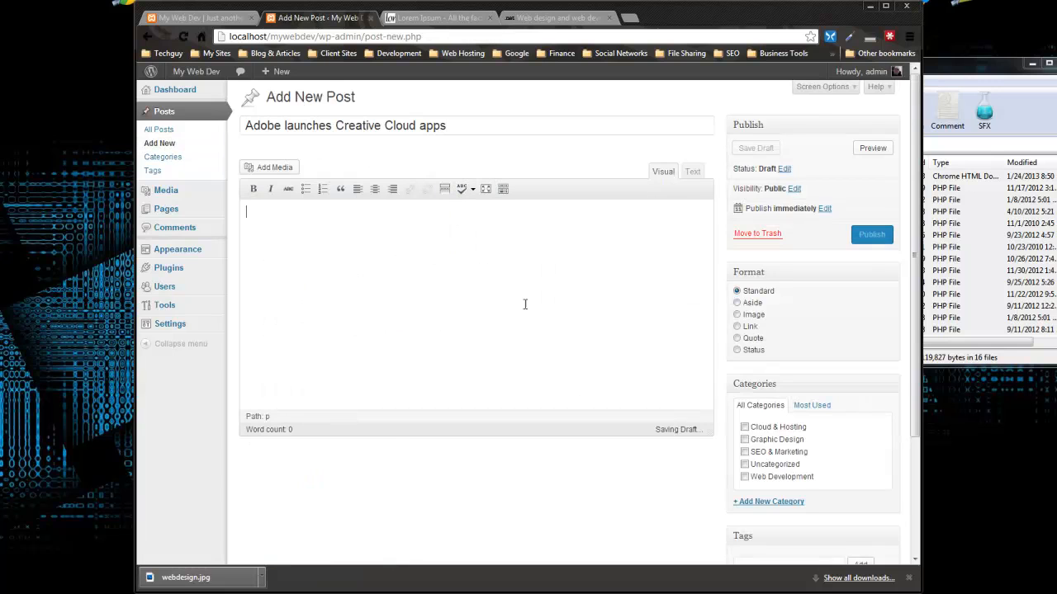
Step: Copy three Lorem Ipsum paragraphs from lipsum.com into the post body
click(429, 18)
scroll(285, 263, down, 1)
drag(304, 225, 447, 405)
click(447, 405)
drag(382, 401, 281, 216)
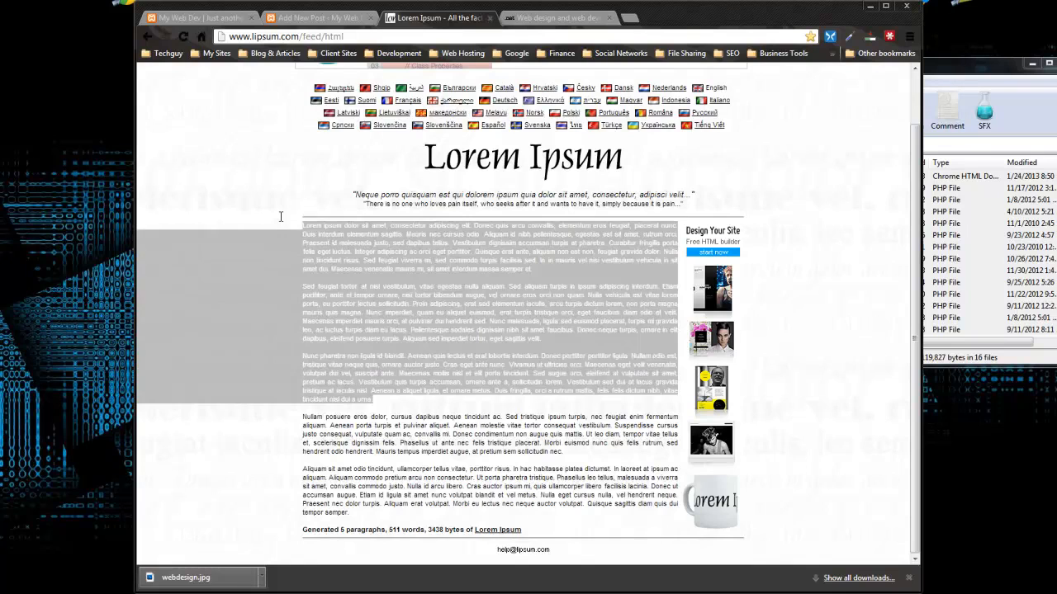
click(211, 19)
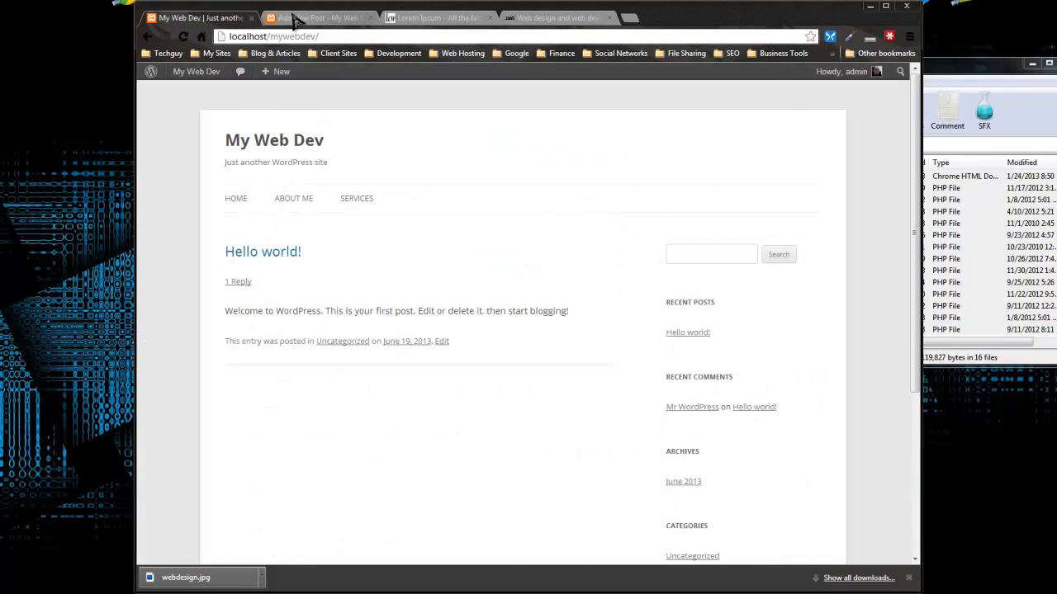
click(318, 18)
click(323, 229)
key(ctrl+v)
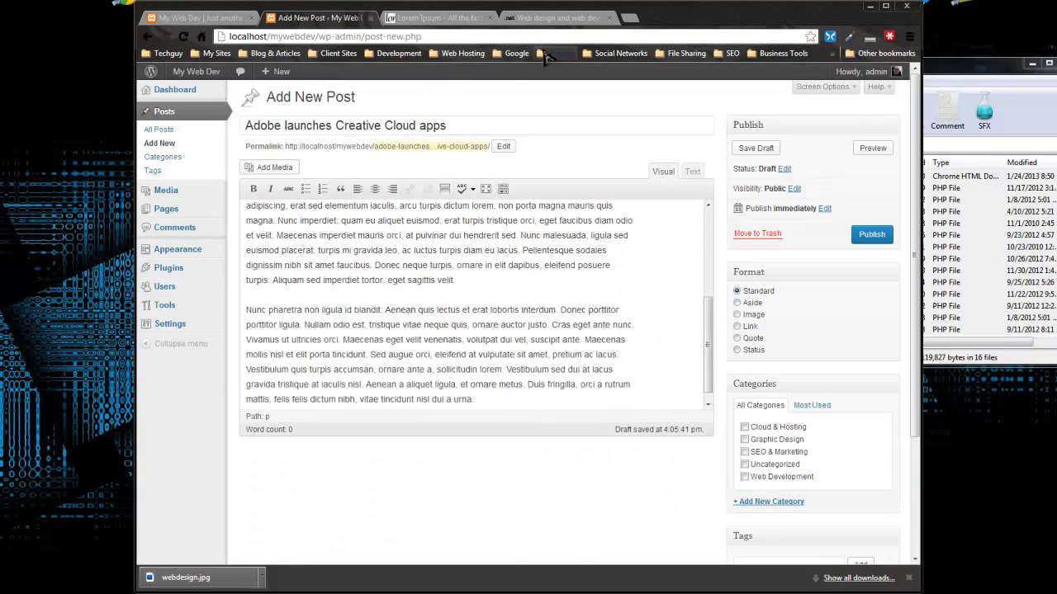
Step: Open the netmagazine Creative Cloud article and view its image in a new tab
click(551, 18)
scroll(498, 264, down, 1)
scroll(495, 266, up, 3)
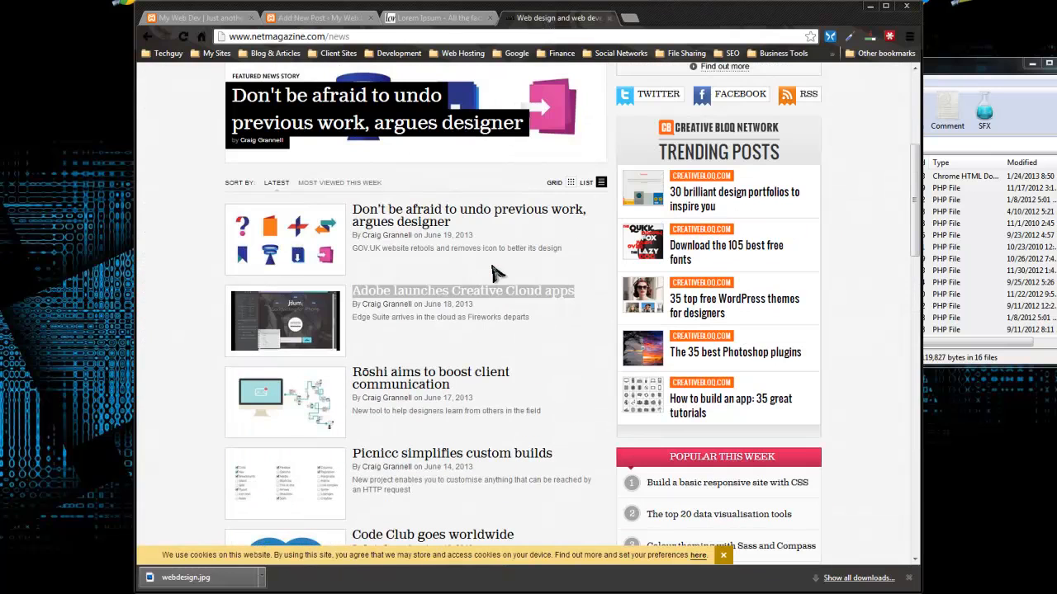
click(450, 296)
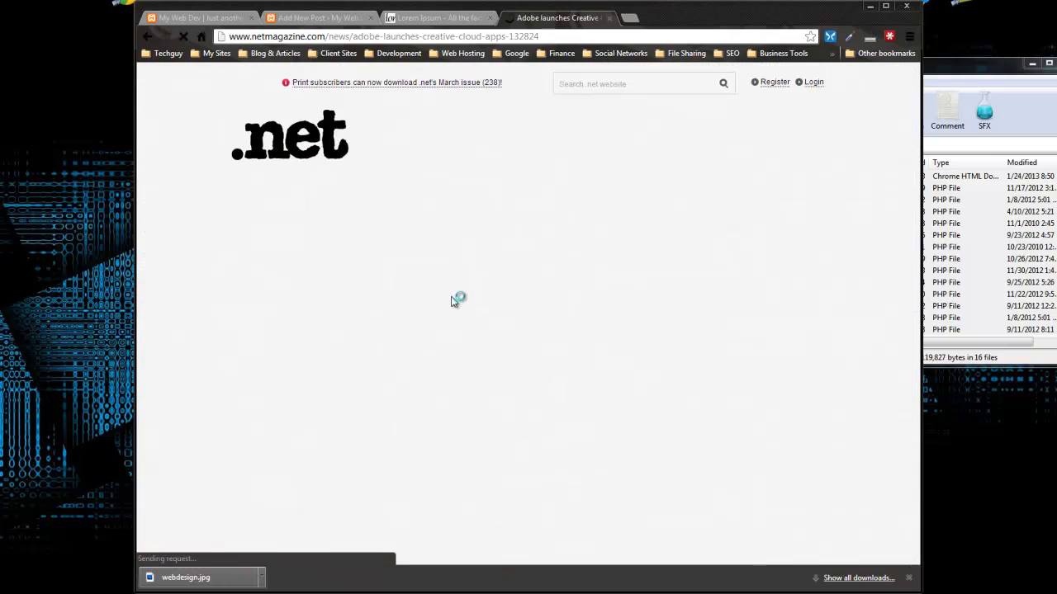
scroll(333, 262, down, 6)
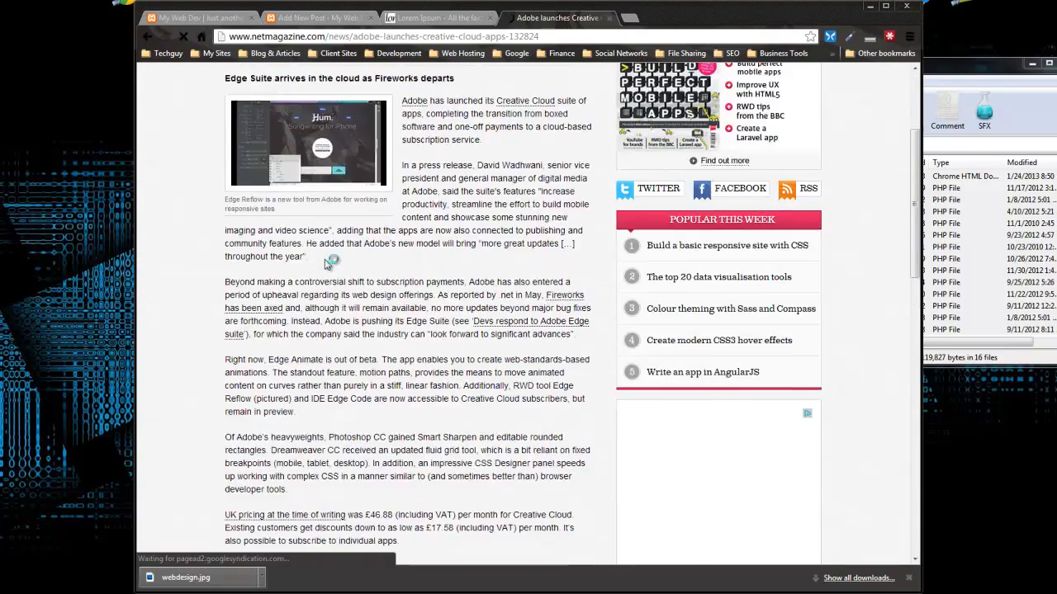
scroll(383, 297, up, 5)
right_click(334, 238)
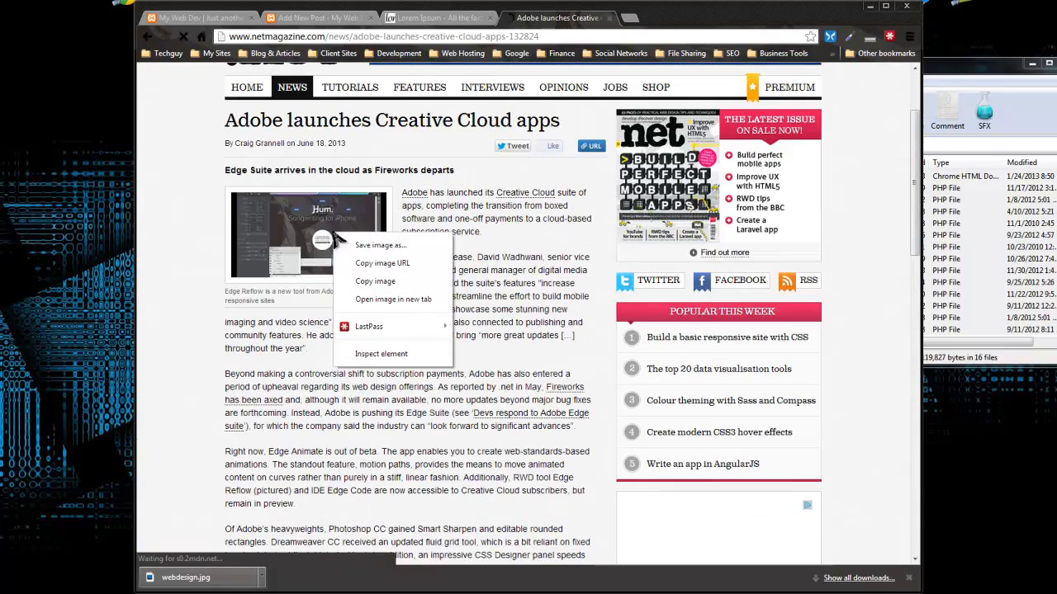
click(390, 299)
click(670, 20)
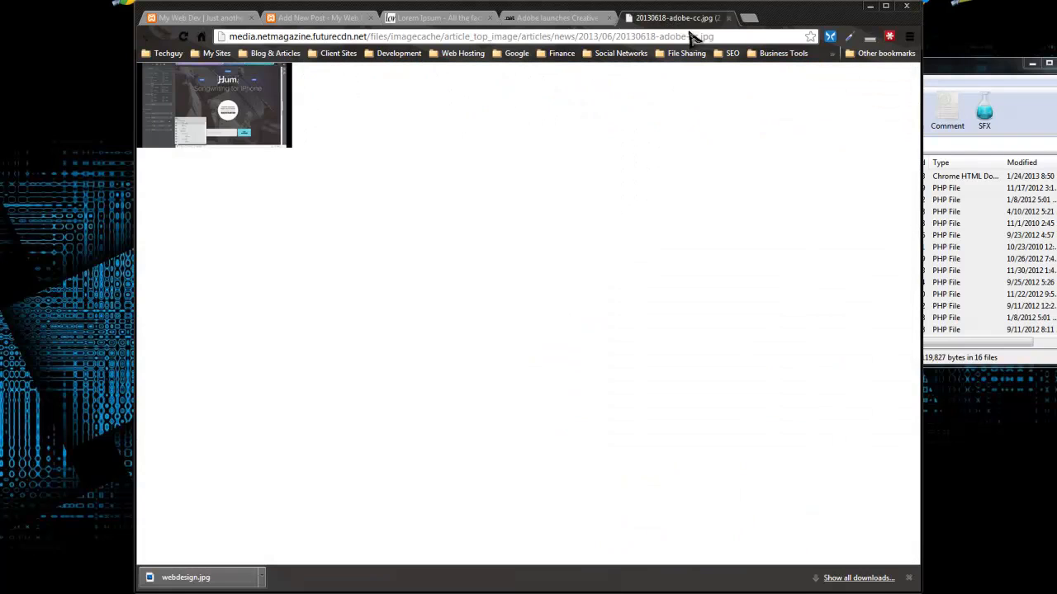
Step: Search Google Images for 'adobe cloud'
click(692, 38)
text(adobe cloud)
key(Return)
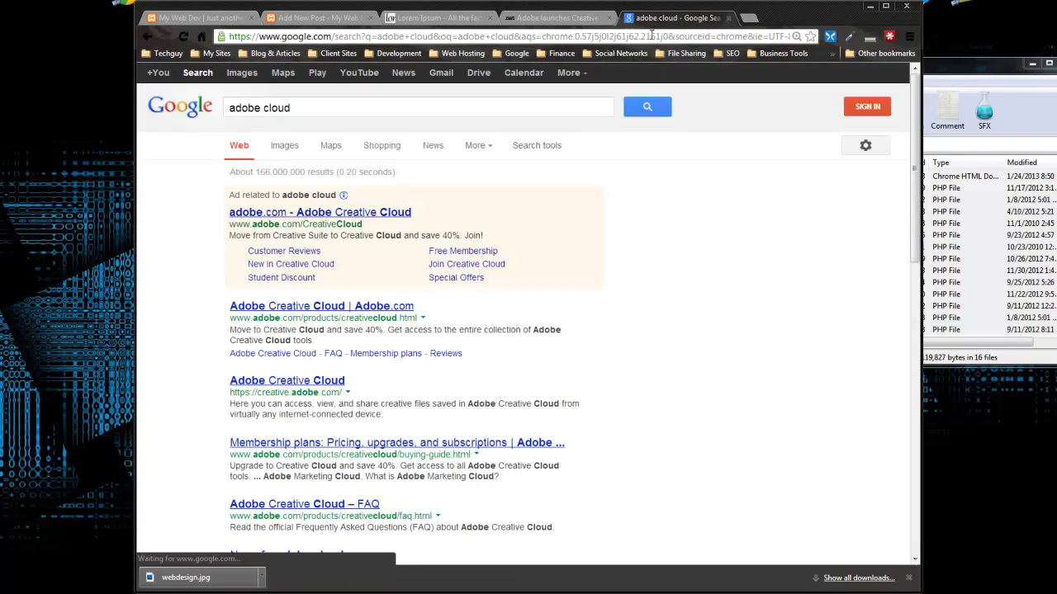
click(242, 74)
scroll(285, 182, down, 2)
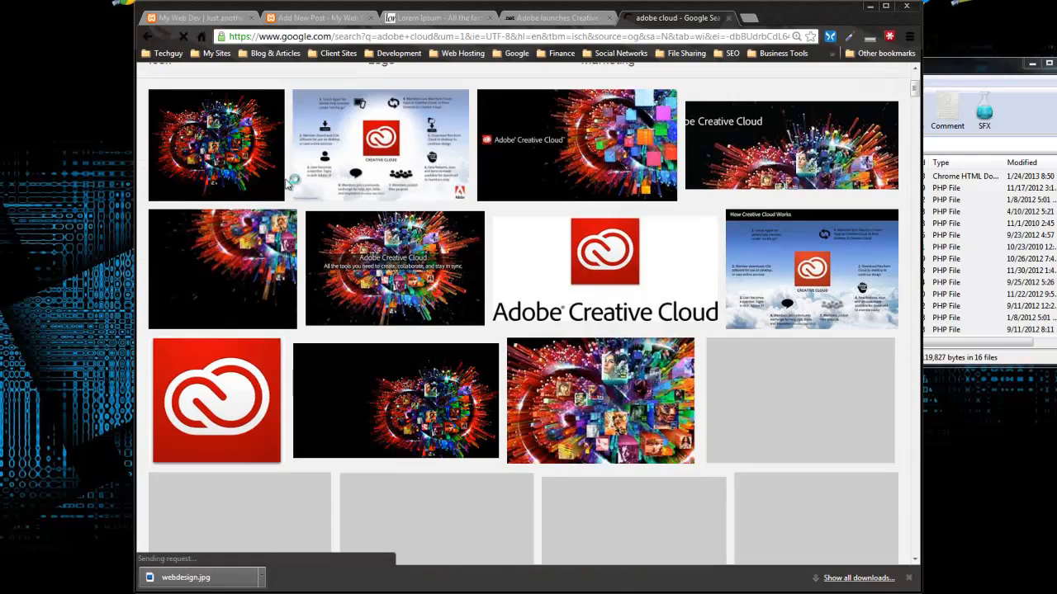
scroll(289, 183, down, 3)
scroll(289, 184, up, 2)
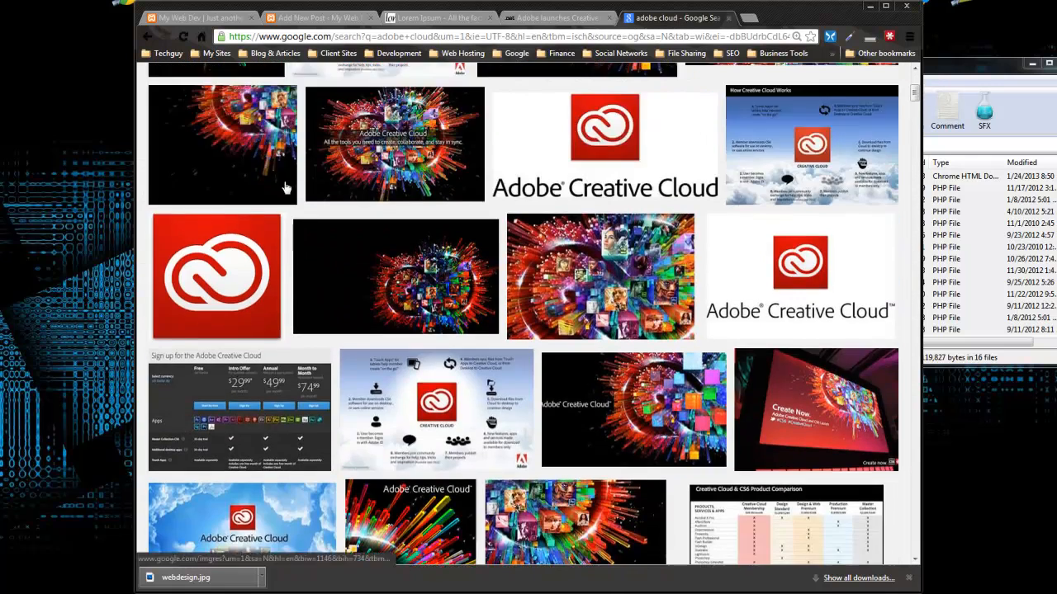
scroll(285, 189, down, 3)
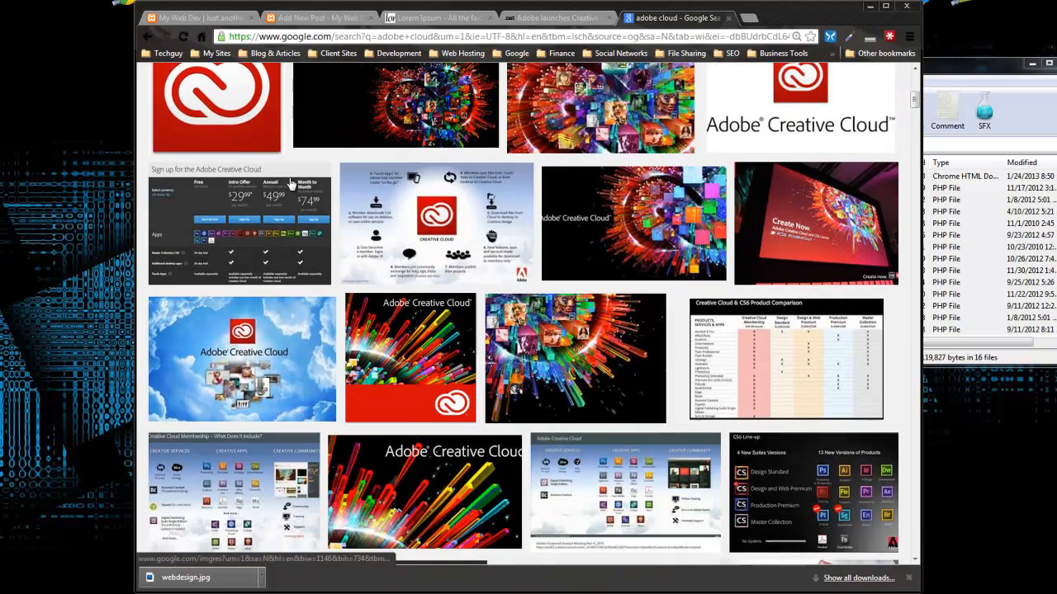
Step: Save the awn.com Creative Cloud image as Adobe Creative Cloud.jpg and return to WordPress
click(625, 227)
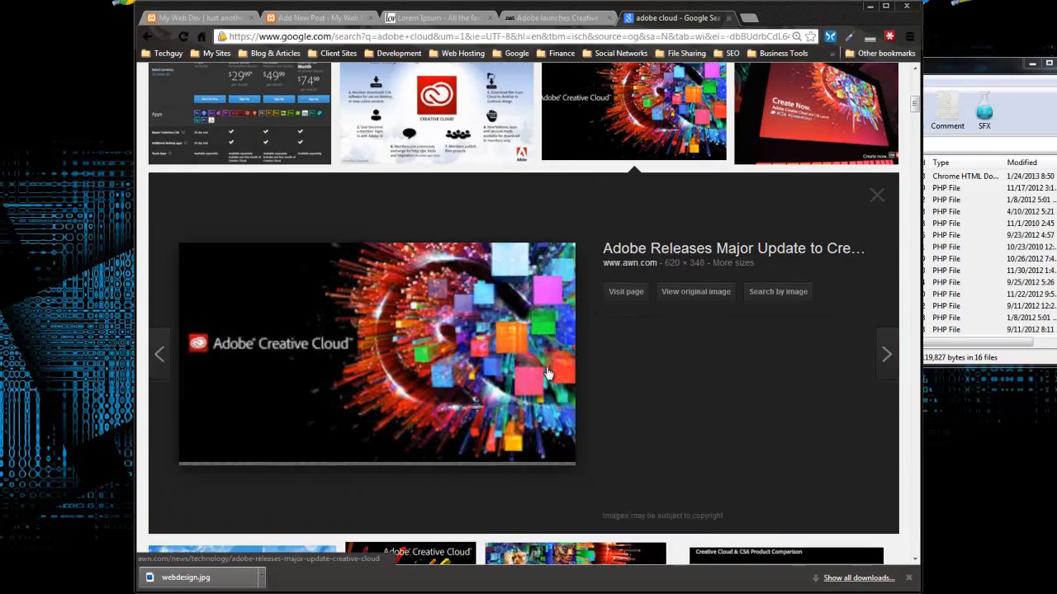
right_click(384, 308)
click(405, 423)
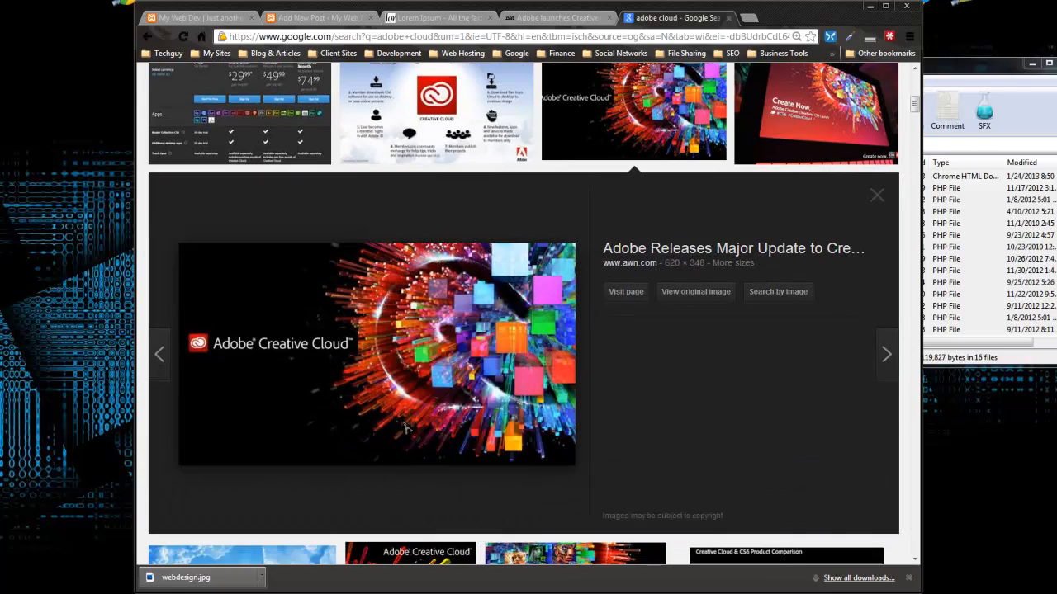
click(735, 482)
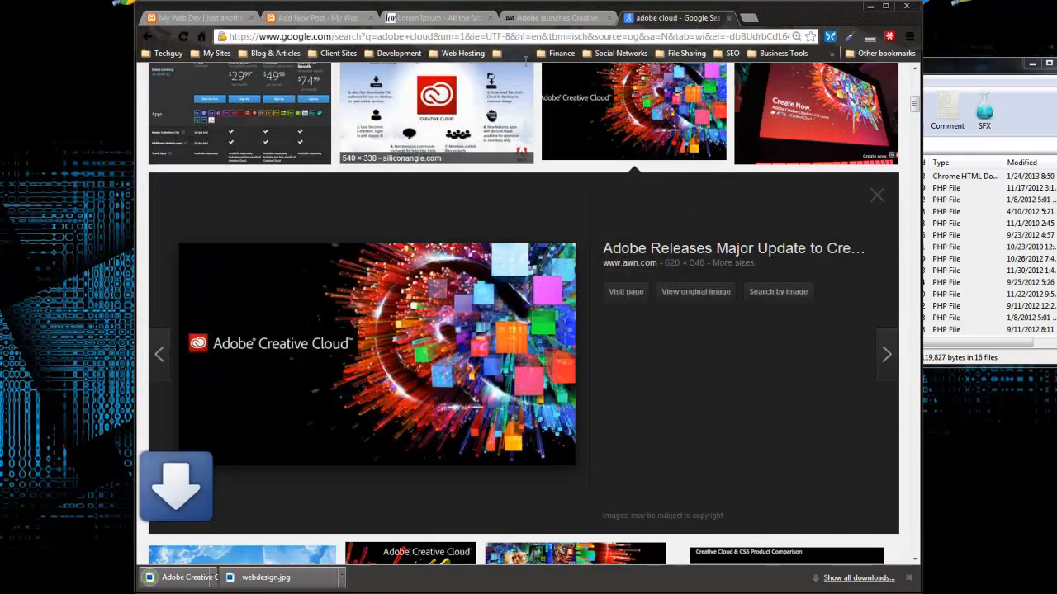
click(313, 17)
Step: Bring up the Set Featured Image dialog from the post's Featured Image box
scroll(451, 272, up, 2)
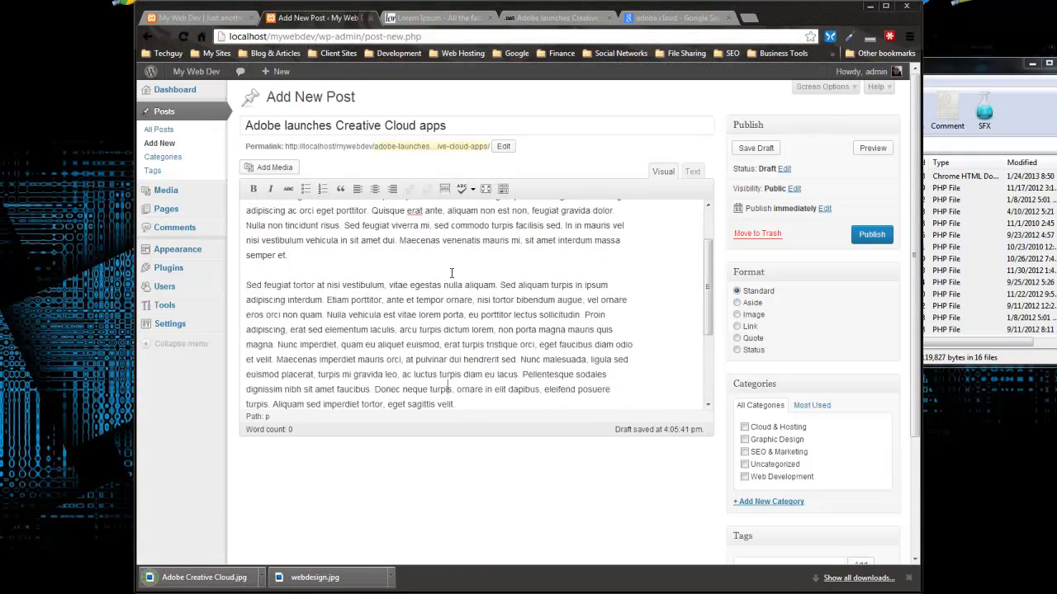
scroll(452, 273, up, 2)
scroll(766, 312, down, 2)
scroll(799, 316, up, 2)
scroll(791, 312, down, 2)
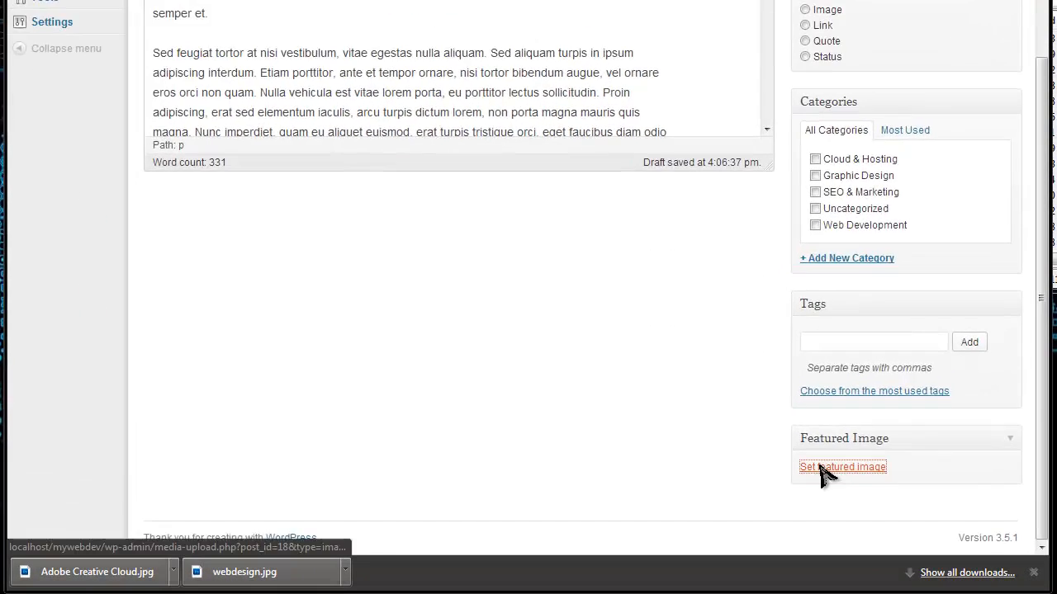
click(737, 500)
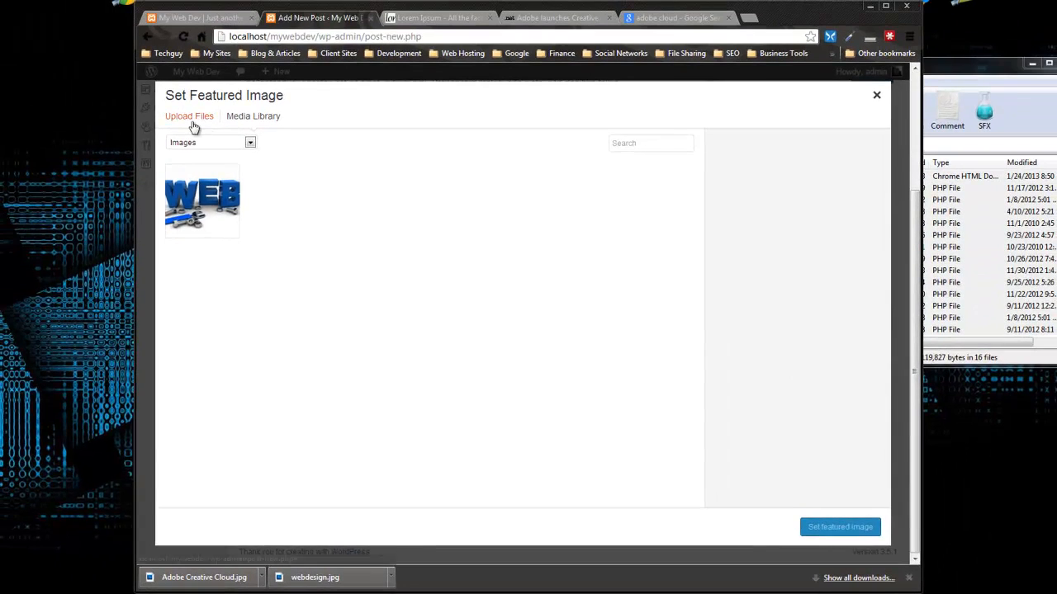
Step: Upload Adobe Creative Cloud.jpg to the media library and set it as the featured image
click(181, 122)
click(518, 324)
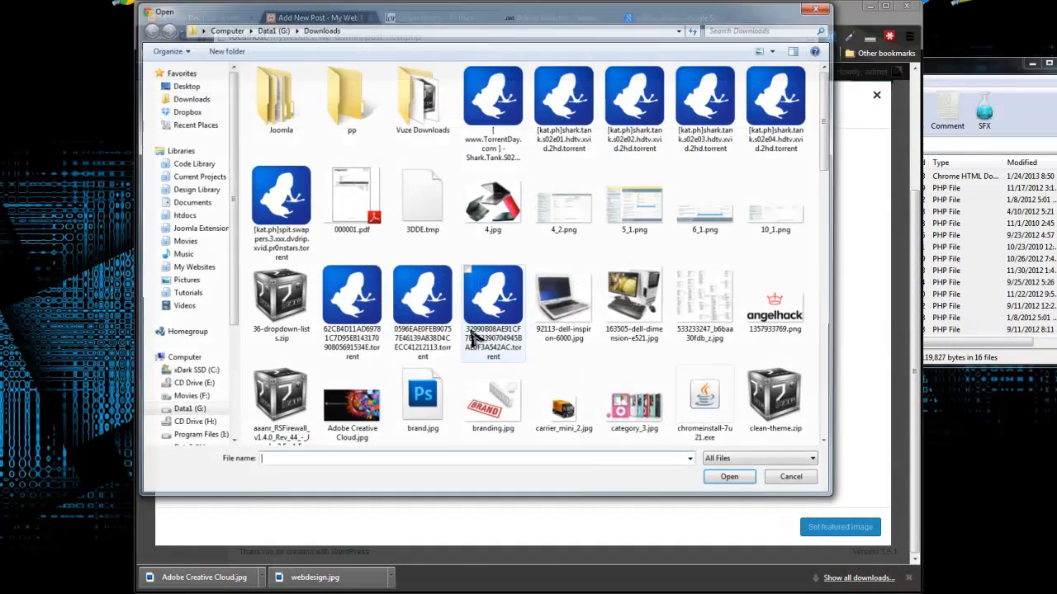
drag(829, 133, 842, 192)
click(350, 136)
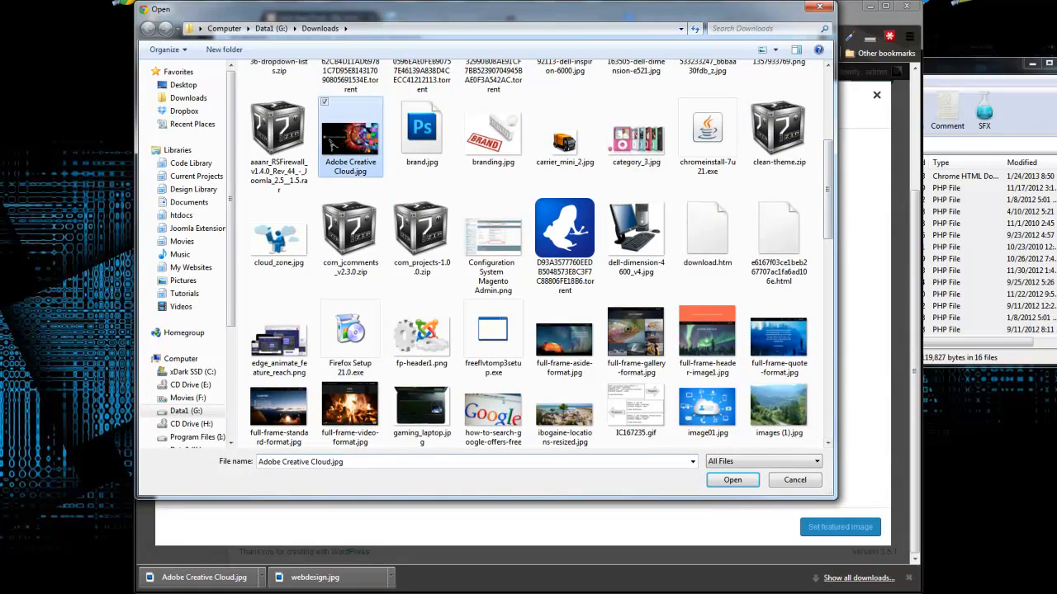
click(732, 481)
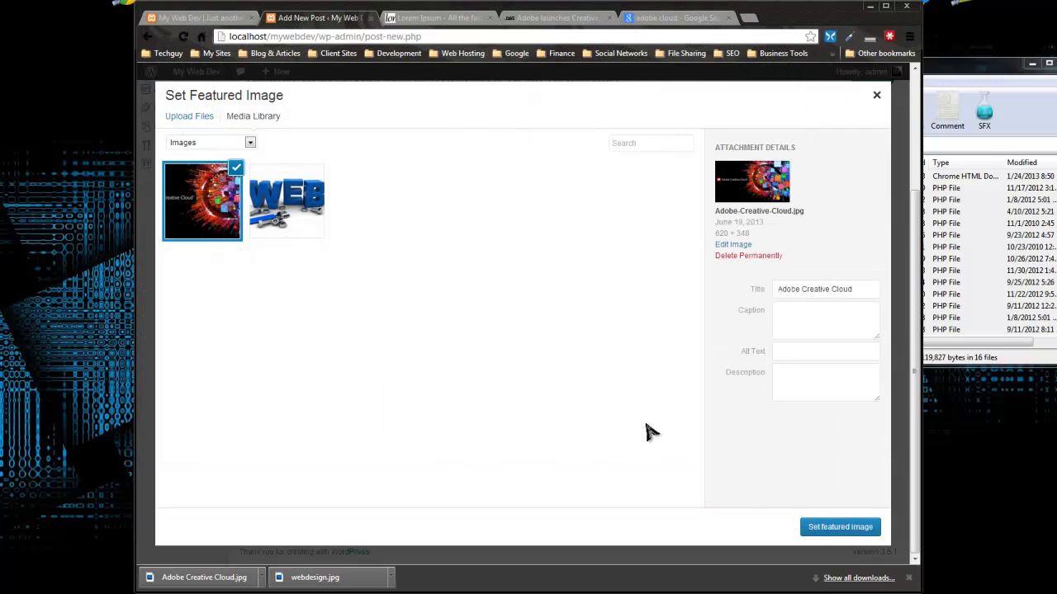
click(838, 534)
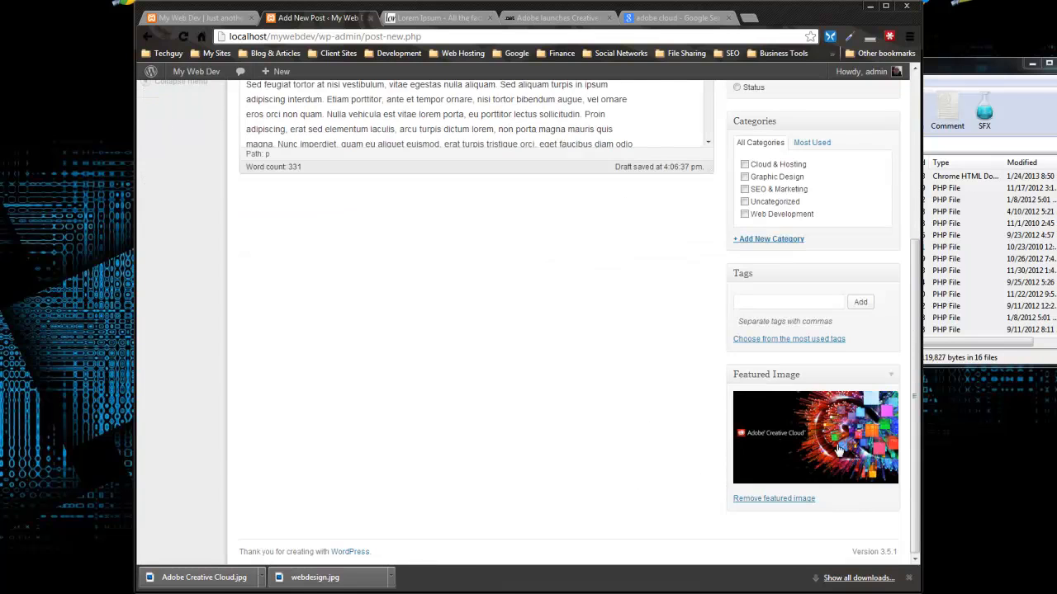
Step: Add a blank line after the first paragraph and pick the Adobe Creative Cloud image
scroll(542, 415, up, 3)
scroll(592, 437, down, 3)
scroll(597, 370, up, 4)
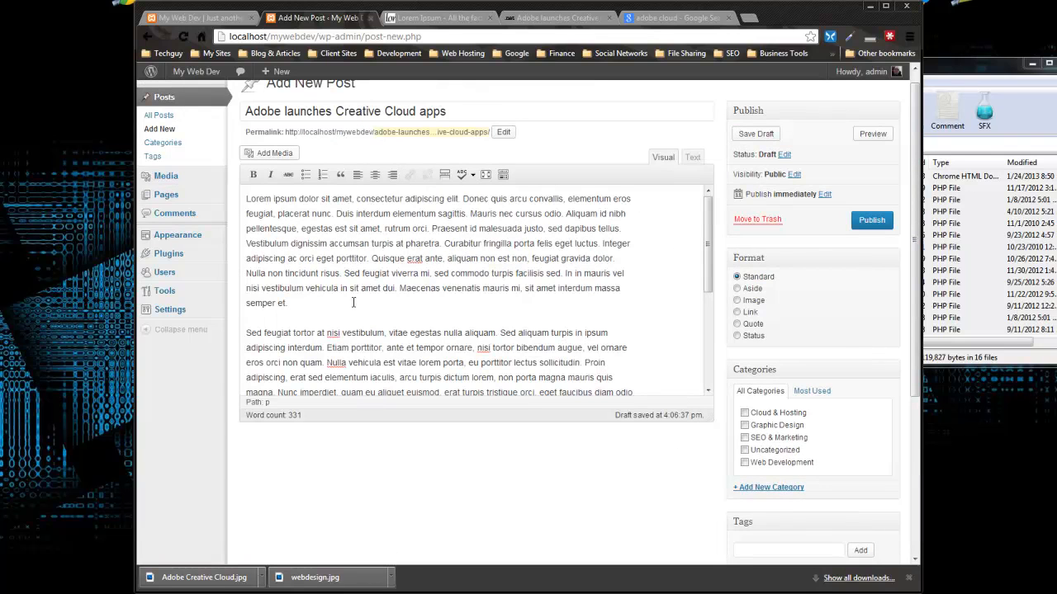
key(Return)
click(275, 154)
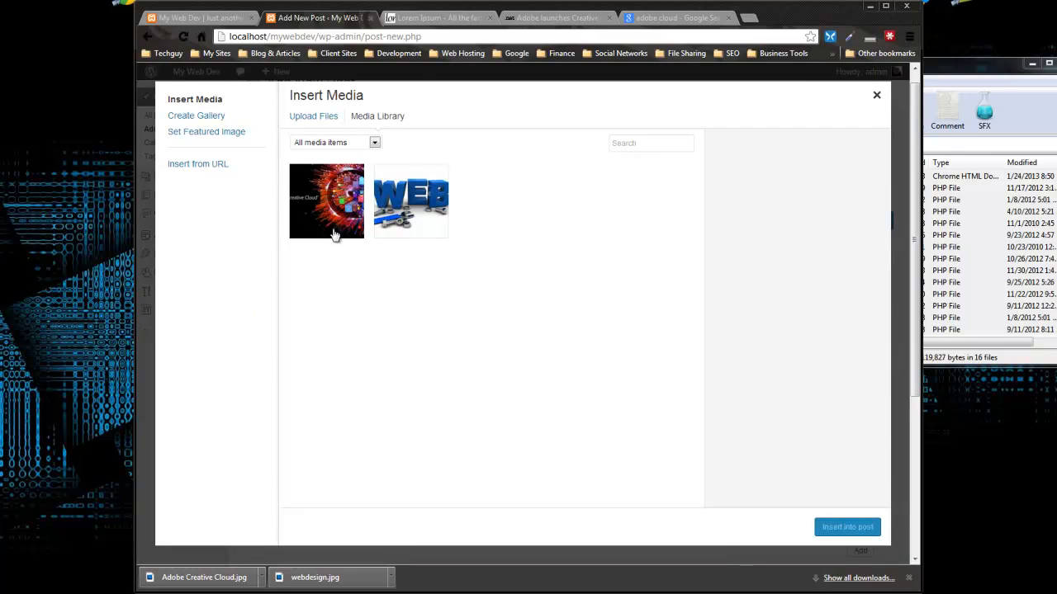
click(318, 198)
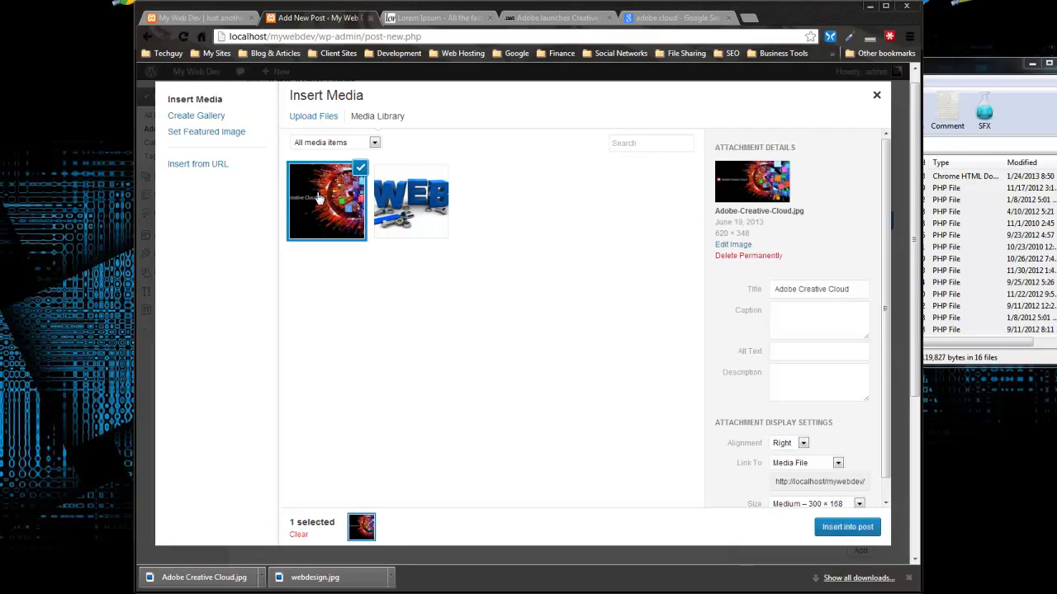
Step: Insert the image centred, at full size 620 × 348, linking to nothing
click(804, 444)
click(781, 465)
scroll(764, 512, down, 1)
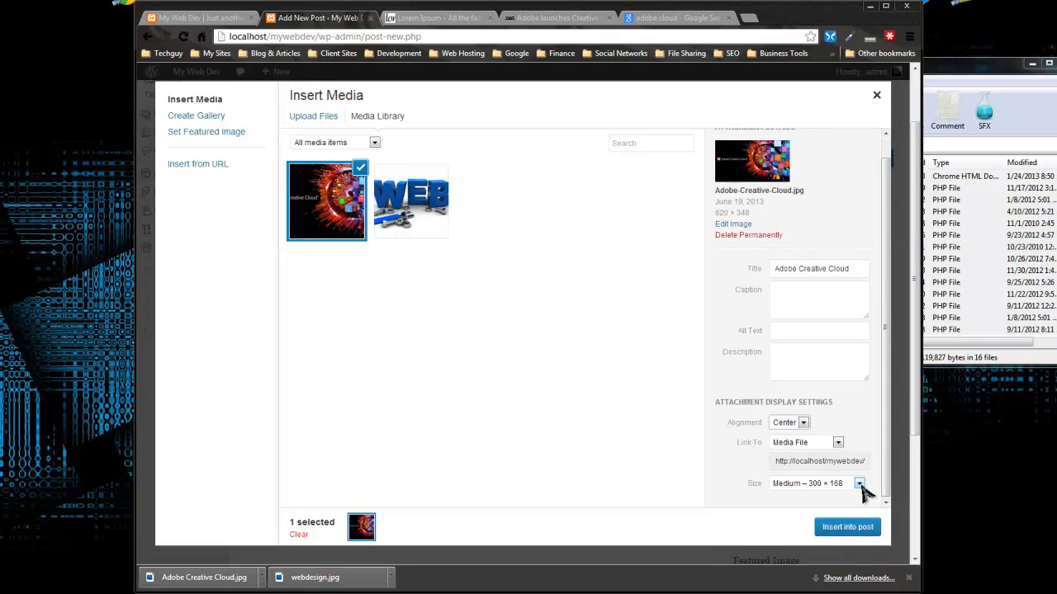
click(859, 483)
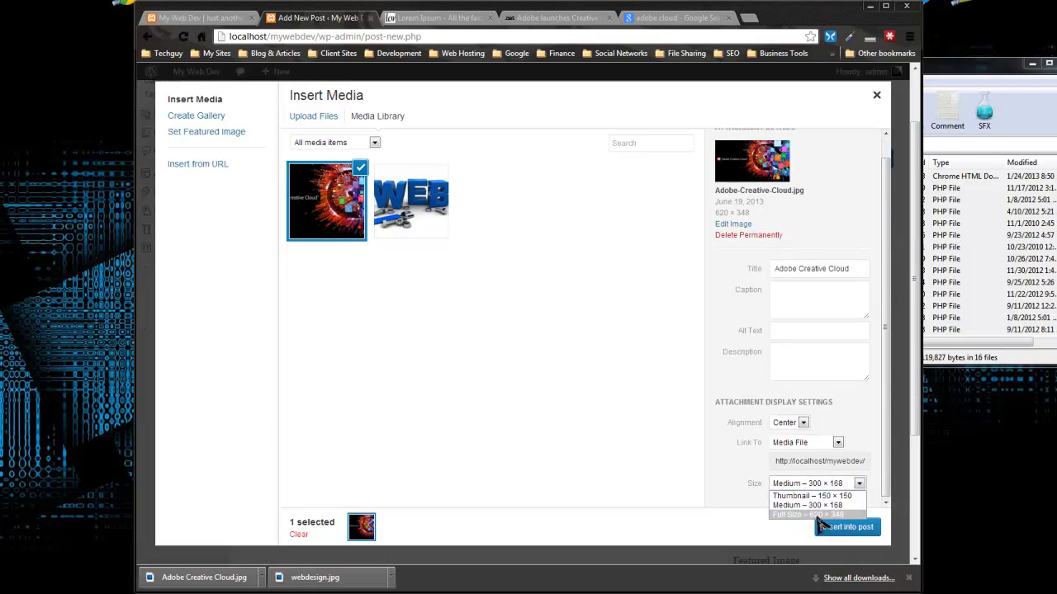
click(810, 516)
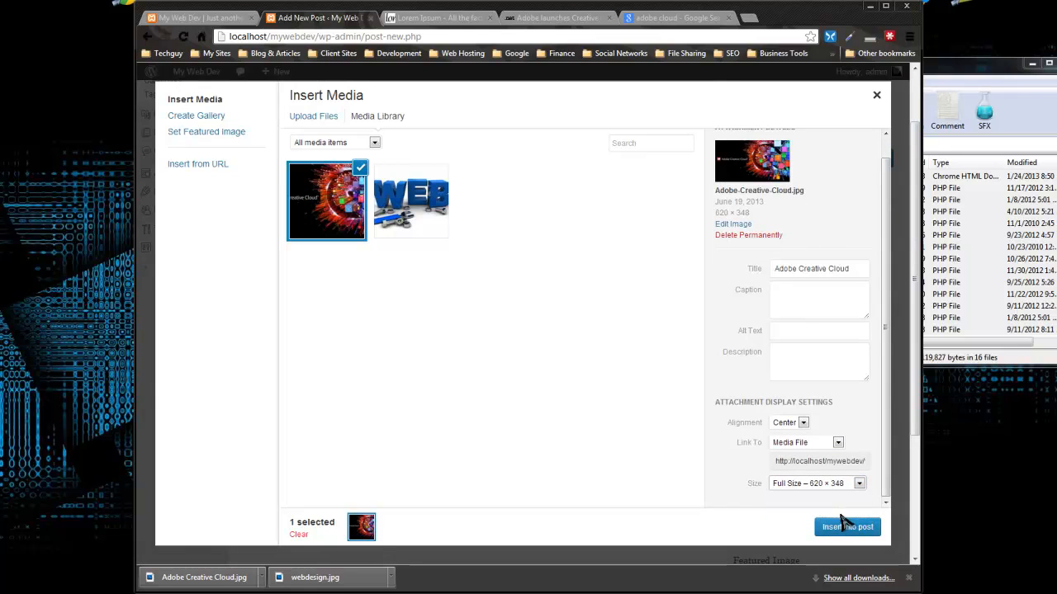
click(836, 443)
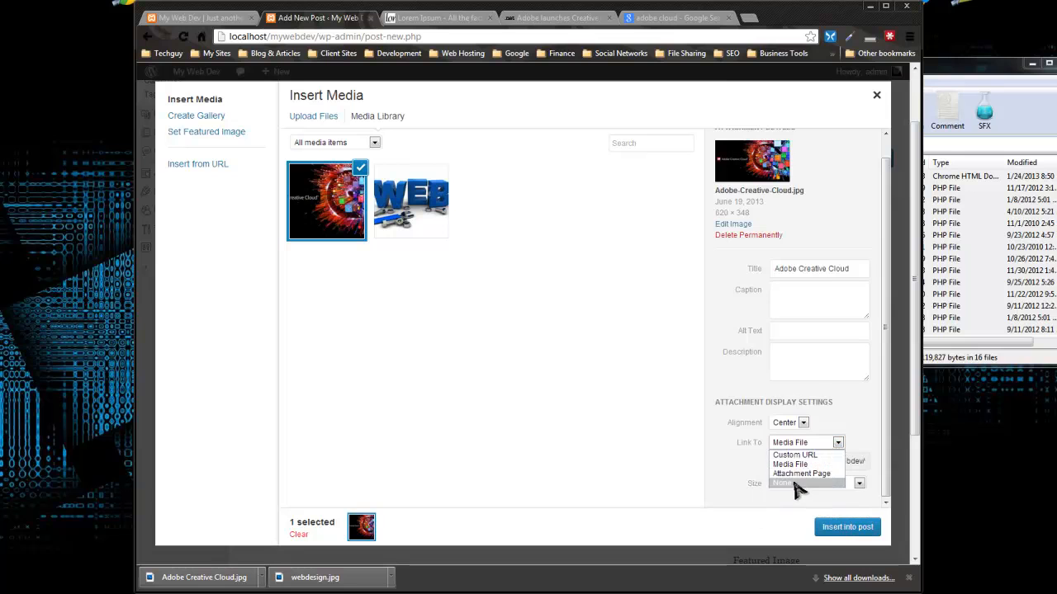
click(799, 487)
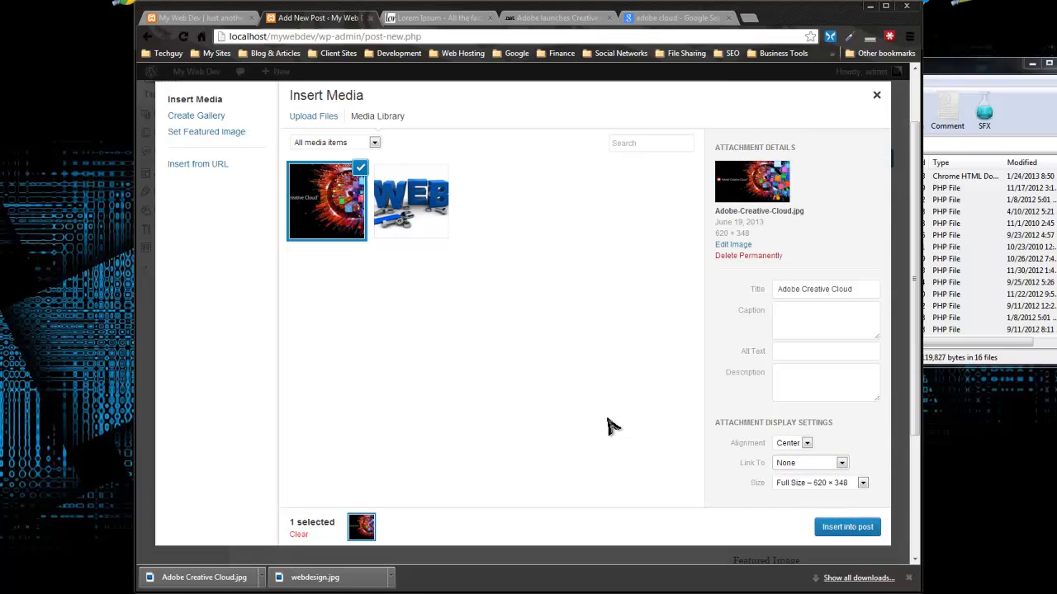
click(841, 528)
scroll(507, 356, down, 2)
scroll(495, 347, up, 2)
scroll(464, 322, down, 2)
scroll(464, 322, up, 2)
scroll(464, 322, down, 2)
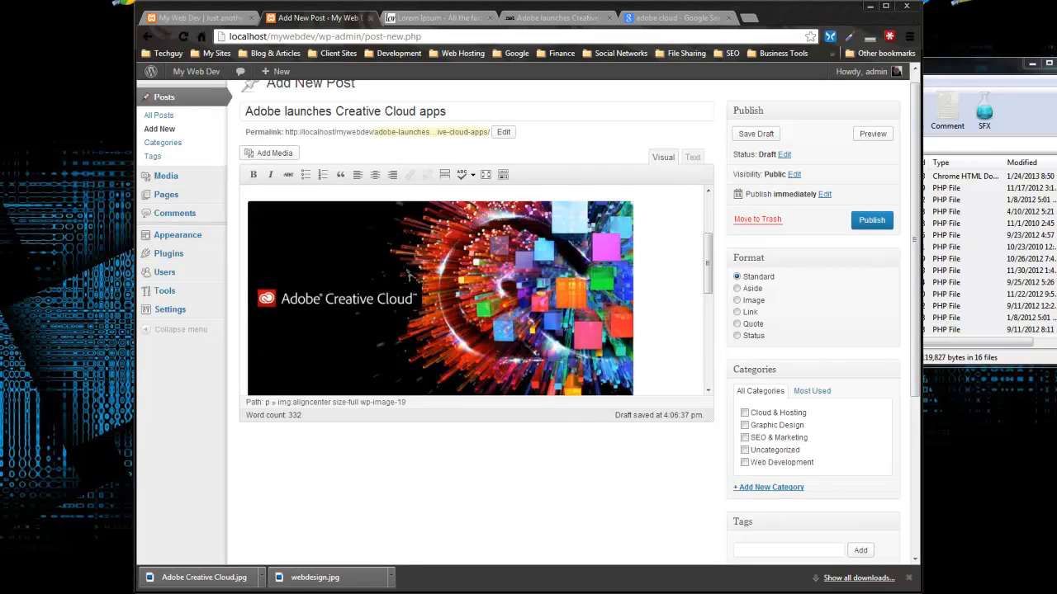
scroll(481, 279, down, 2)
scroll(481, 279, up, 3)
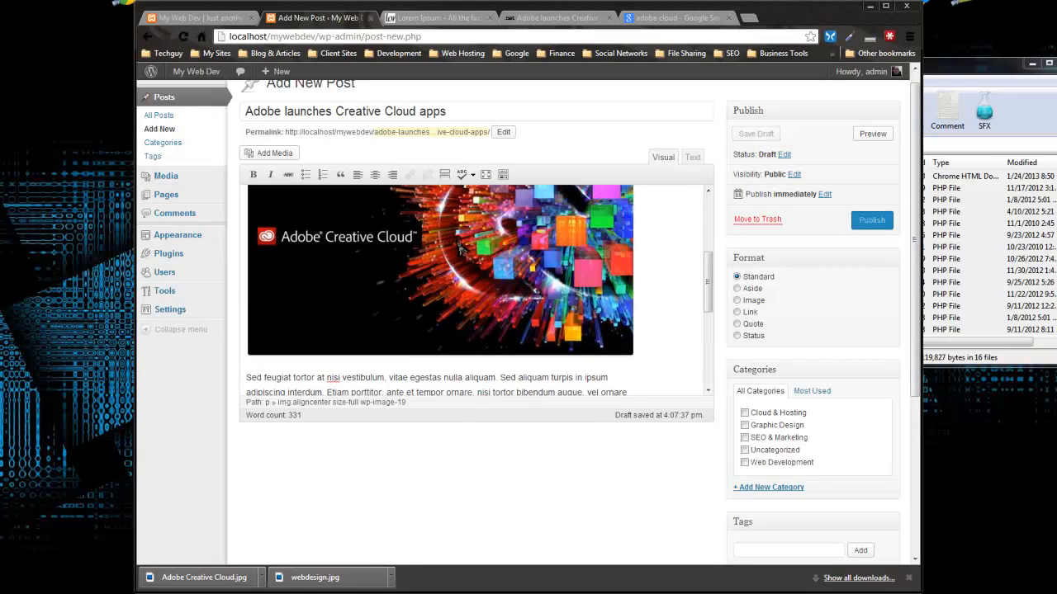
click(448, 251)
click(374, 176)
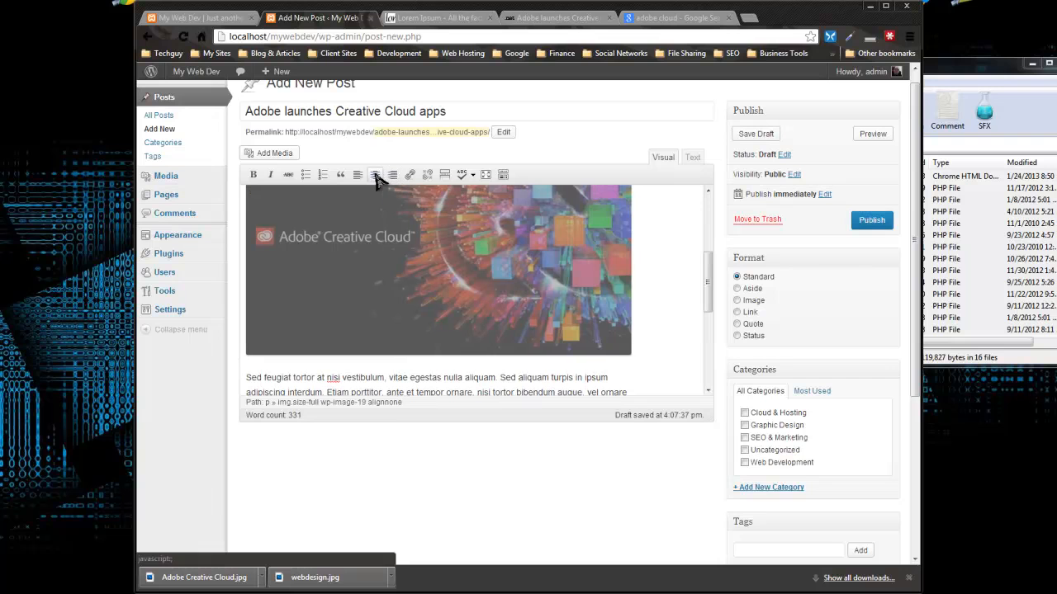
click(375, 176)
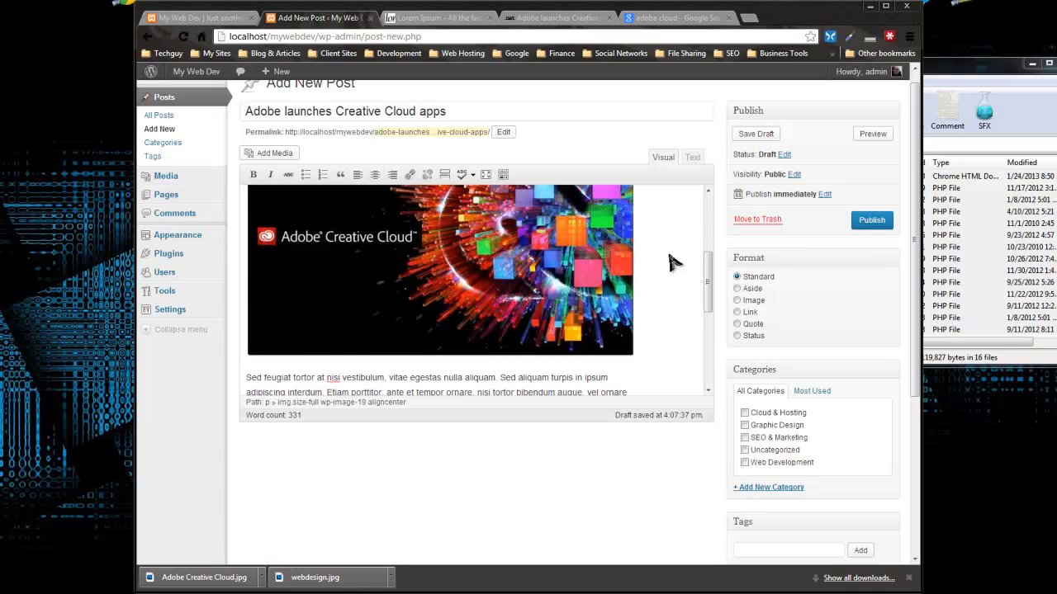
scroll(667, 335, down, 5)
scroll(668, 337, up, 6)
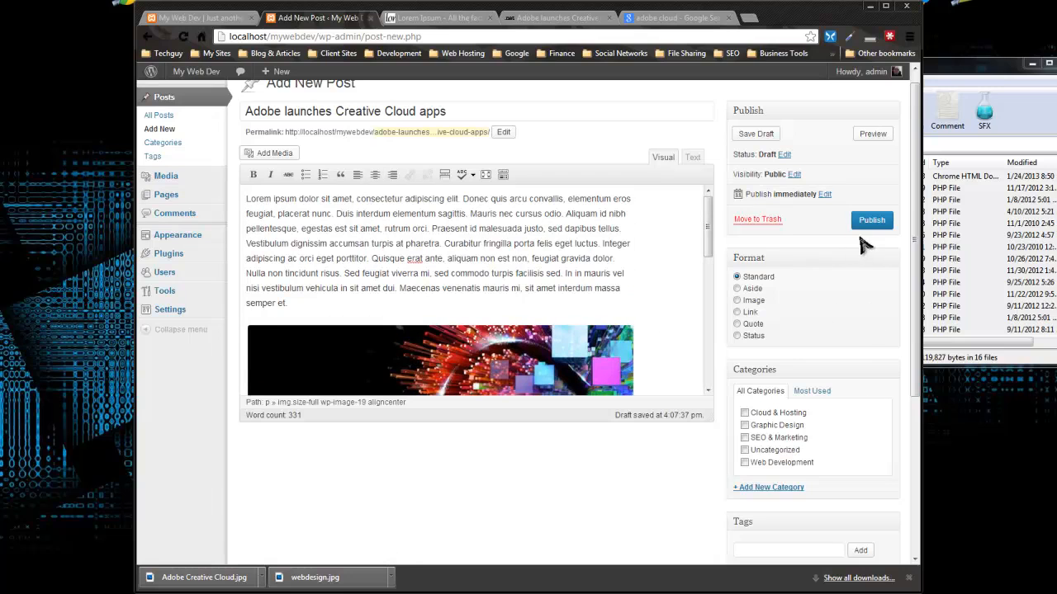
scroll(702, 258, down, 3)
scroll(784, 297, down, 3)
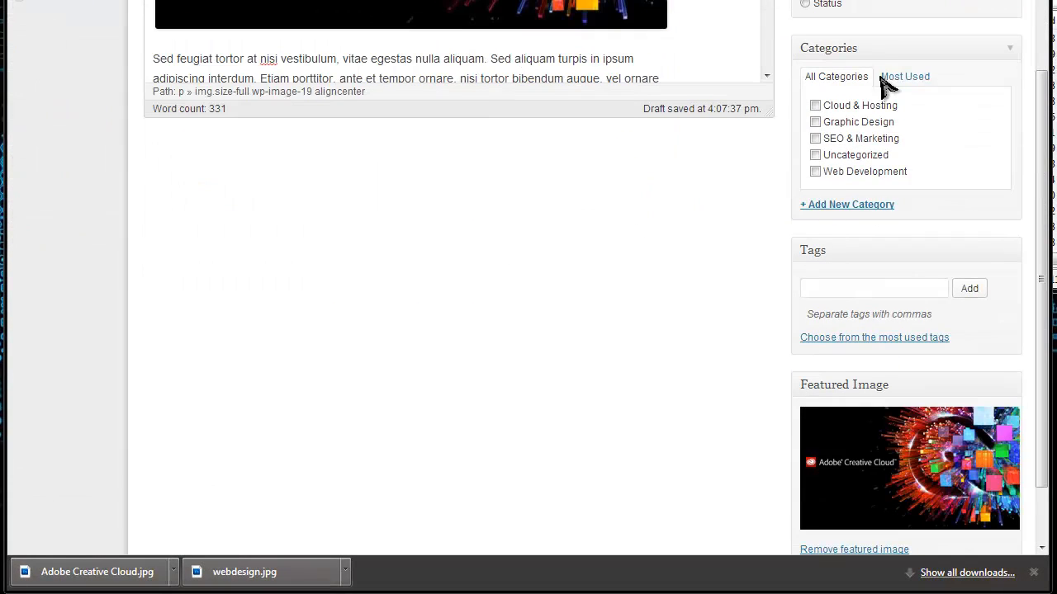
Step: Tick Cloud & Hosting and add the tags cloud, cloud services, adobe and adobe cloud
click(816, 106)
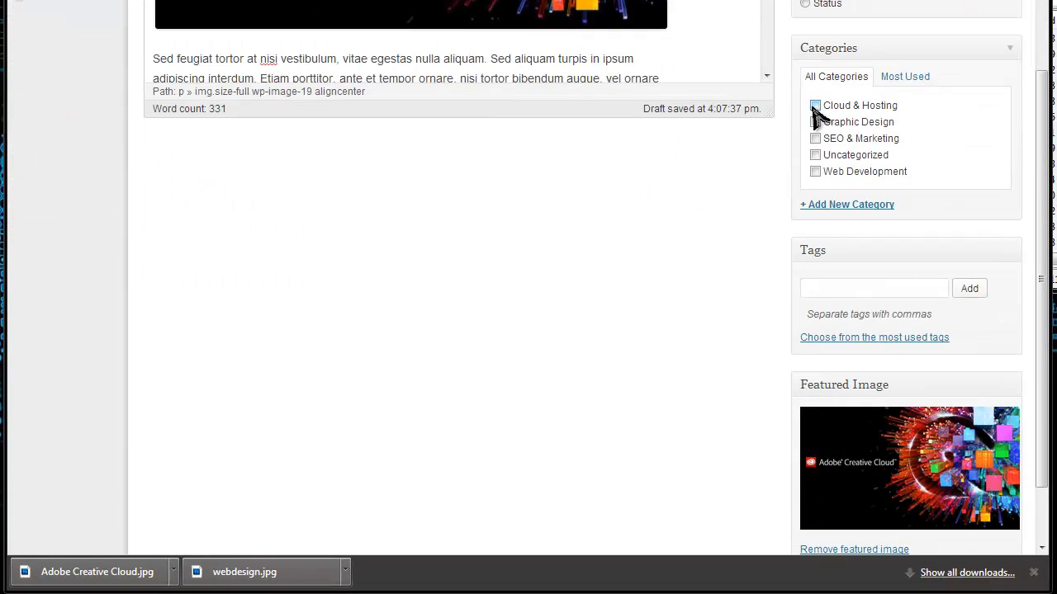
click(878, 288)
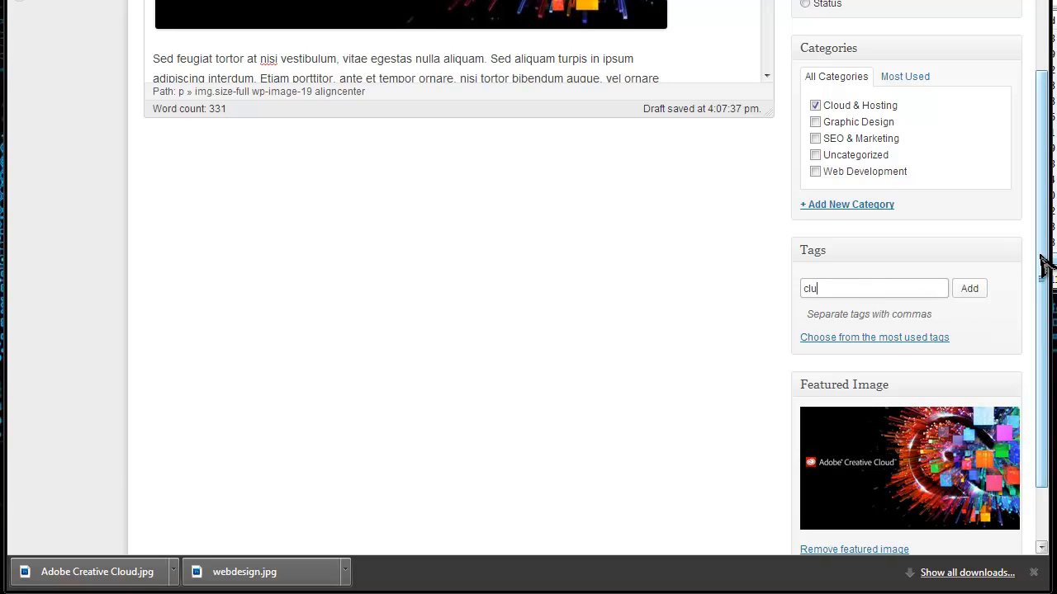
text(cloud)
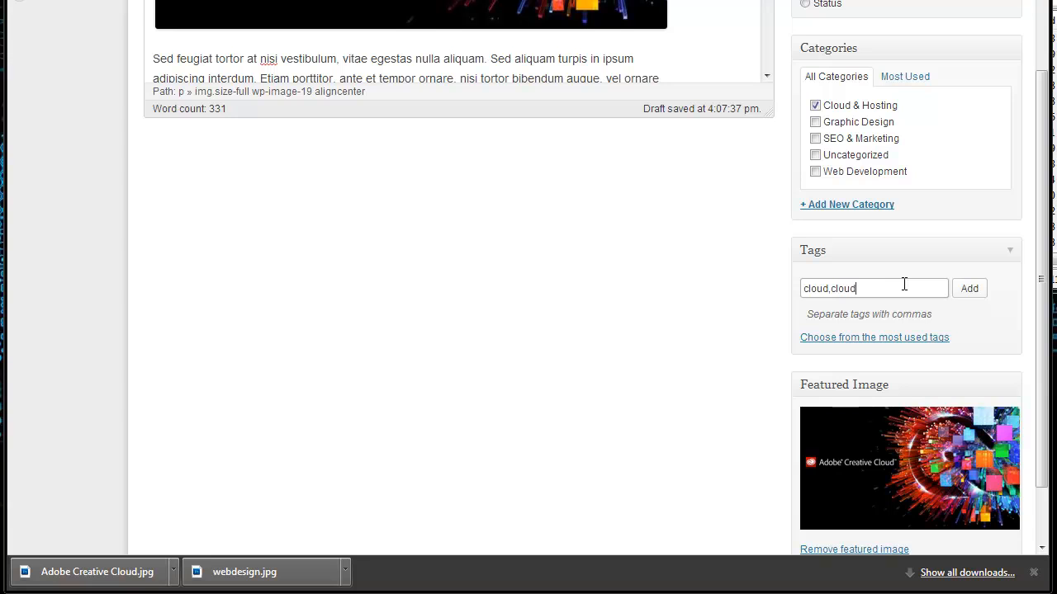
text(ices,adobe,adobe cloud)
click(969, 291)
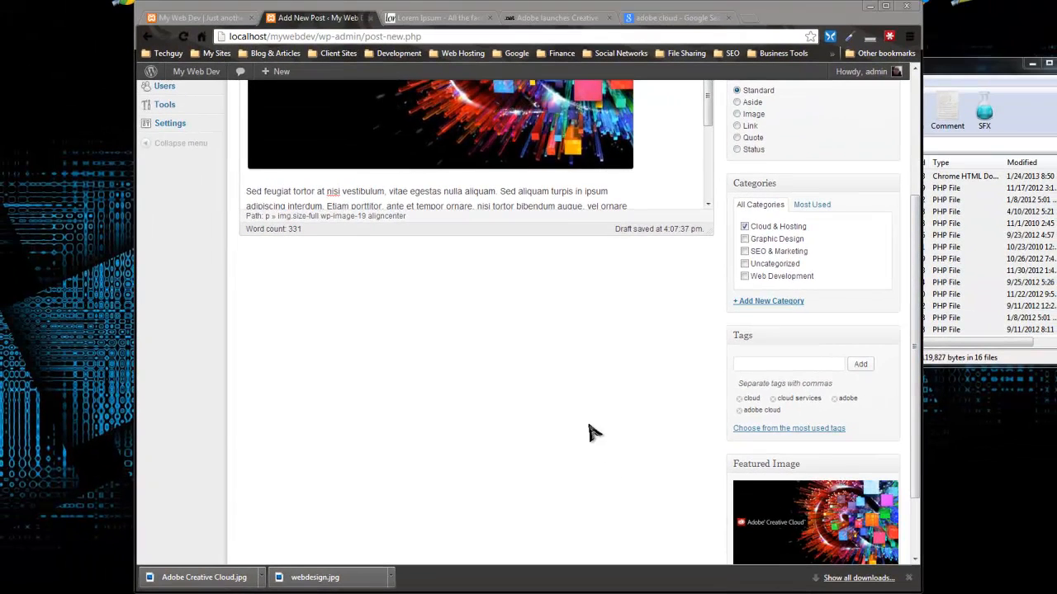
click(591, 437)
scroll(606, 391, down, 2)
scroll(606, 391, up, 8)
scroll(610, 392, down, 3)
scroll(681, 467, down, 2)
scroll(696, 482, up, 3)
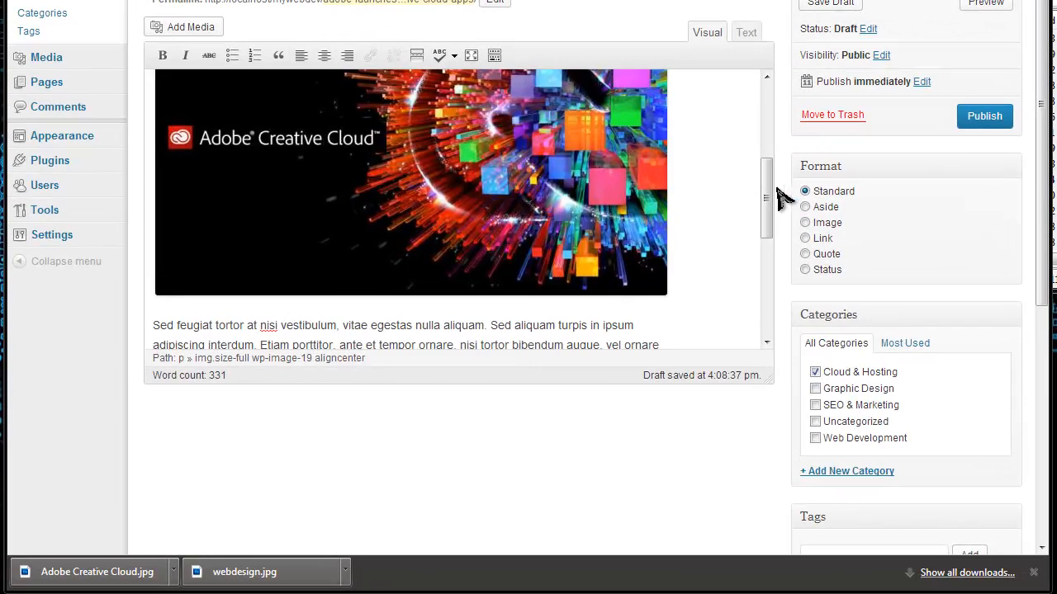
Step: Preview the draft Adobe Creative Cloud post on the My Web Dev site
scroll(767, 134, up, 5)
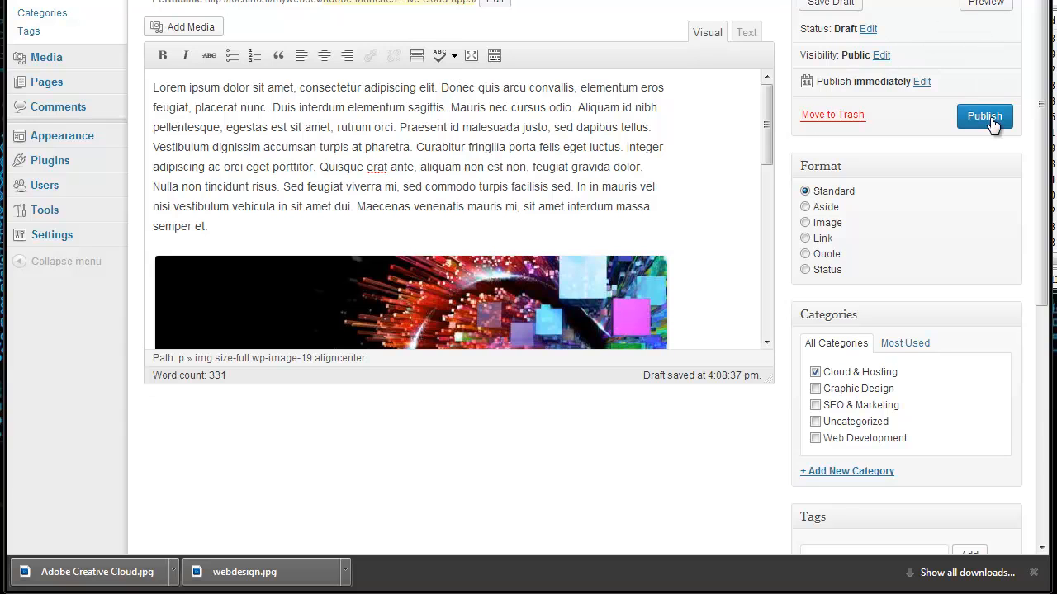
click(984, 7)
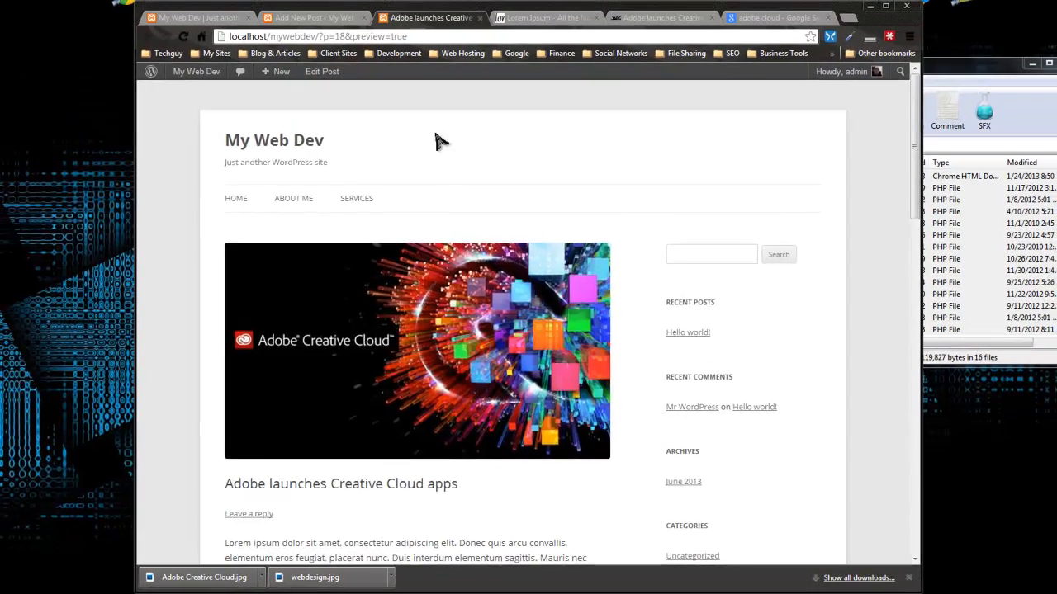
Step: Look over the post preview, then return to the Add New Post editor for the Adobe post
scroll(317, 23, down, 3)
scroll(373, 162, down, 4)
scroll(373, 162, up, 4)
scroll(374, 162, down, 4)
scroll(380, 162, up, 7)
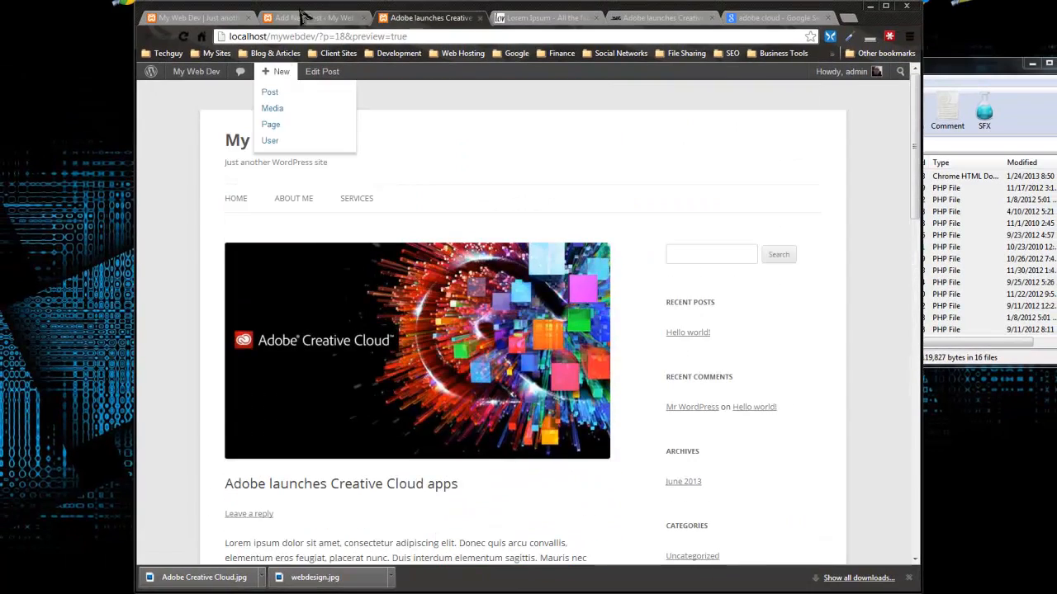
click(311, 18)
scroll(595, 273, down, 3)
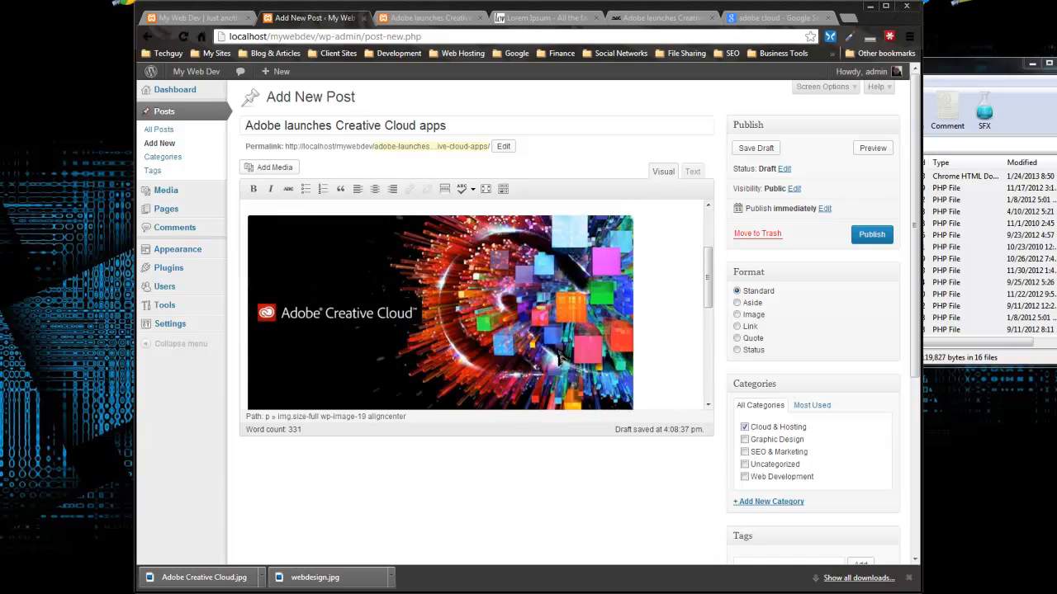
click(450, 19)
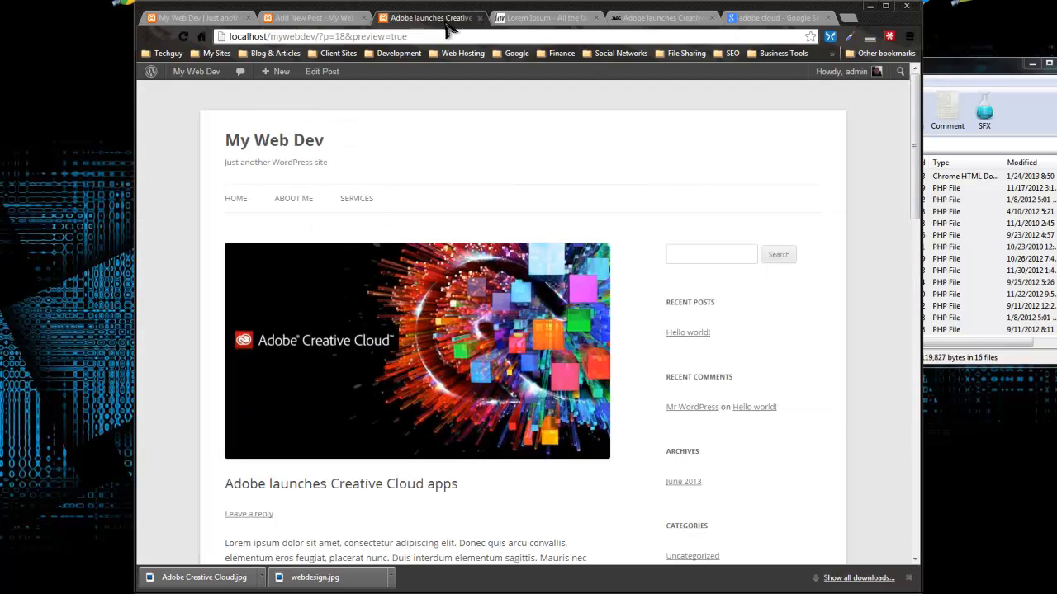
click(346, 19)
Step: Delete the inline Adobe image from the post body and publish the post
click(414, 307)
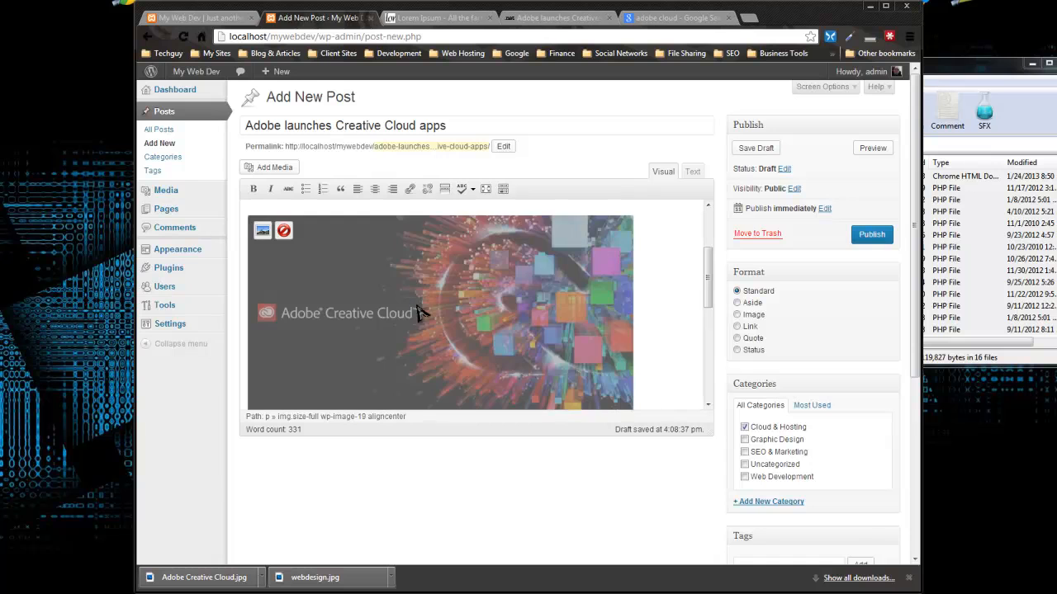
key(Delete)
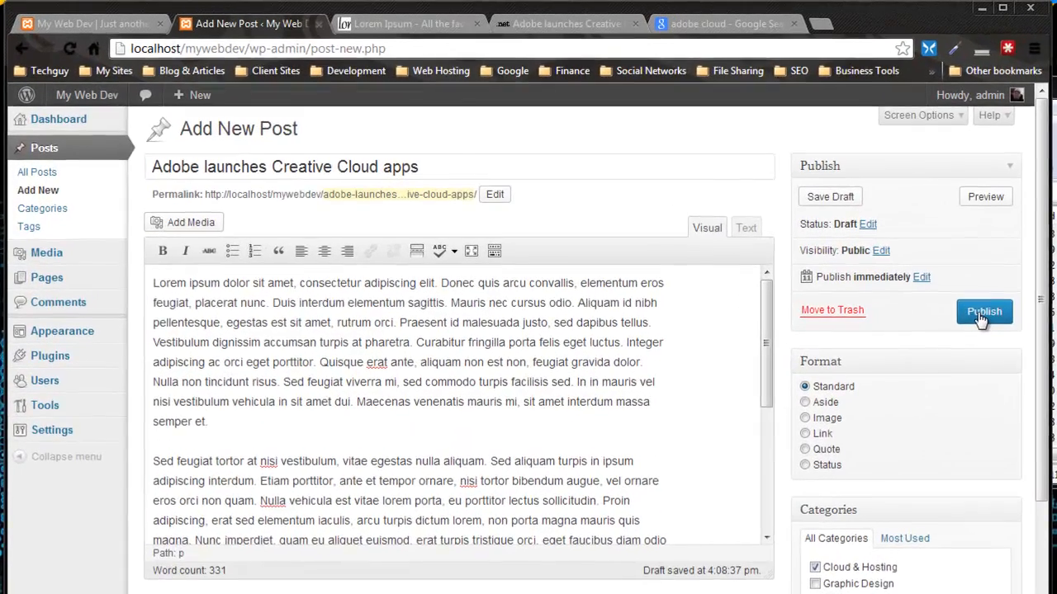
click(982, 314)
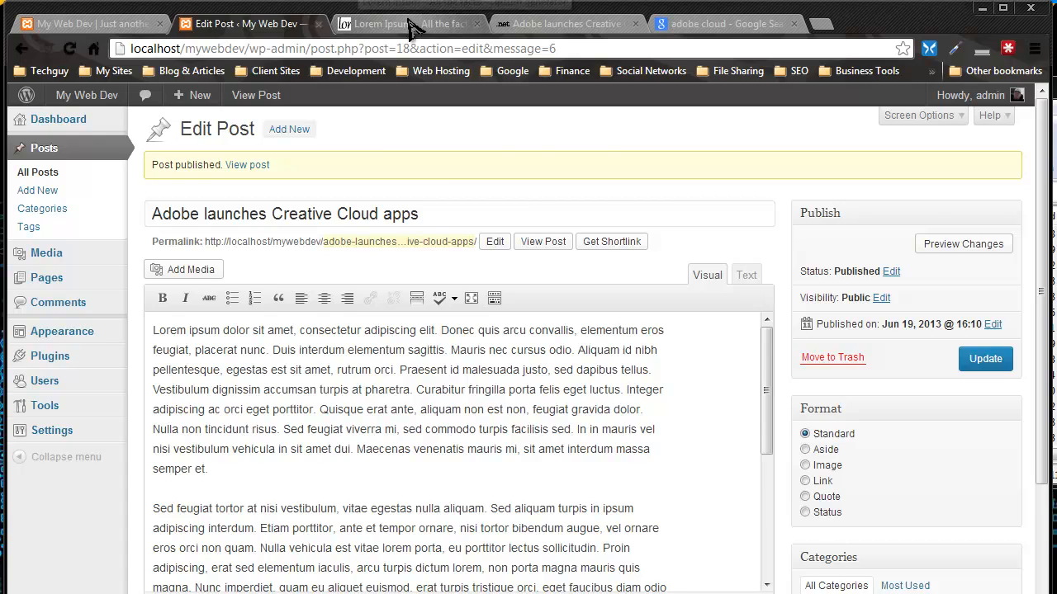
Step: Reload the My Web Dev home page, scroll through the new Adobe post, then return to its editor
click(396, 24)
click(90, 24)
click(69, 48)
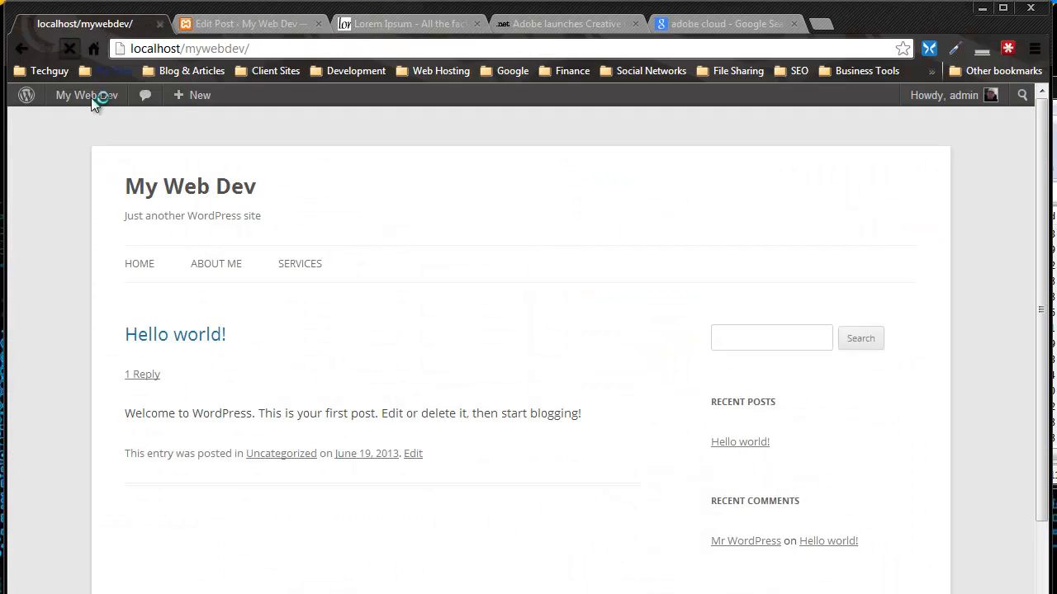
mouse_move(184, 97)
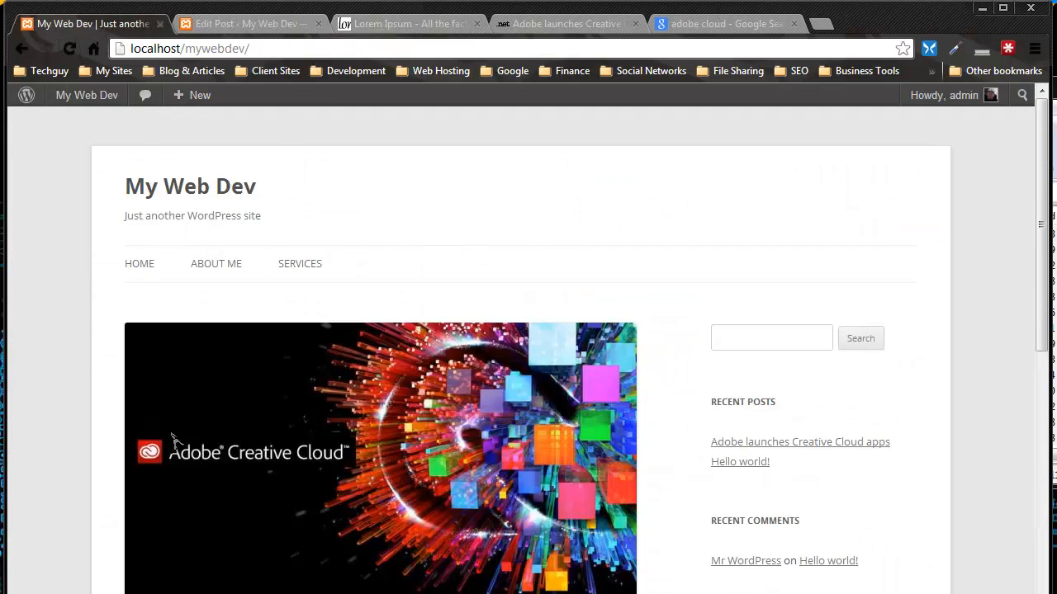
scroll(524, 453, down, 4)
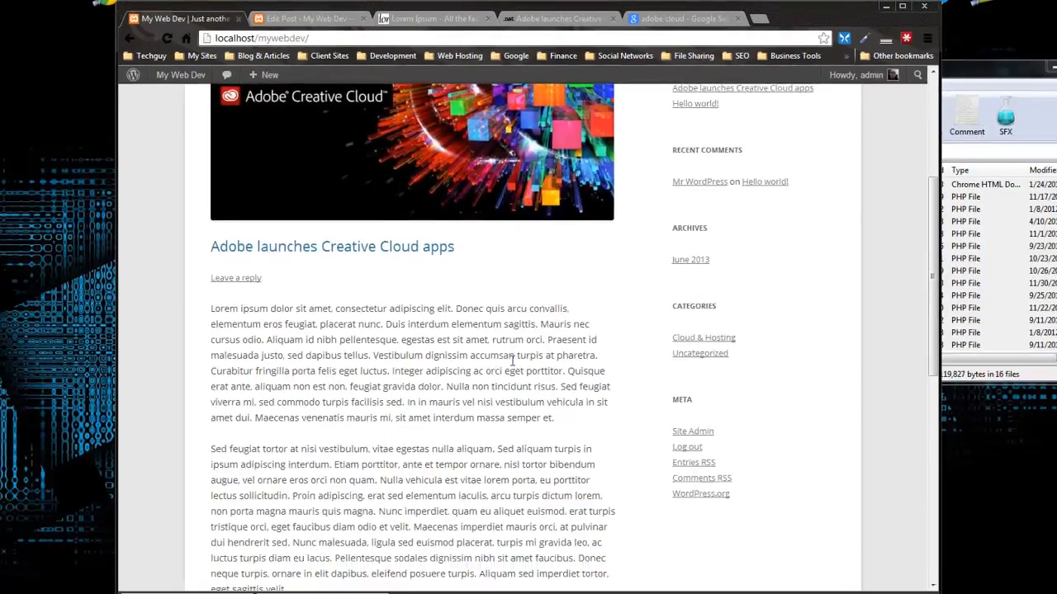
scroll(512, 361, down, 10)
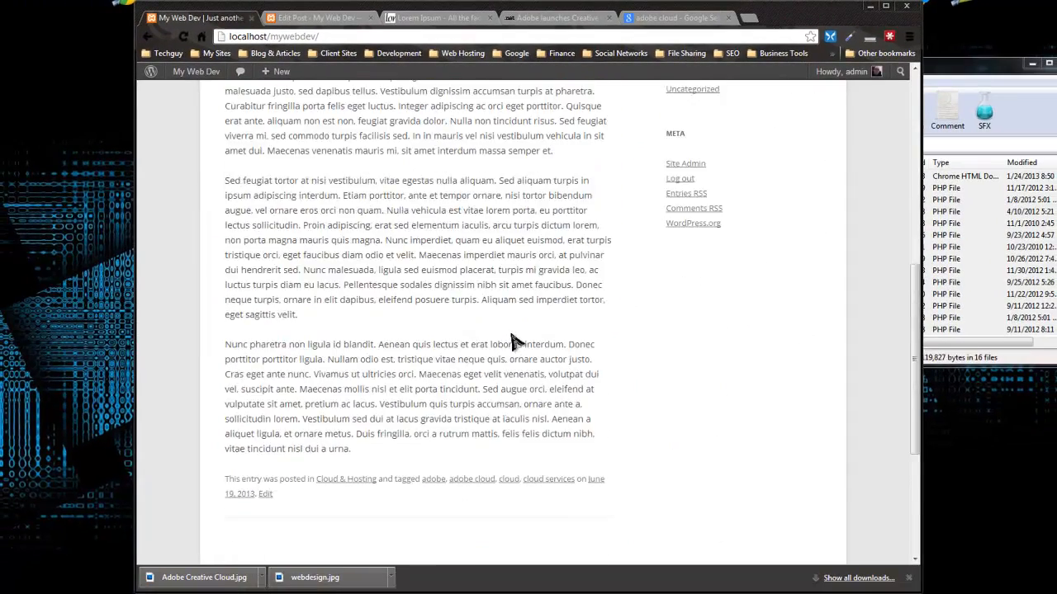
scroll(516, 340, up, 8)
scroll(511, 341, up, 5)
scroll(512, 338, down, 10)
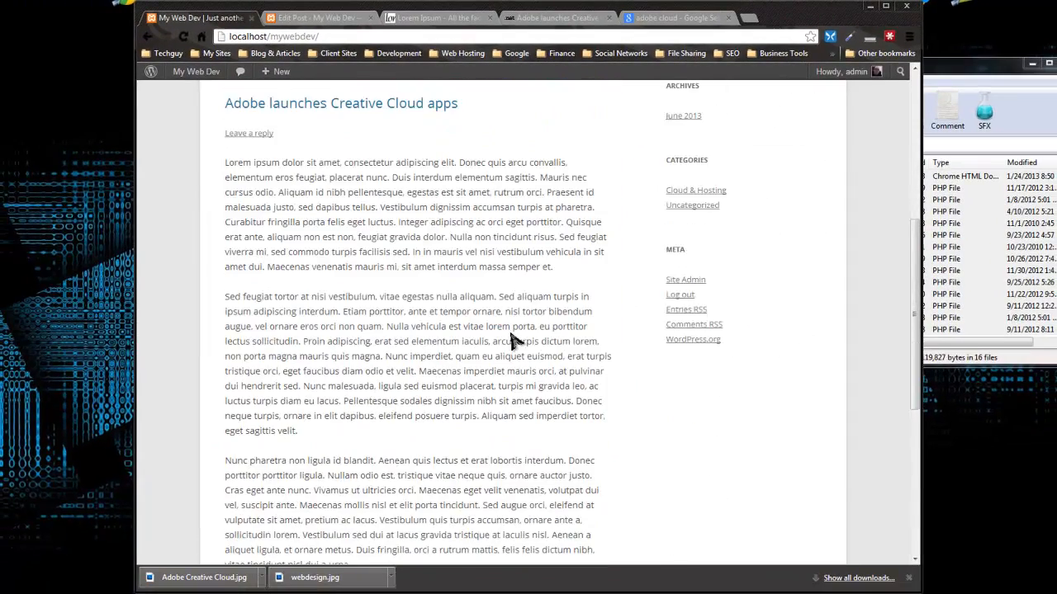
scroll(512, 334, up, 8)
scroll(512, 334, up, 3)
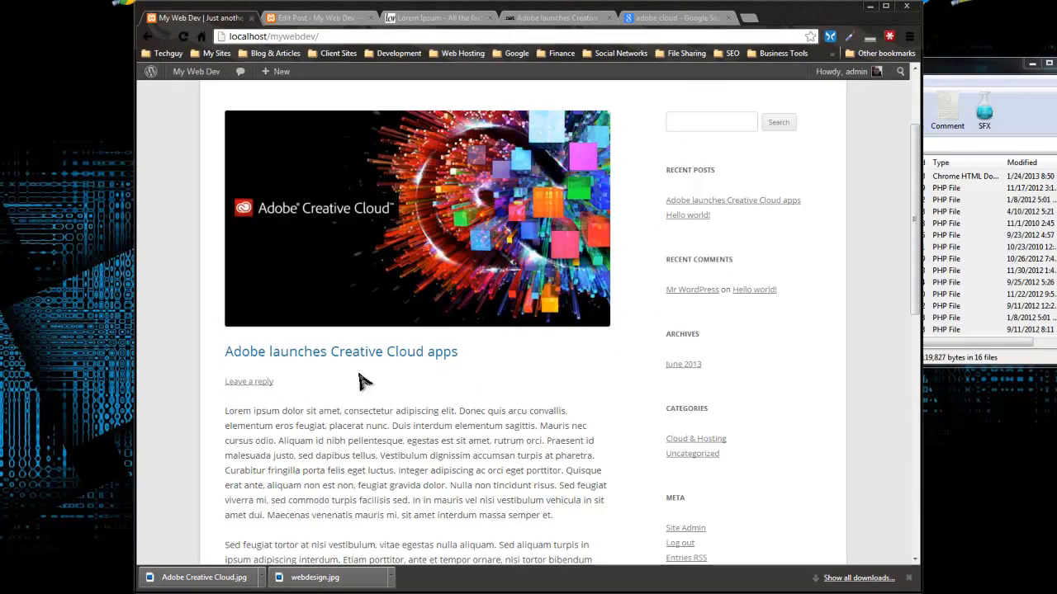
scroll(270, 421, down, 1)
scroll(272, 425, down, 2)
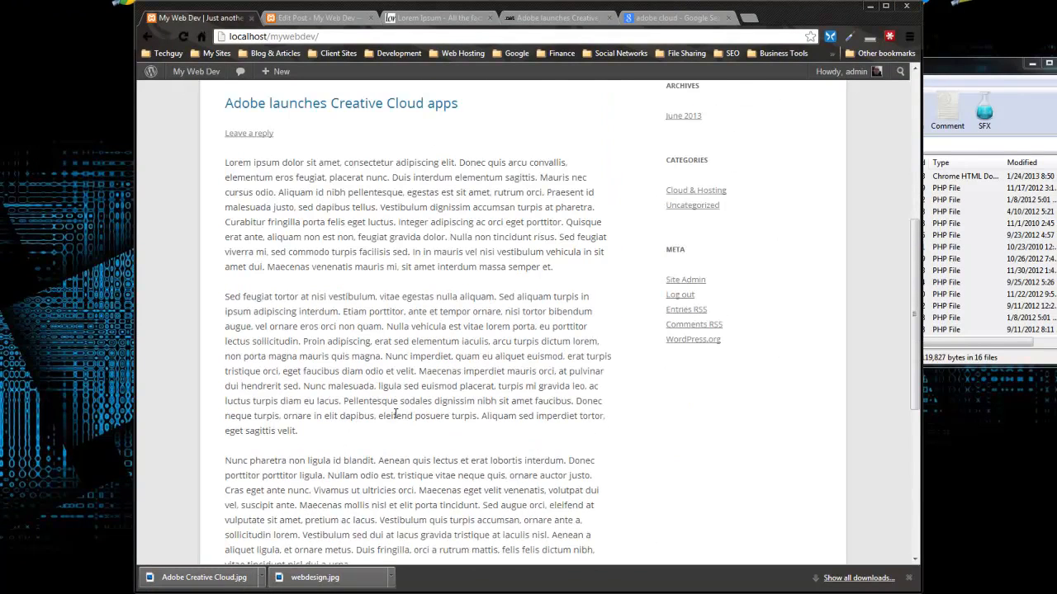
scroll(353, 371, down, 2)
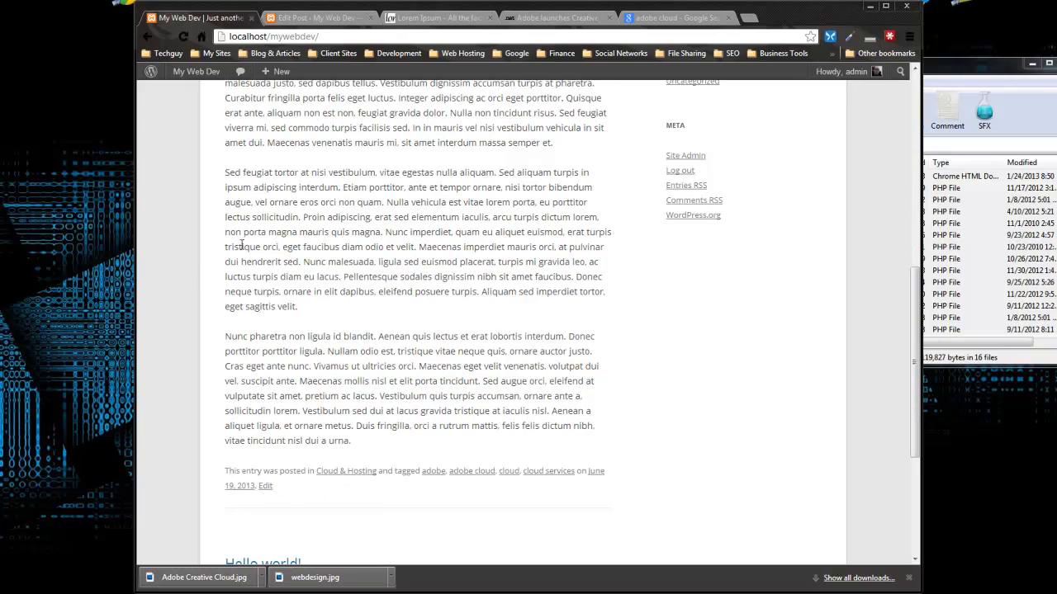
scroll(459, 282, down, 2)
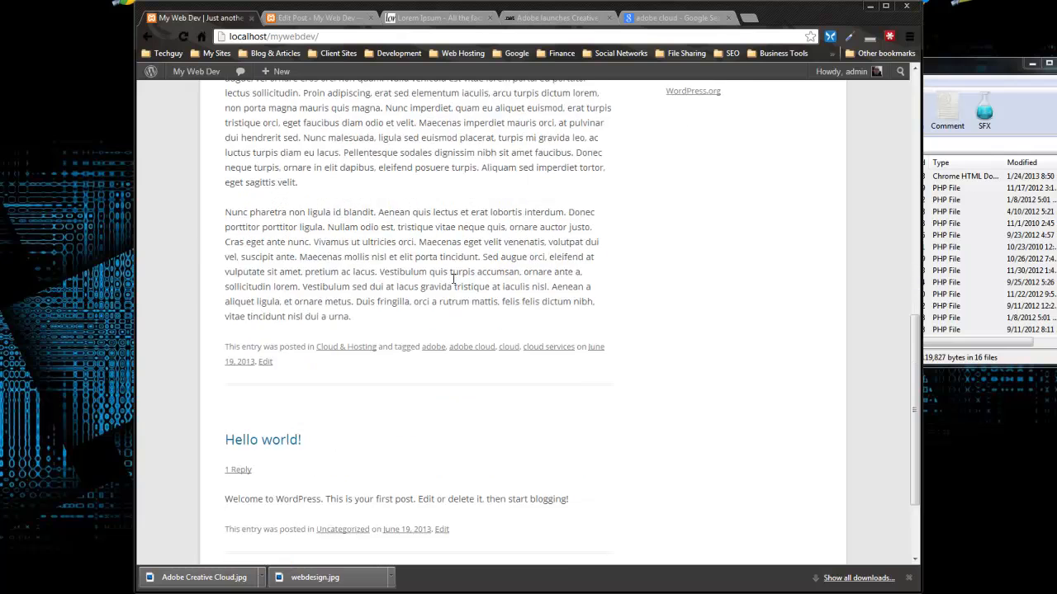
scroll(452, 282, up, 7)
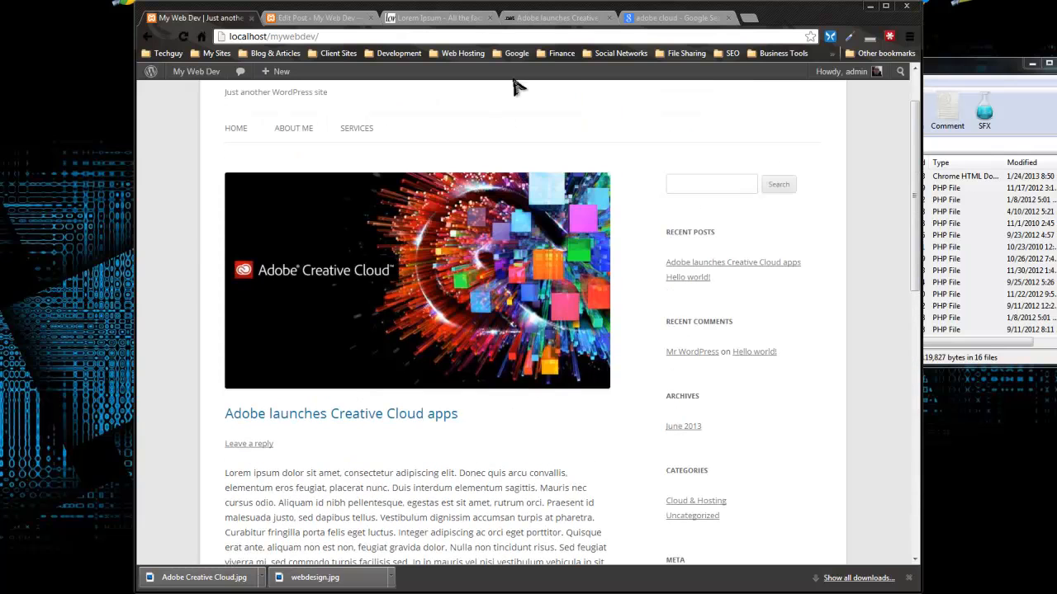
click(334, 19)
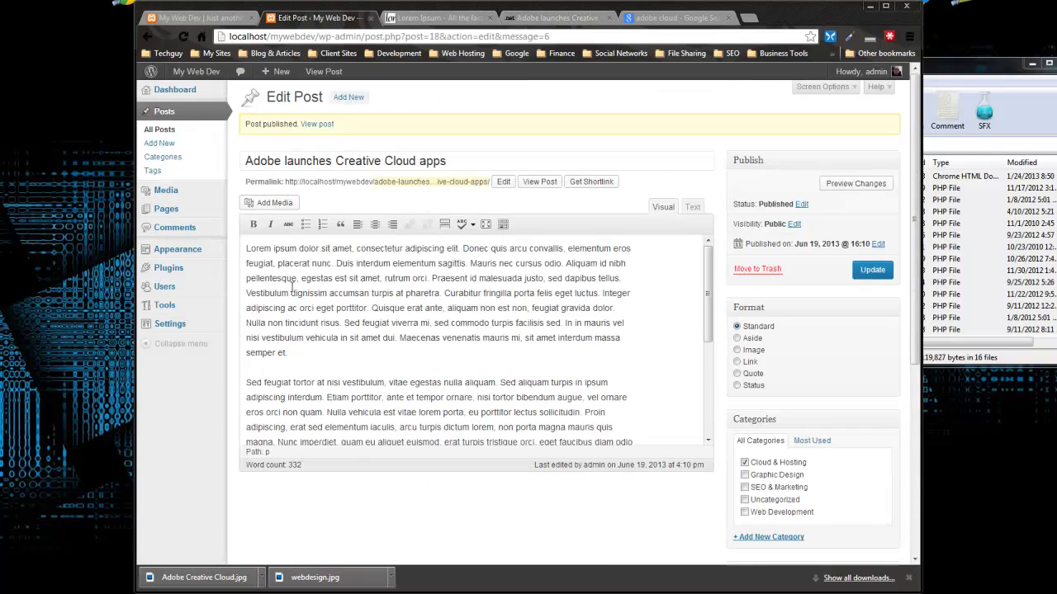
Step: Insert a More tag after the first paragraph and update the published Adobe post
scroll(441, 293, down, 1)
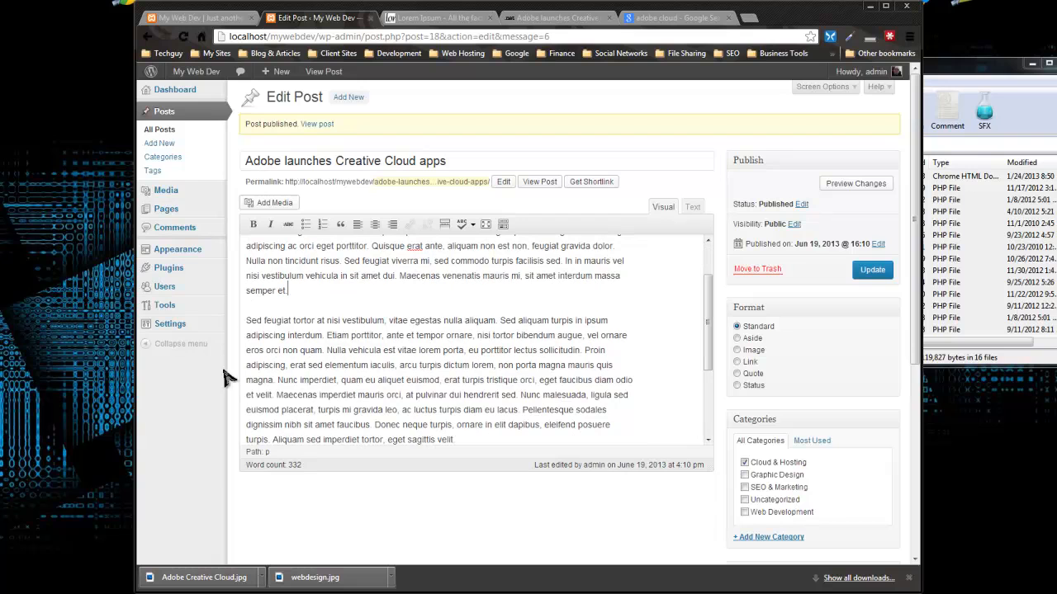
scroll(279, 382, up, 1)
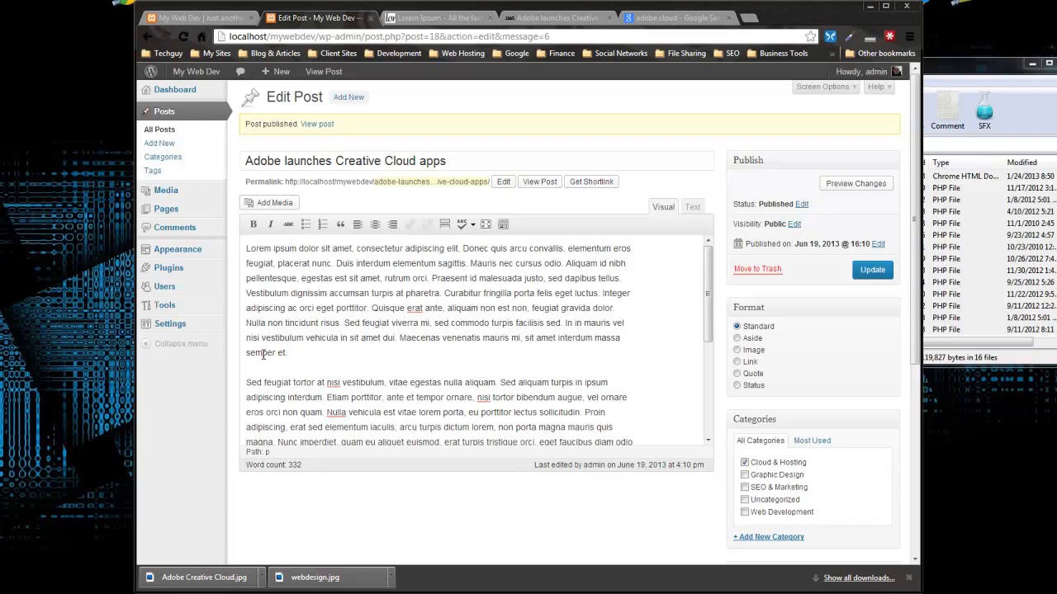
click(445, 226)
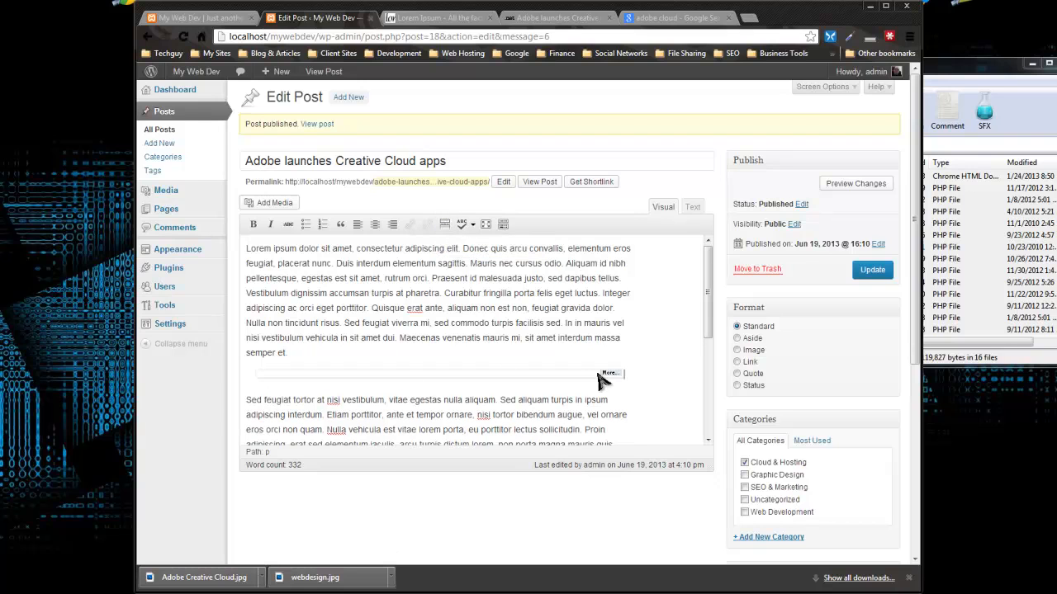
click(871, 273)
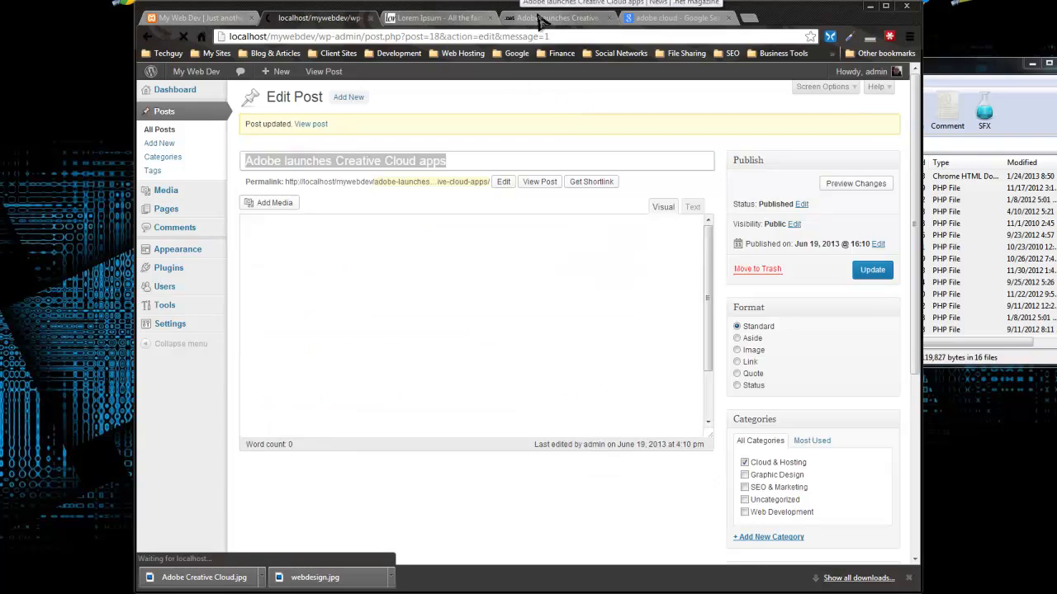
click(557, 17)
Step: On the front page, check the Adobe post's excerpt, Continue reading link and Recent Posts entry
click(198, 17)
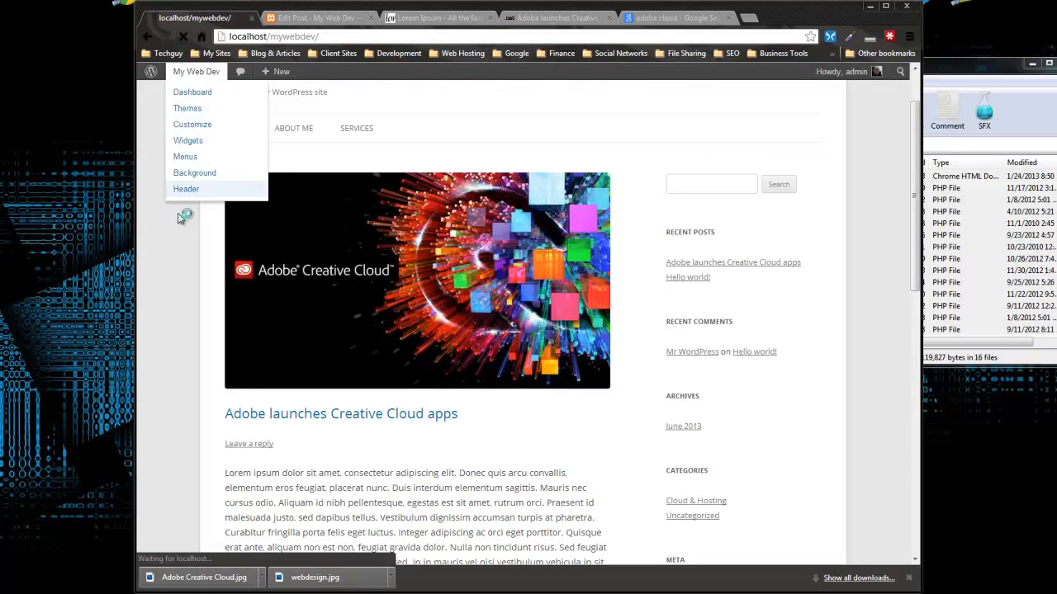
scroll(142, 250, down, 2)
scroll(142, 250, down, 1)
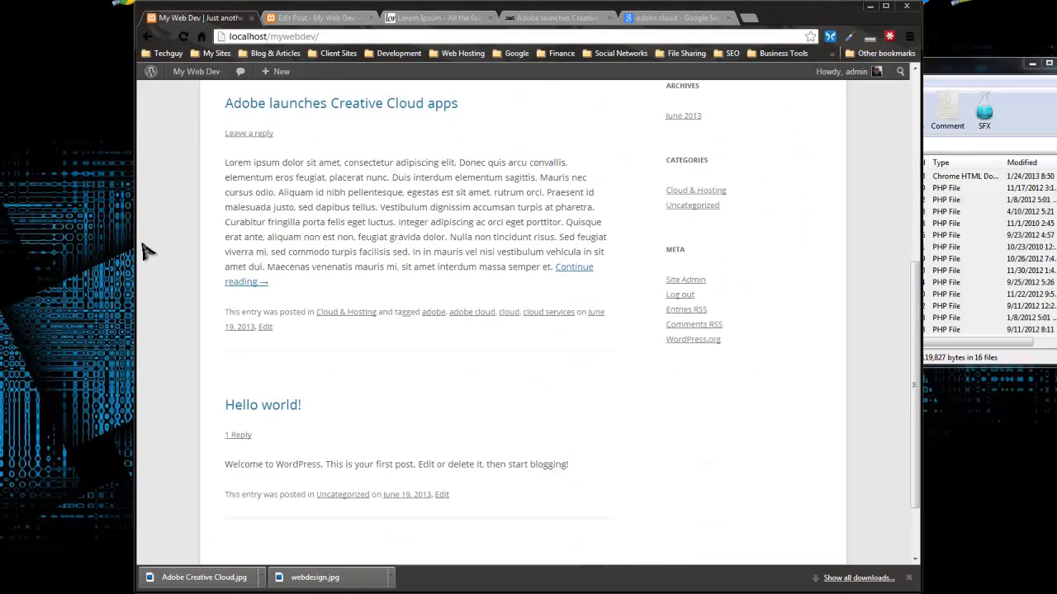
scroll(142, 251, up, 2)
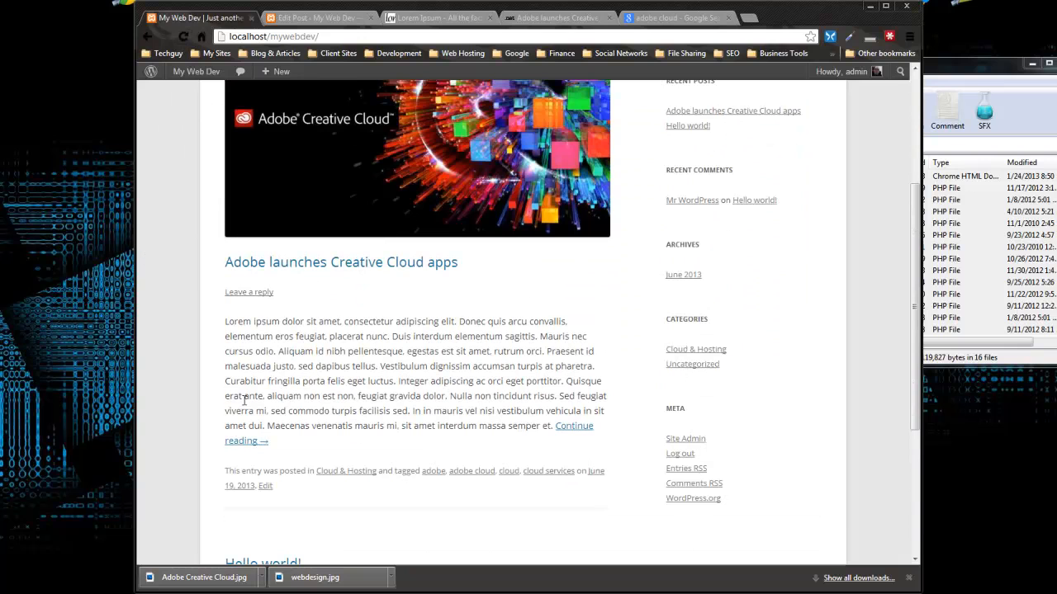
scroll(185, 392, down, 1)
scroll(185, 391, up, 1)
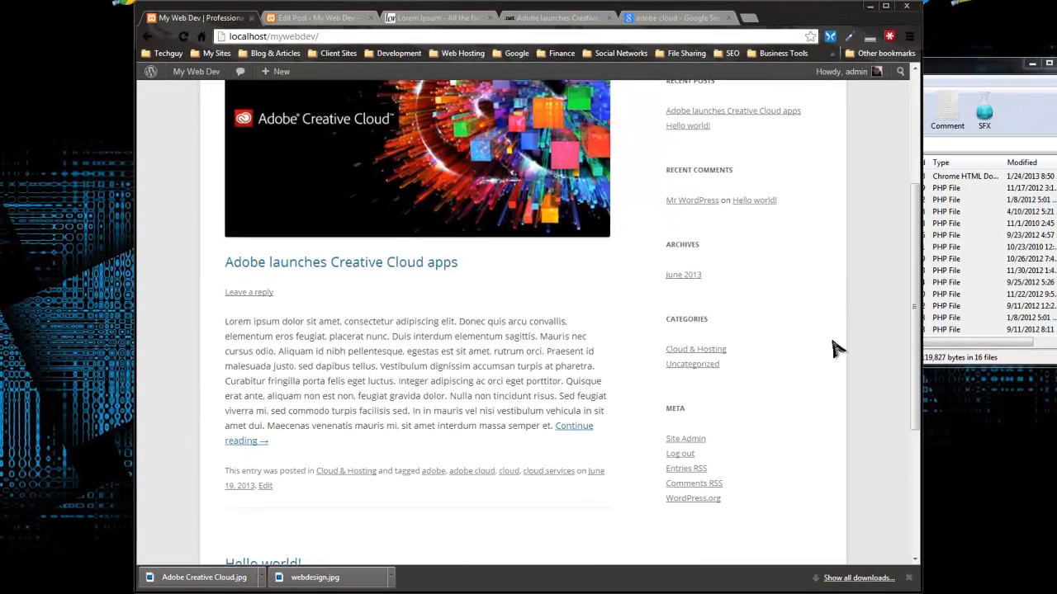
scroll(780, 306, up, 3)
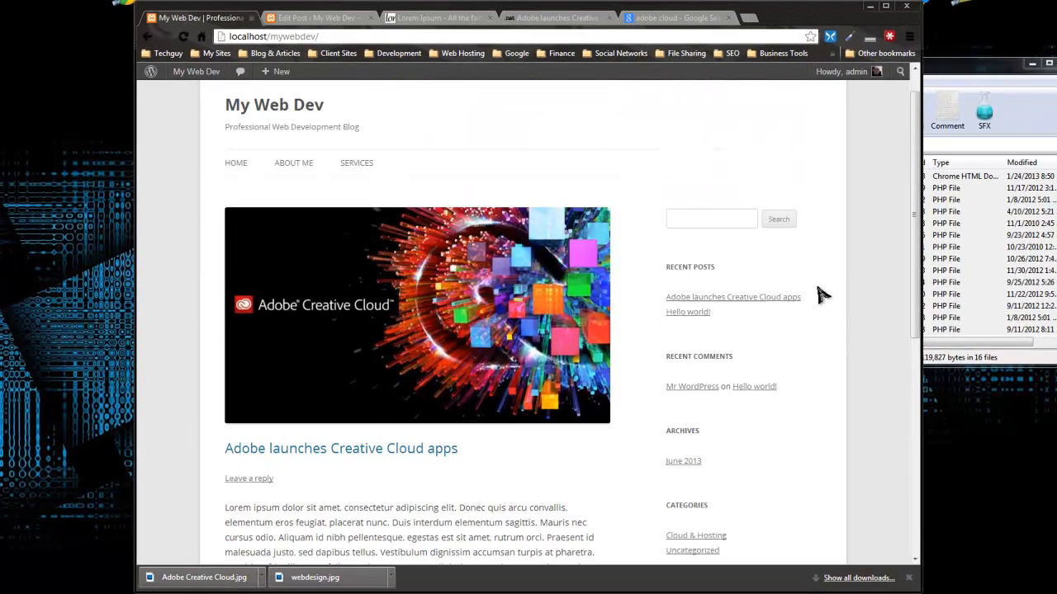
scroll(590, 182, down, 1)
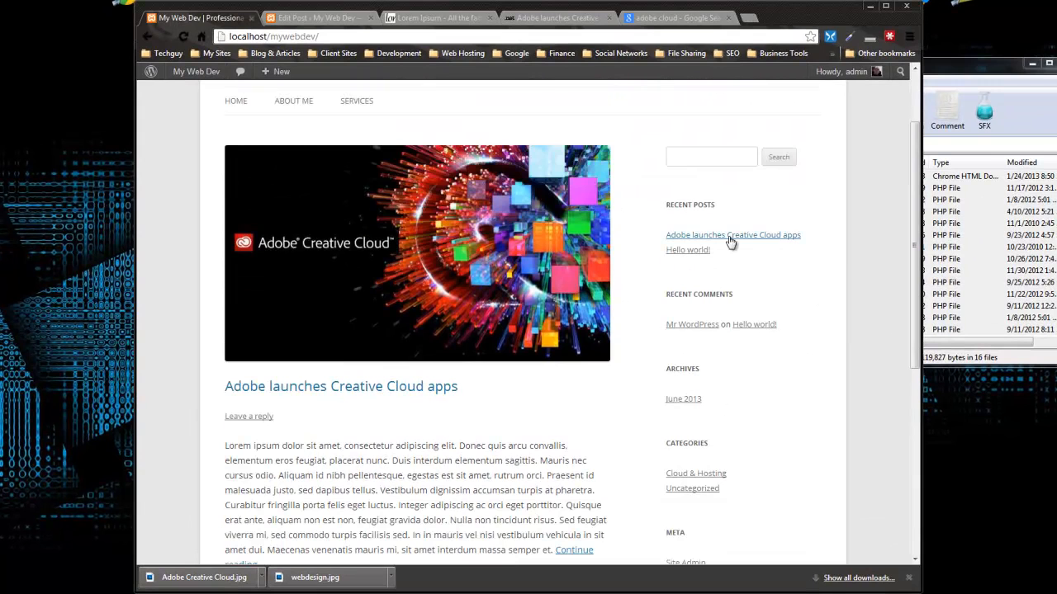
drag(819, 240, 636, 290)
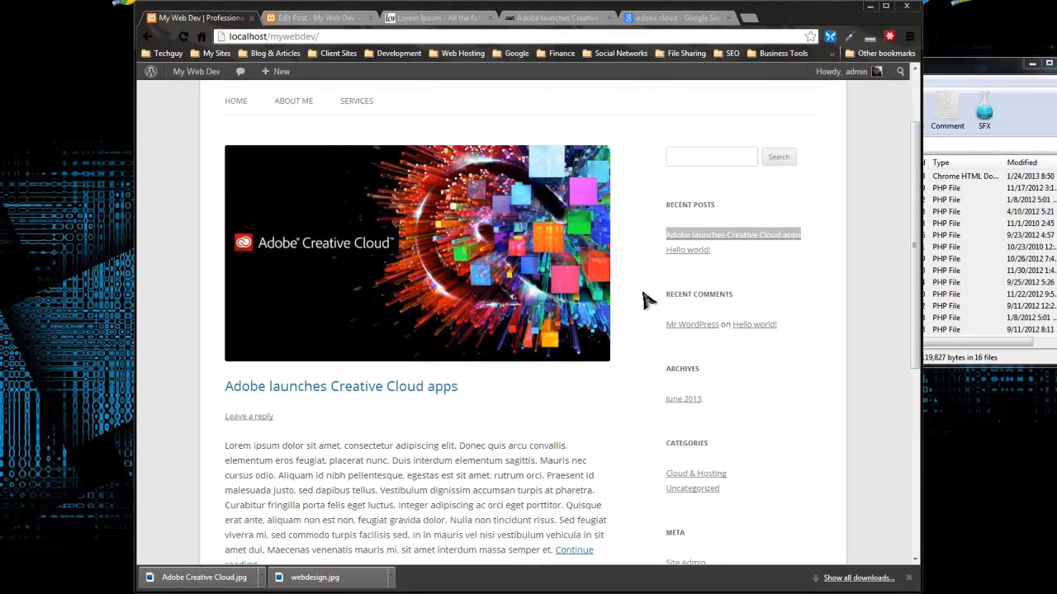
click(776, 434)
Step: Scroll through the rest of the front page, then go back to the Adobe post's editor
scroll(776, 433, down, 2)
scroll(776, 433, down, 1)
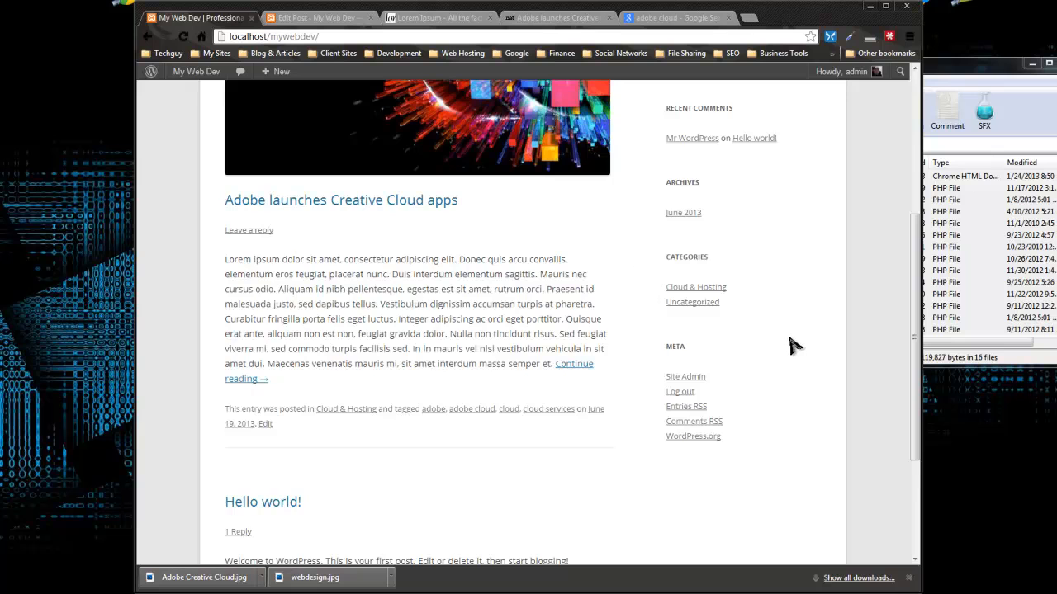
scroll(790, 345, down, 2)
scroll(790, 345, up, 5)
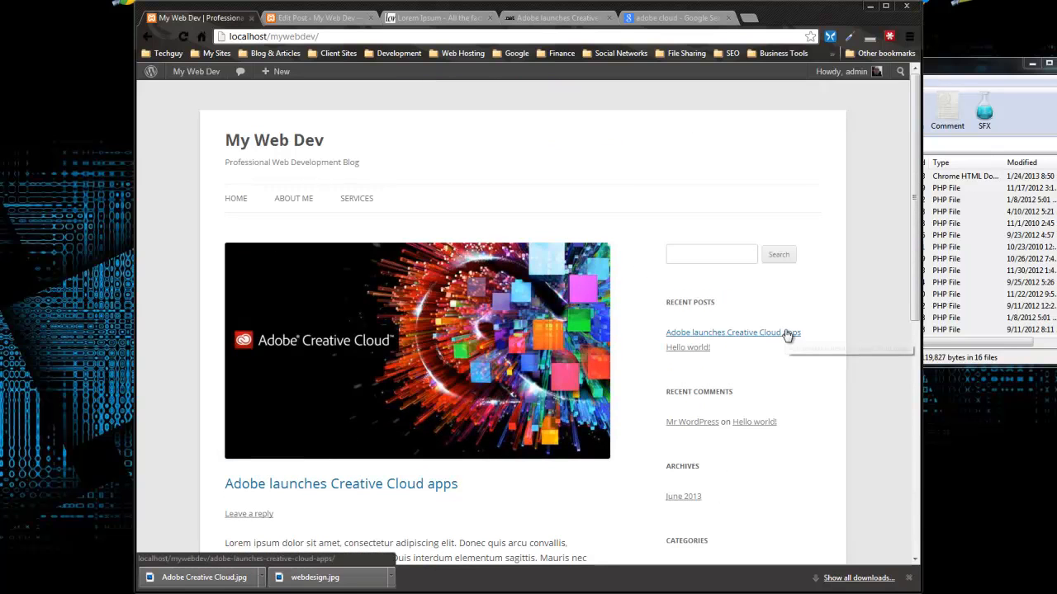
scroll(702, 302, down, 3)
scroll(703, 302, up, 3)
click(285, 18)
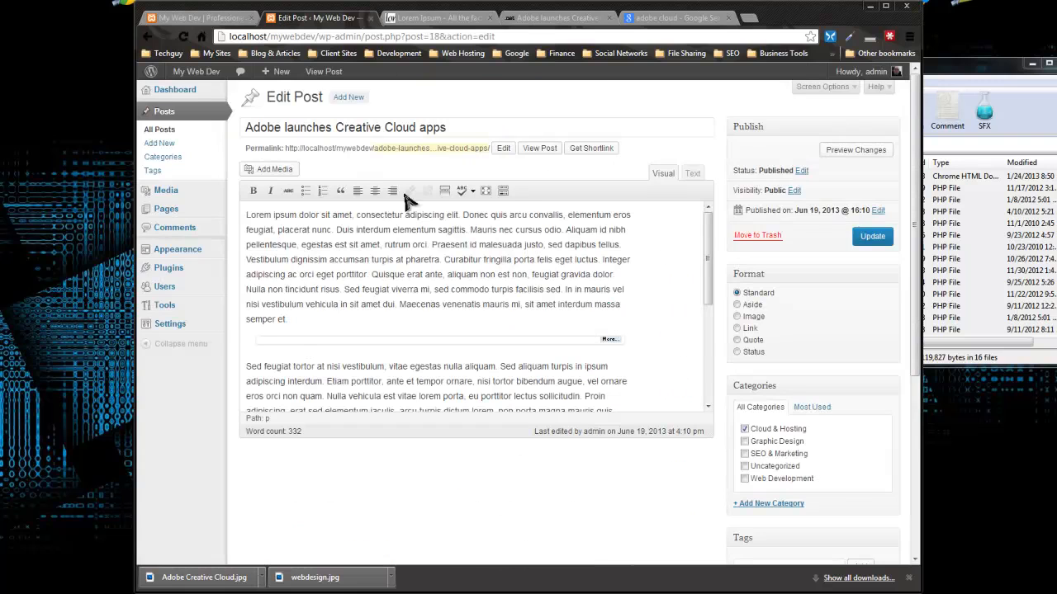
Step: Start a new WordPress post, then browse the .net magazine site to the Accessibility for mobile article
click(170, 144)
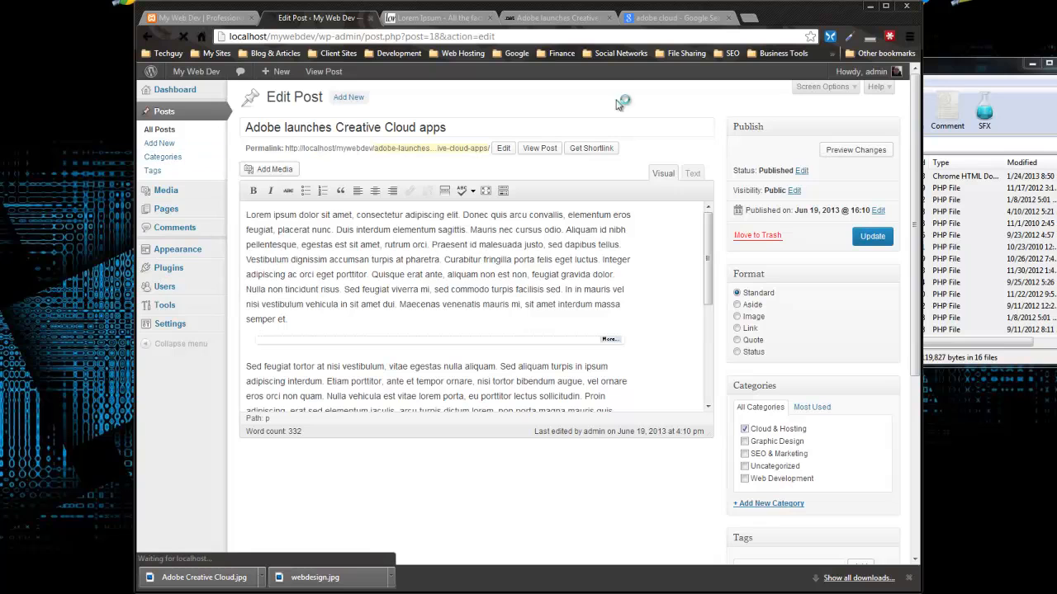
click(660, 17)
click(565, 18)
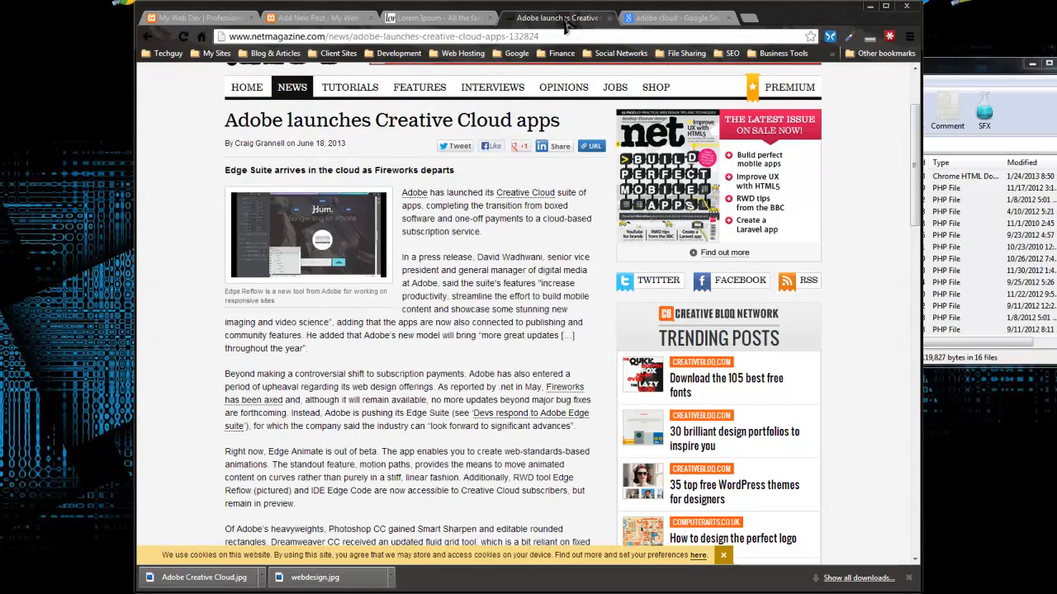
scroll(191, 141, down, 1)
scroll(198, 138, up, 2)
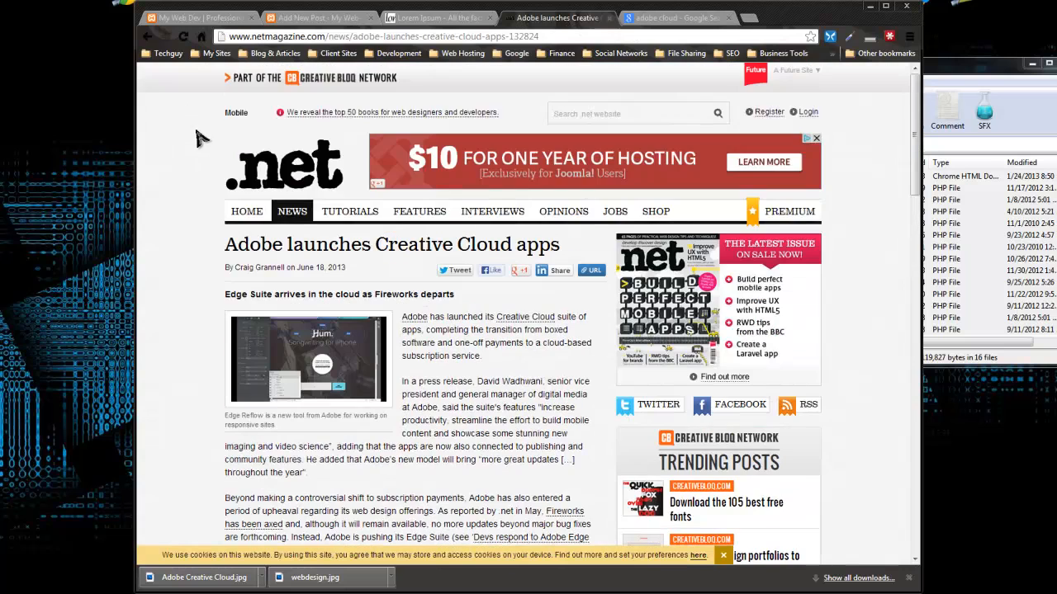
click(148, 37)
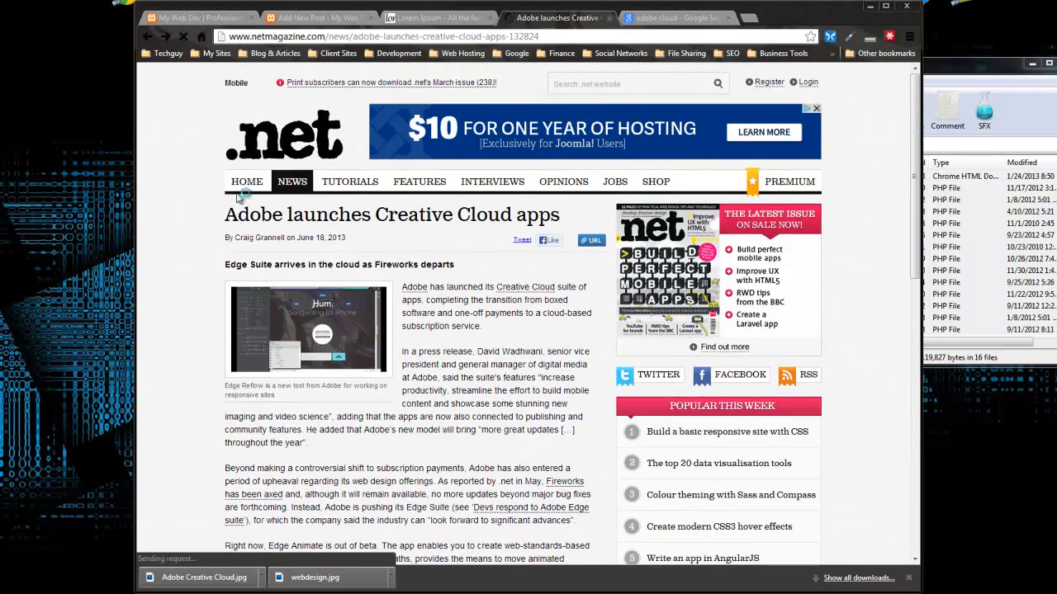
click(244, 183)
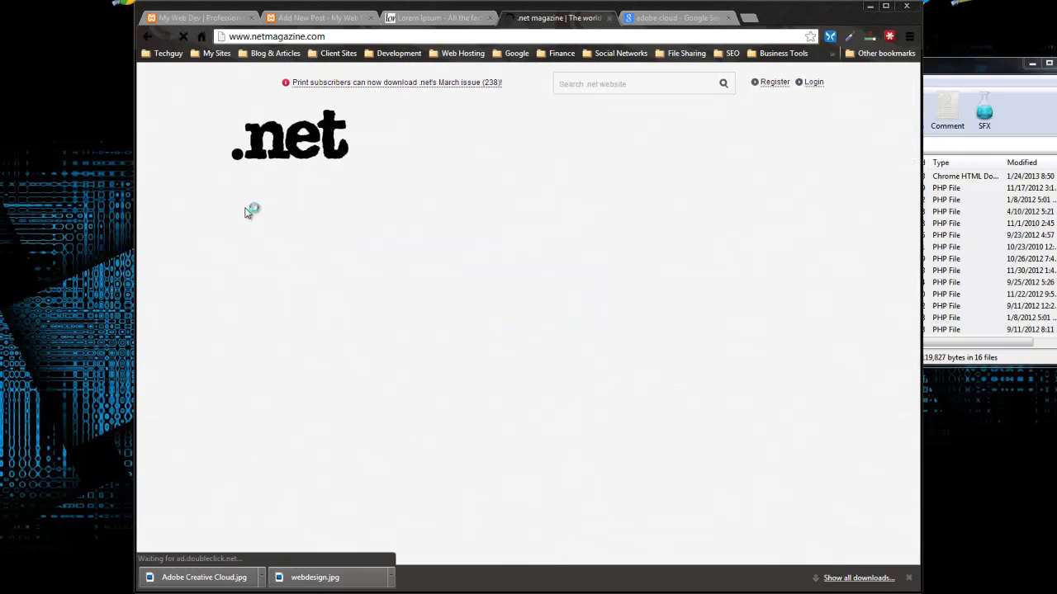
scroll(194, 178, down, 6)
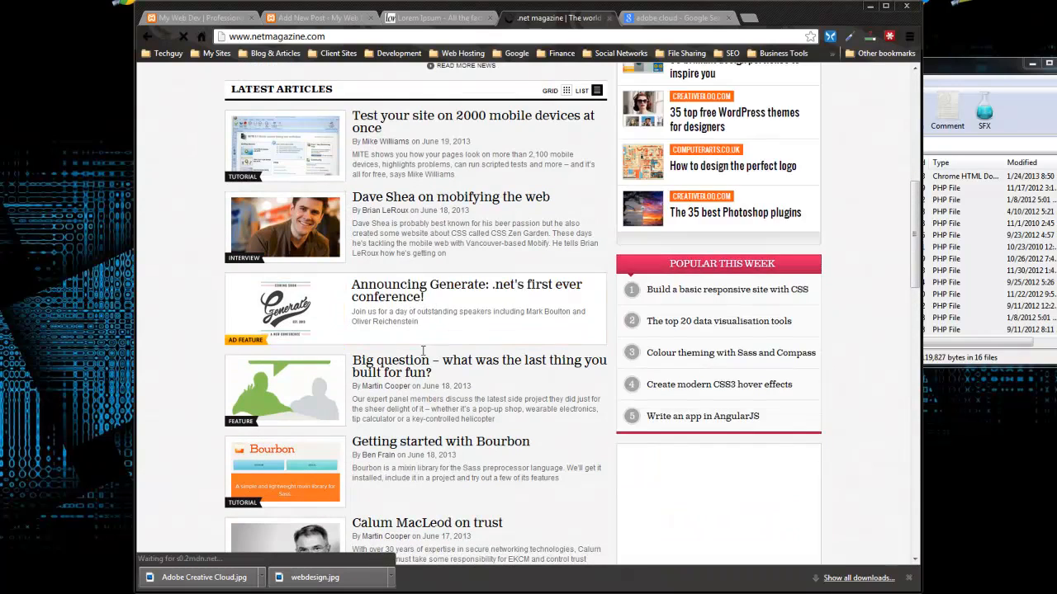
scroll(652, 425, down, 3)
scroll(651, 424, down, 2)
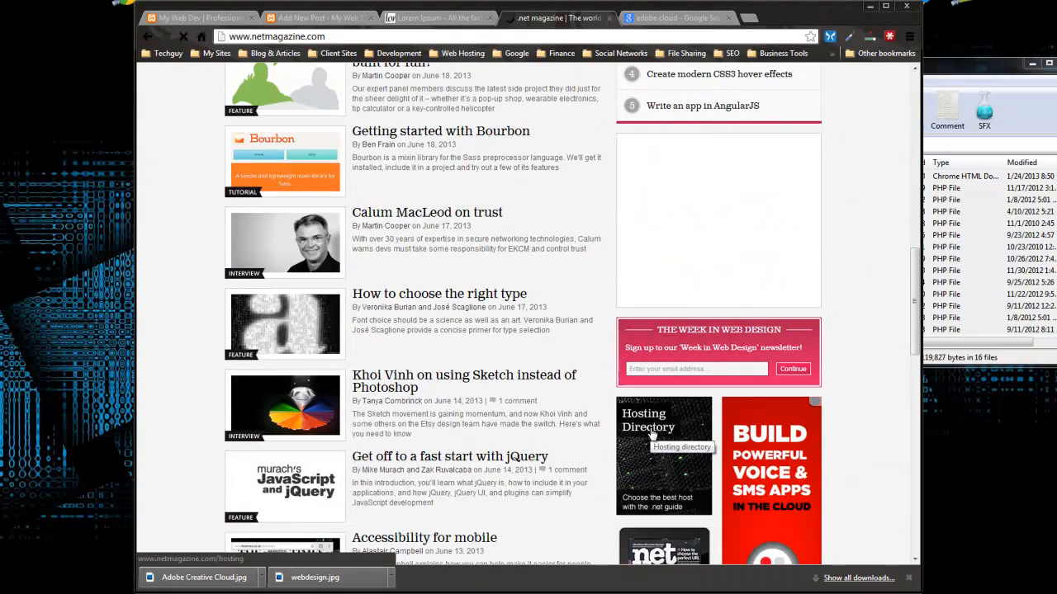
scroll(652, 435, down, 5)
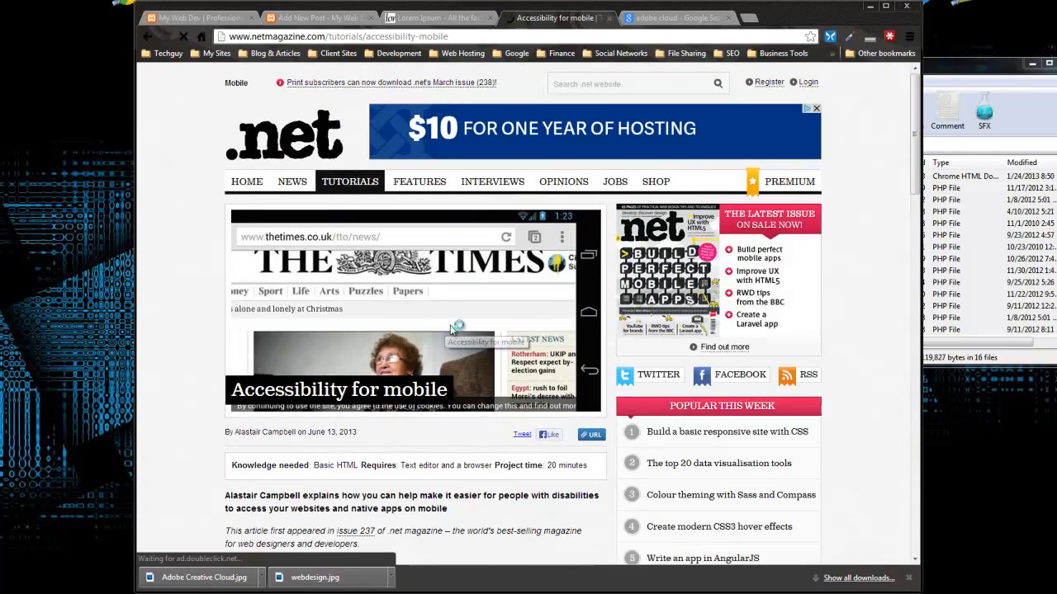
Step: Open the article's lead image in its own tab and save it as net237accessallareas.jpg
right_click(407, 286)
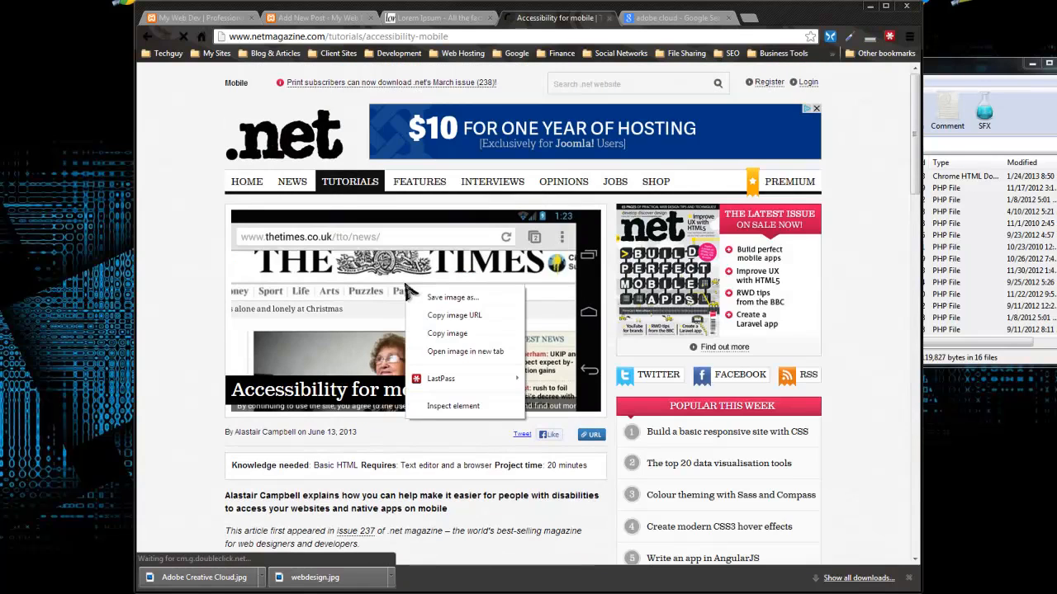
click(478, 352)
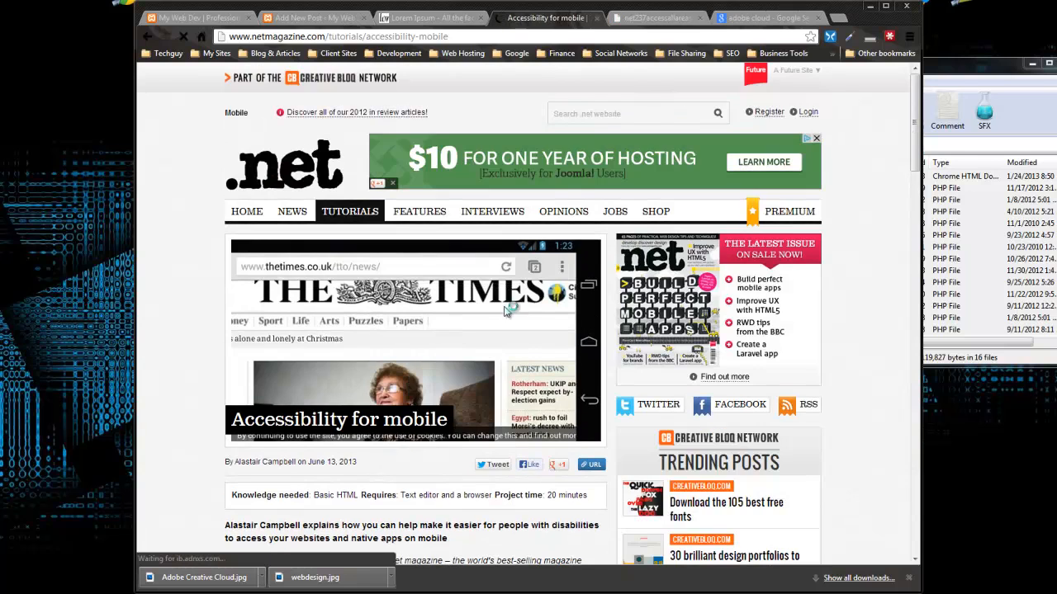
key(ctrl+Tab)
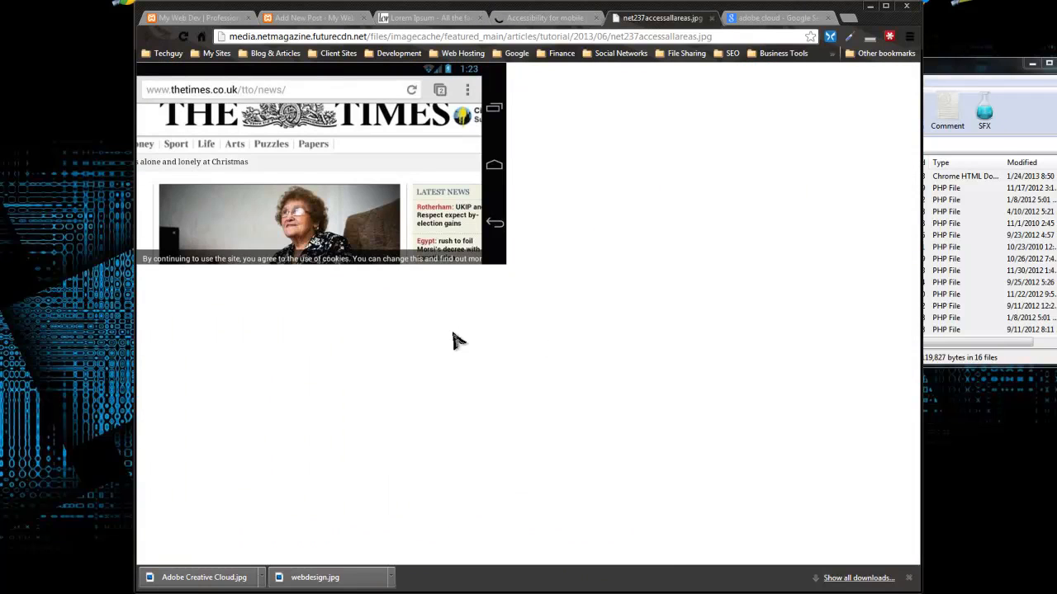
right_click(282, 162)
click(345, 183)
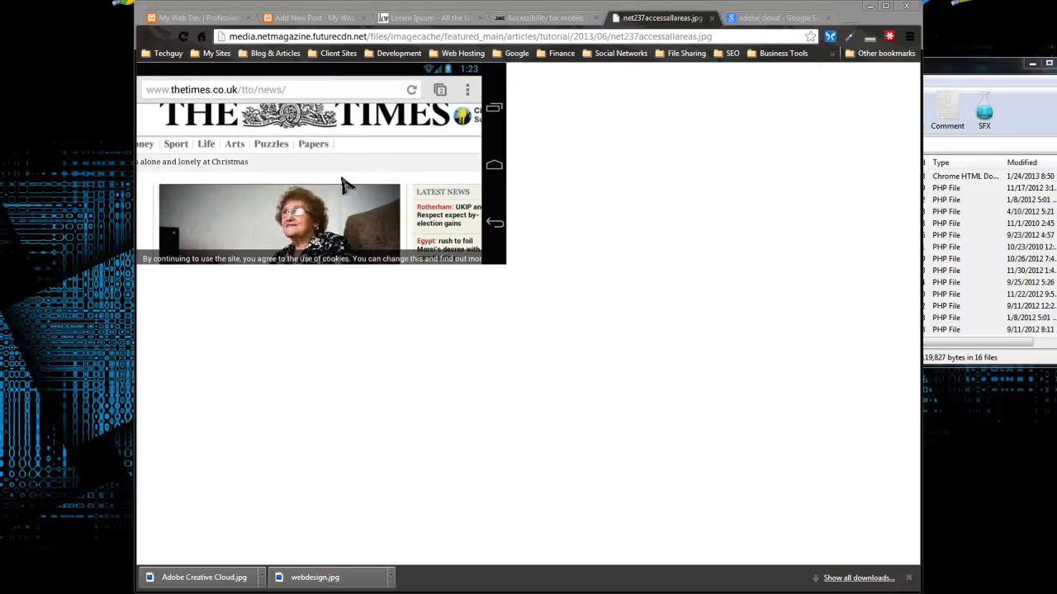
click(736, 480)
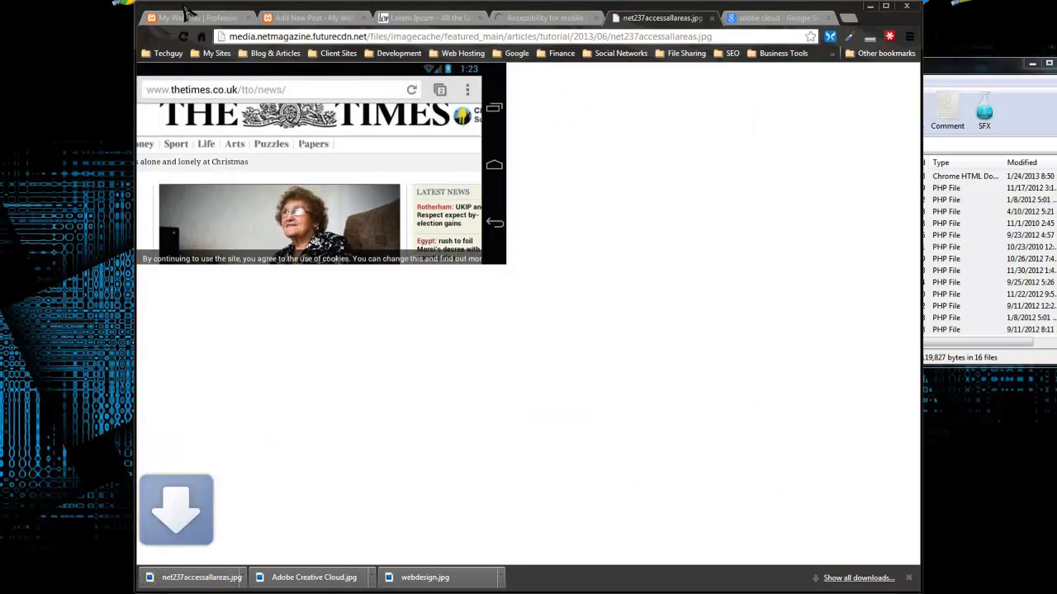
Step: Close the image tab and select the article title 'Accessibility for mobile'
click(712, 18)
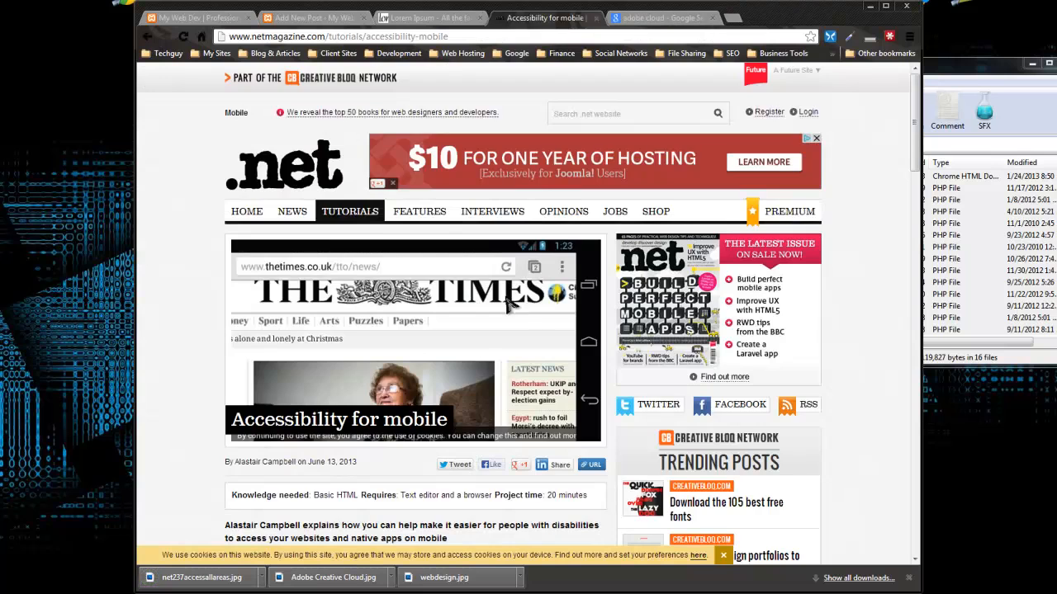
scroll(509, 304, down, 3)
drag(234, 169, 452, 169)
Step: Copy the article title and paste it as the new post's title, 'Accessibility for mobile'
right_click(452, 171)
click(459, 181)
click(291, 19)
right_click(308, 127)
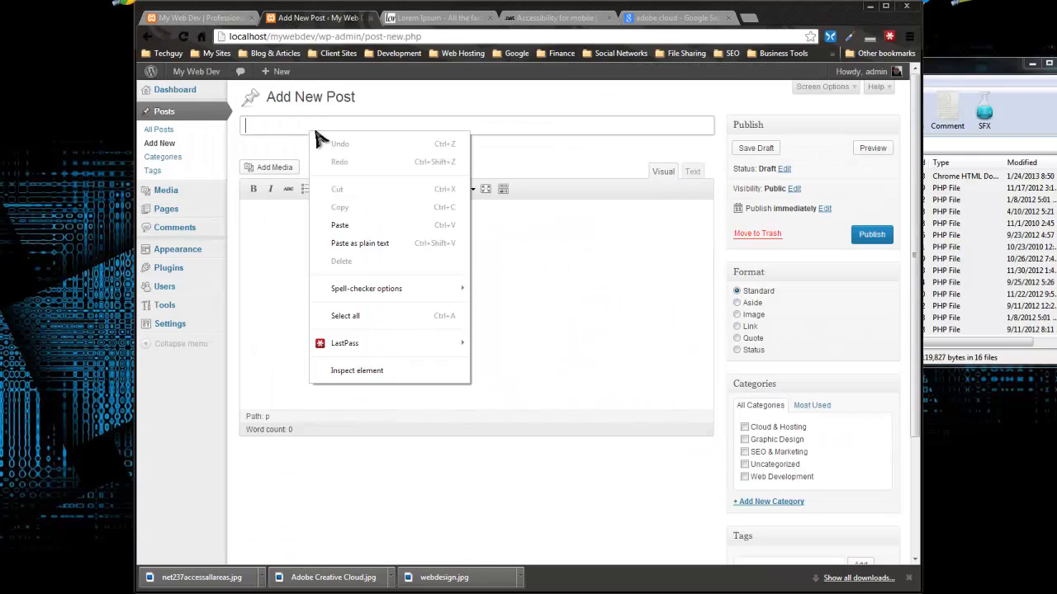
click(330, 206)
click(480, 247)
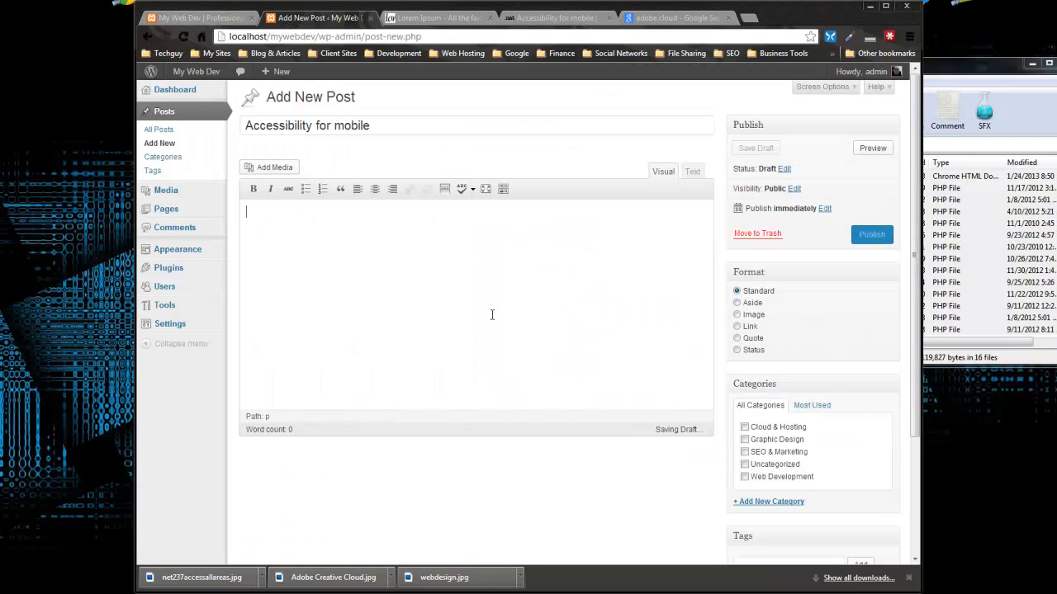
Step: Tag the post 'mobile development' and 'mobile web design'
scroll(490, 310, down, 2)
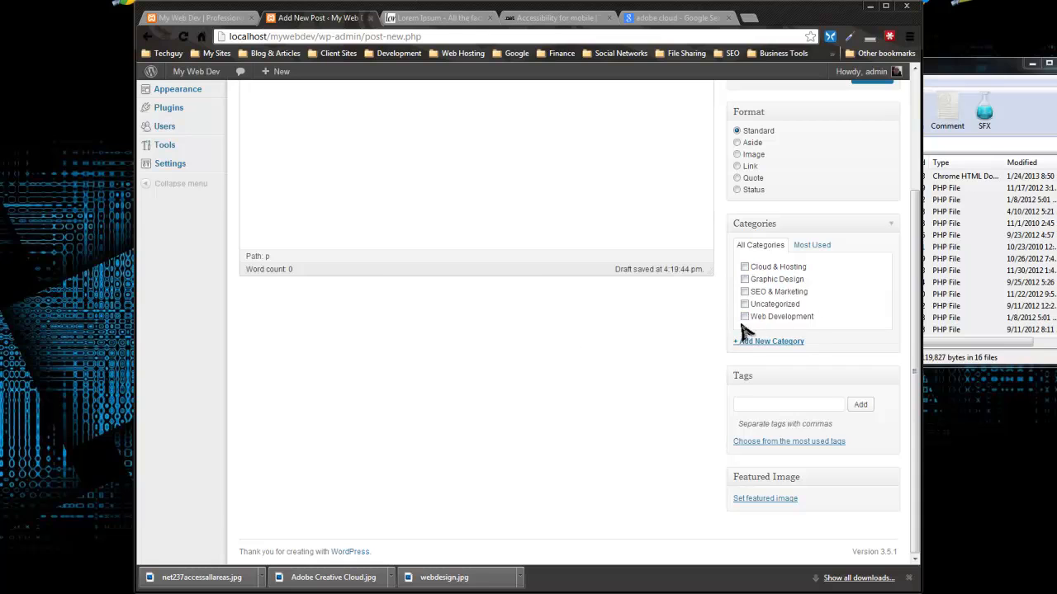
click(758, 404)
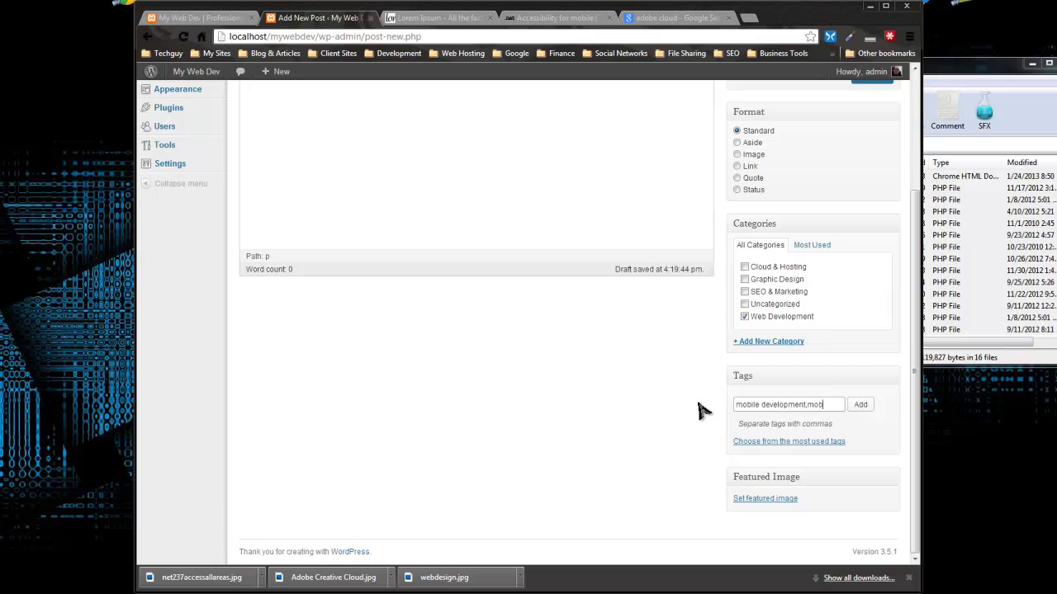
text(mobile development,mobile web design)
click(862, 405)
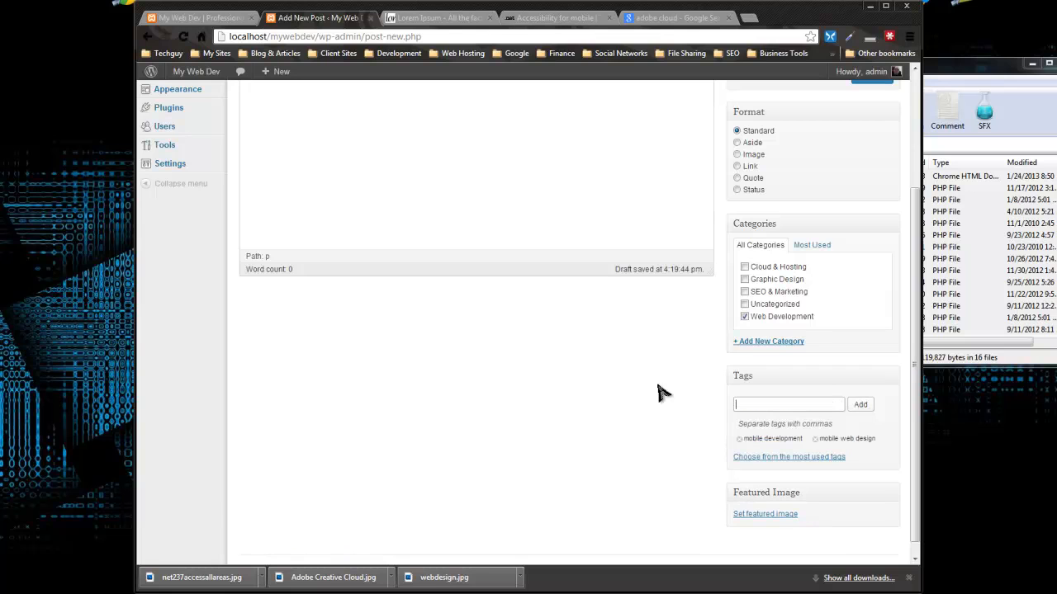
click(759, 499)
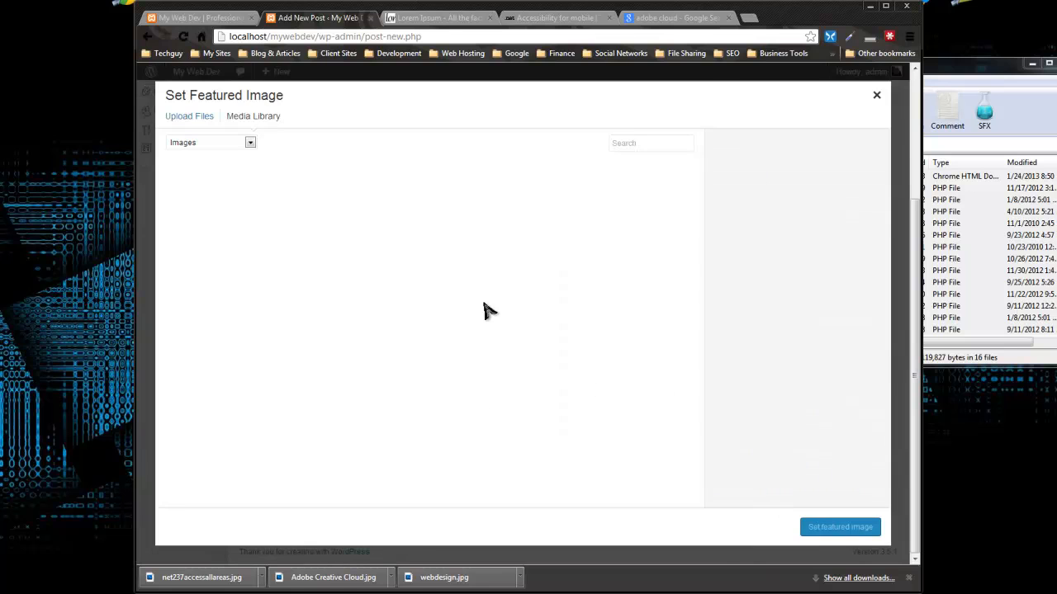
Step: Upload net237accessallareas.jpg from the computer and set it as the post's featured image
click(186, 118)
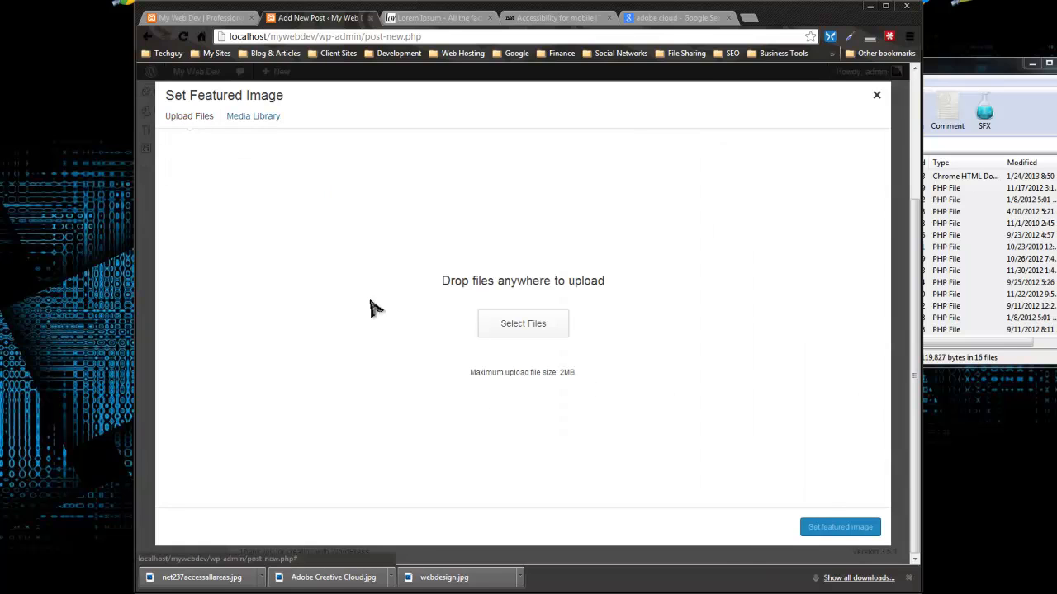
click(531, 330)
drag(828, 152, 787, 345)
double_click(635, 289)
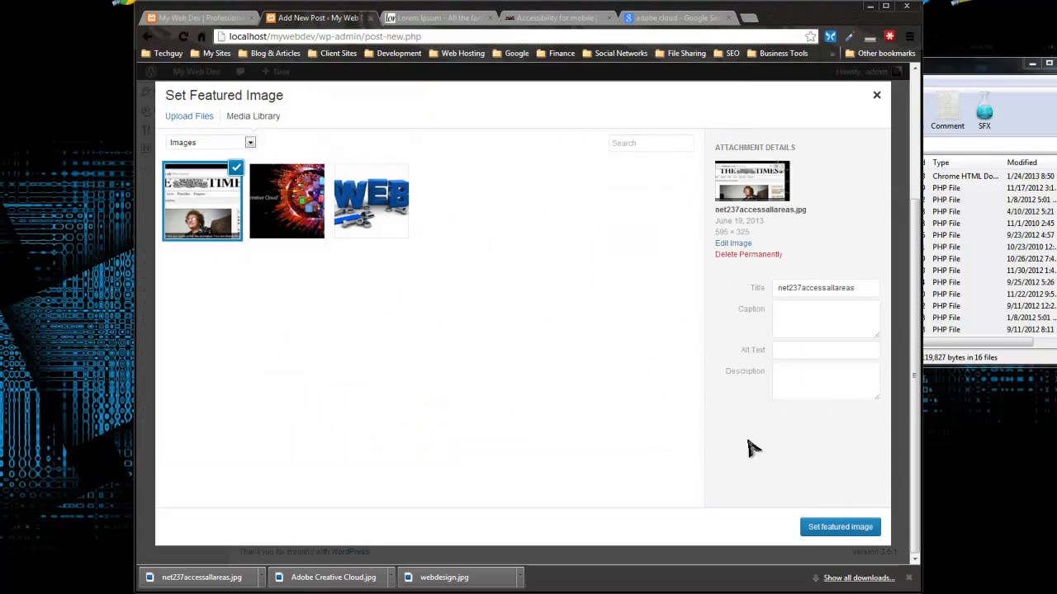
click(832, 527)
scroll(637, 454, up, 5)
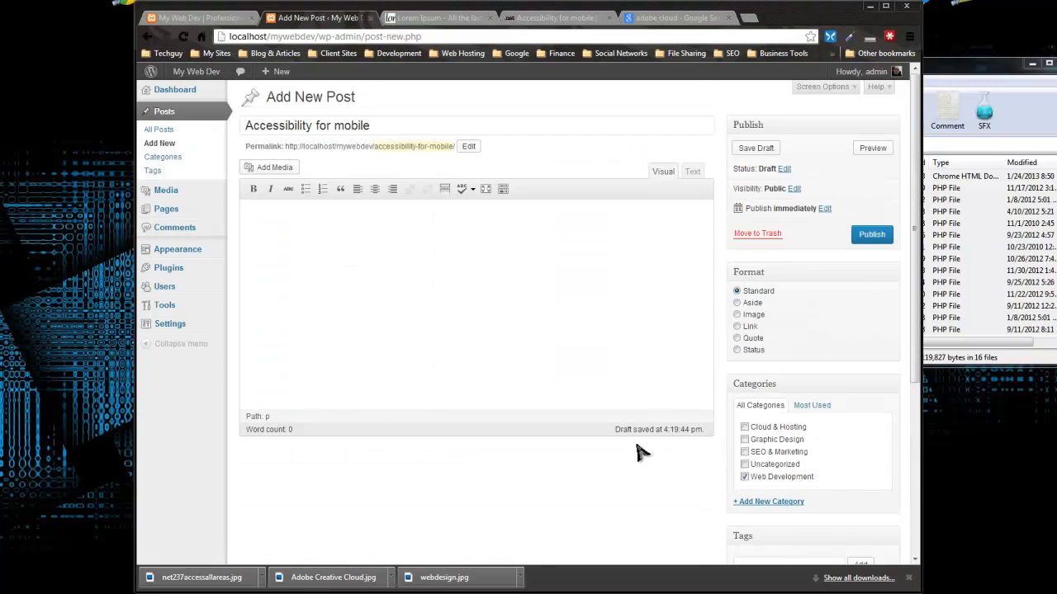
scroll(648, 458, down, 6)
scroll(545, 412, up, 4)
Step: Copy the generated Lorem ipsum paragraphs and paste them into the post body in Text mode
click(442, 17)
right_click(352, 263)
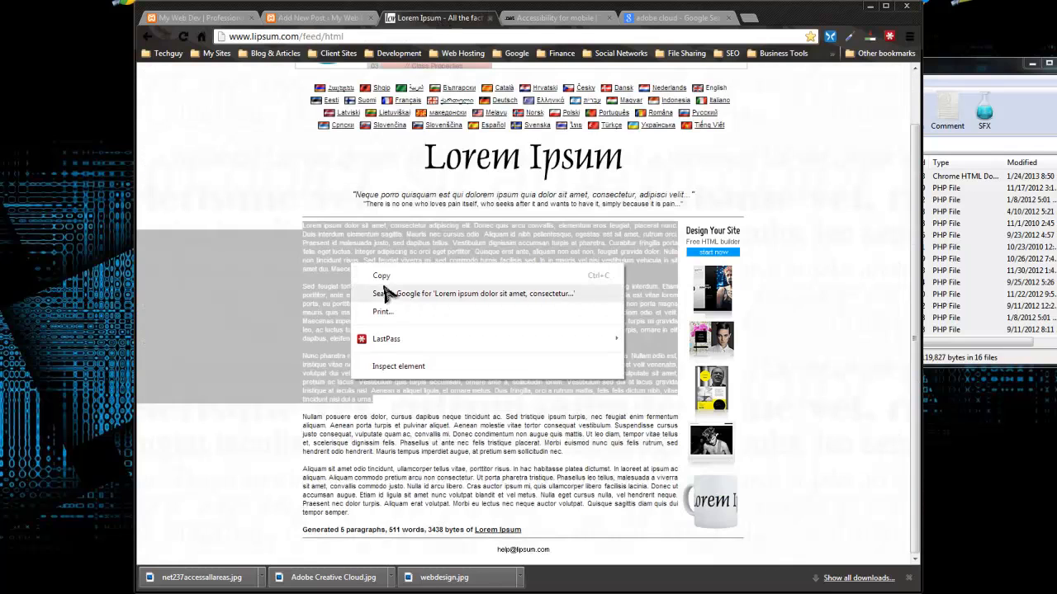
click(388, 275)
click(217, 20)
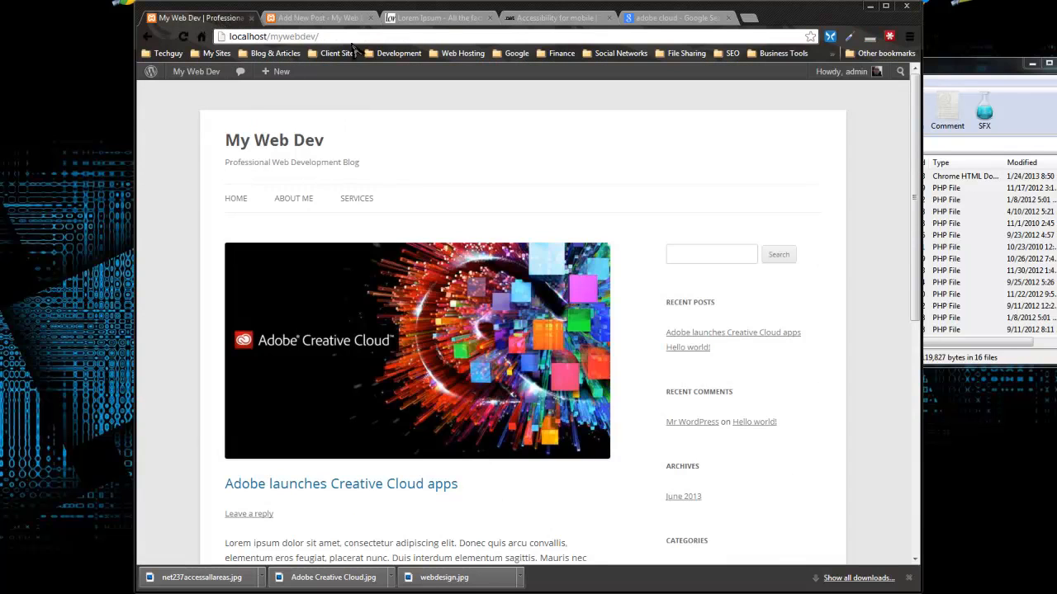
click(334, 17)
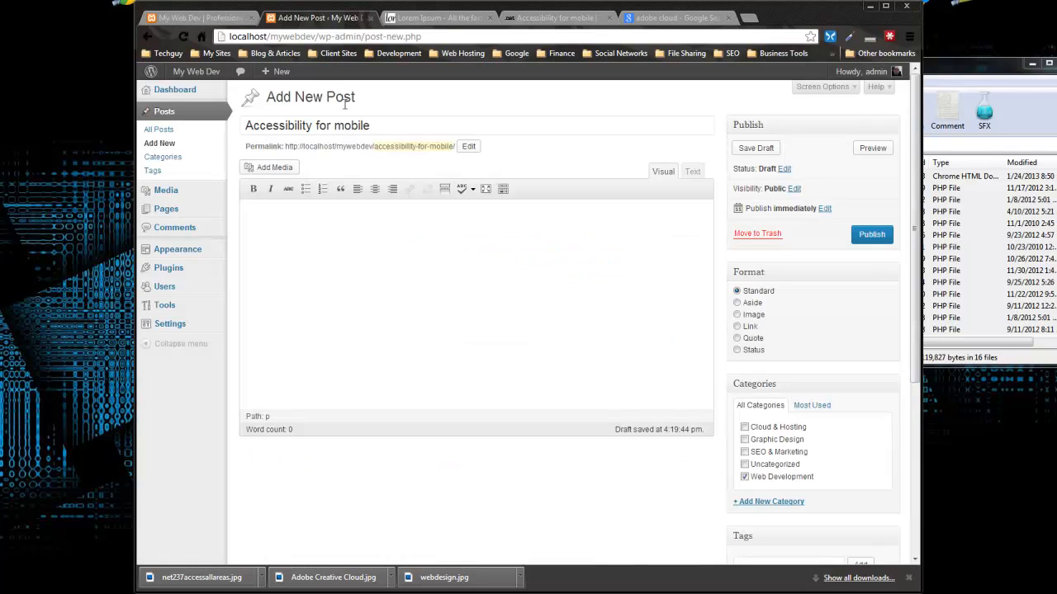
click(693, 172)
key(ctrl+v)
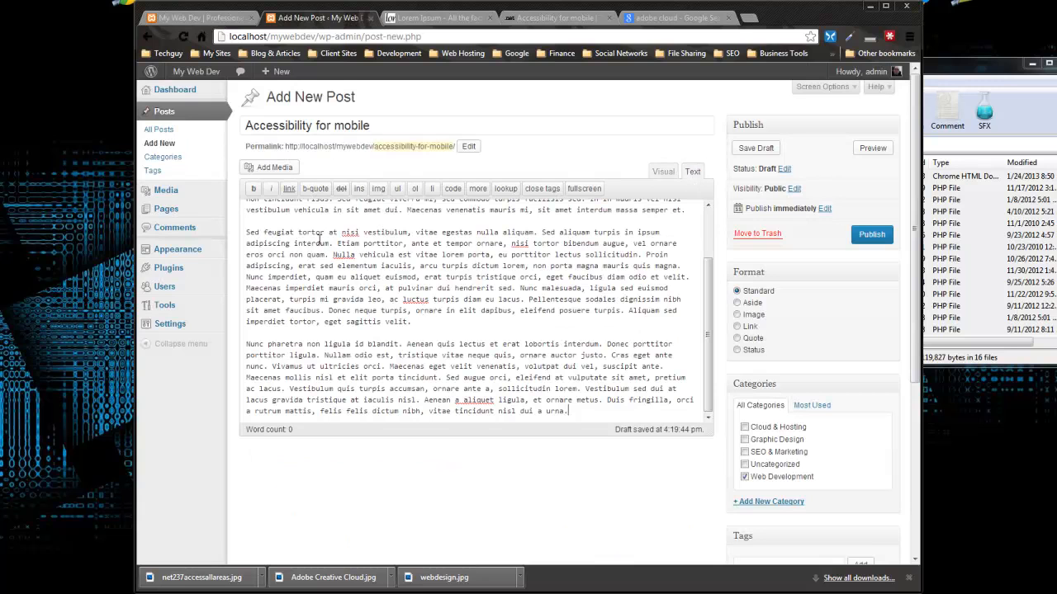
Step: Delete the opening words of each of the three Lorem ipsum paragraphs
scroll(374, 309, up, 2)
drag(435, 234, 239, 213)
key(BackSpace)
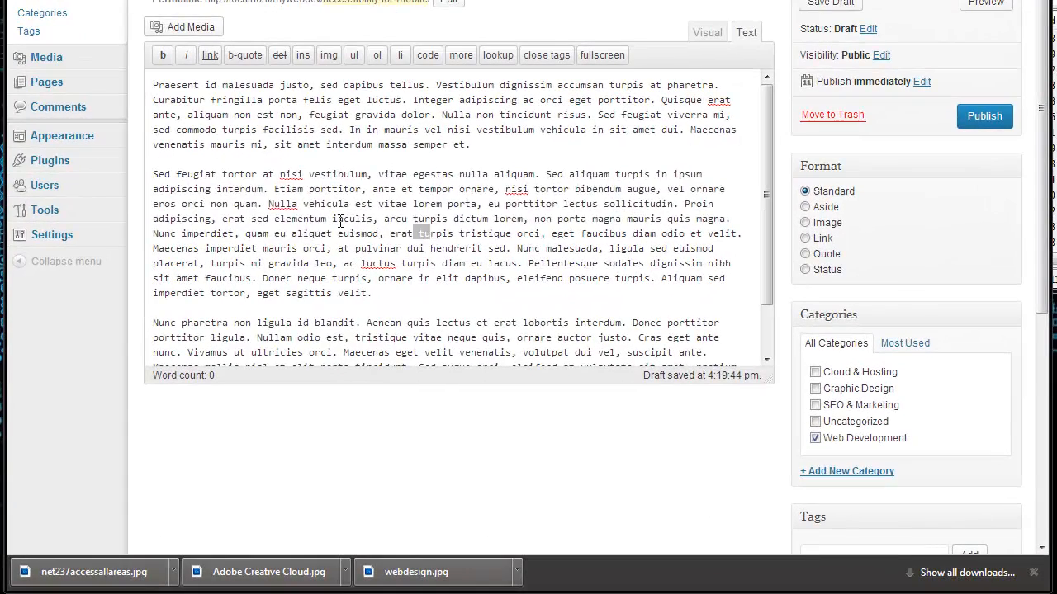
drag(339, 221, 101, 170)
key(BackSpace)
drag(384, 294, 124, 249)
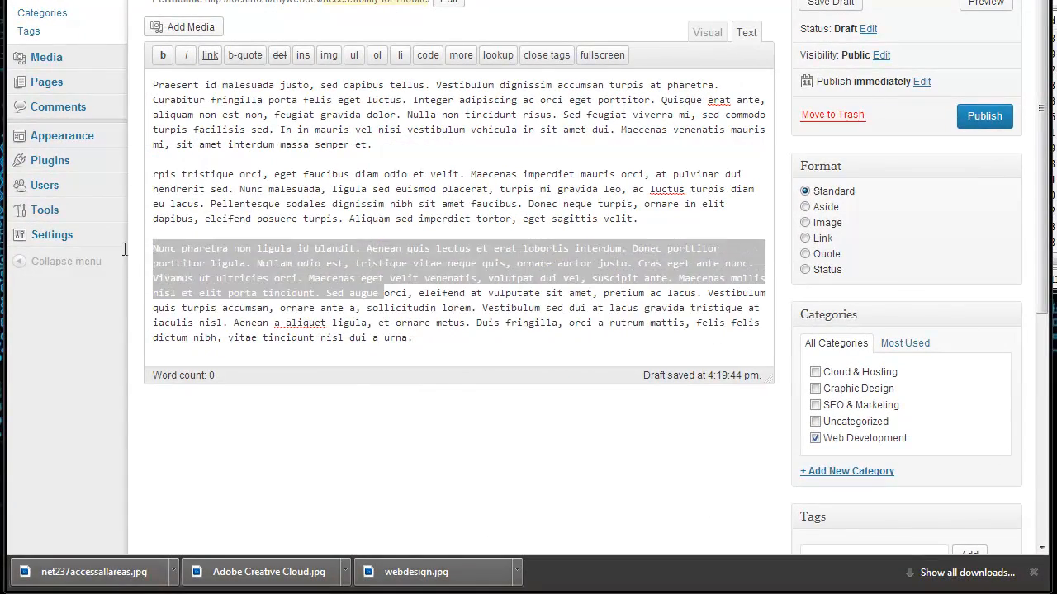
key(BackSpace)
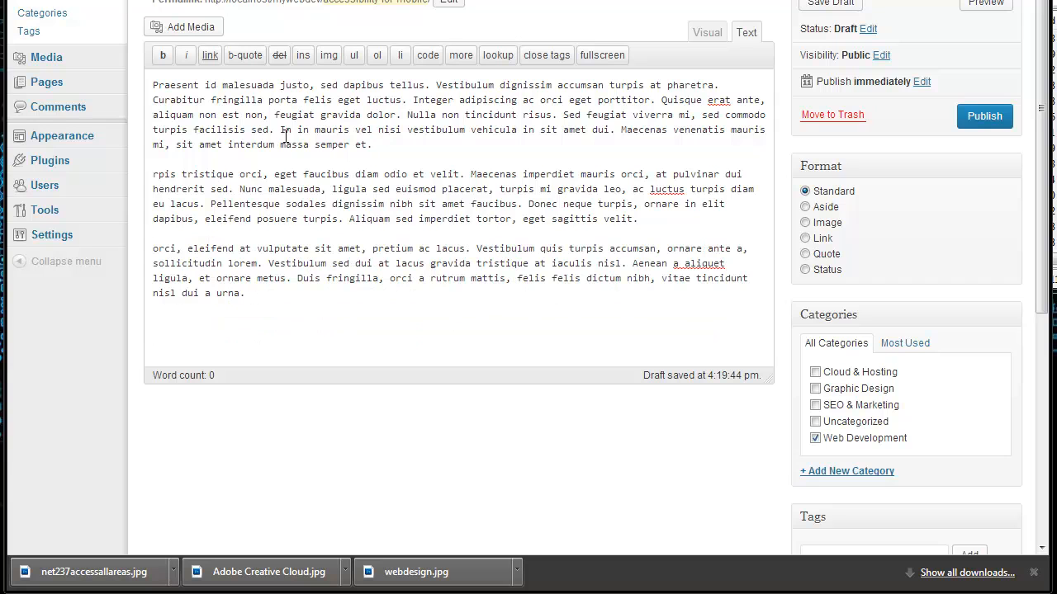
Step: Back in Visual mode, add a read-more break after the first paragraph and publish
click(708, 34)
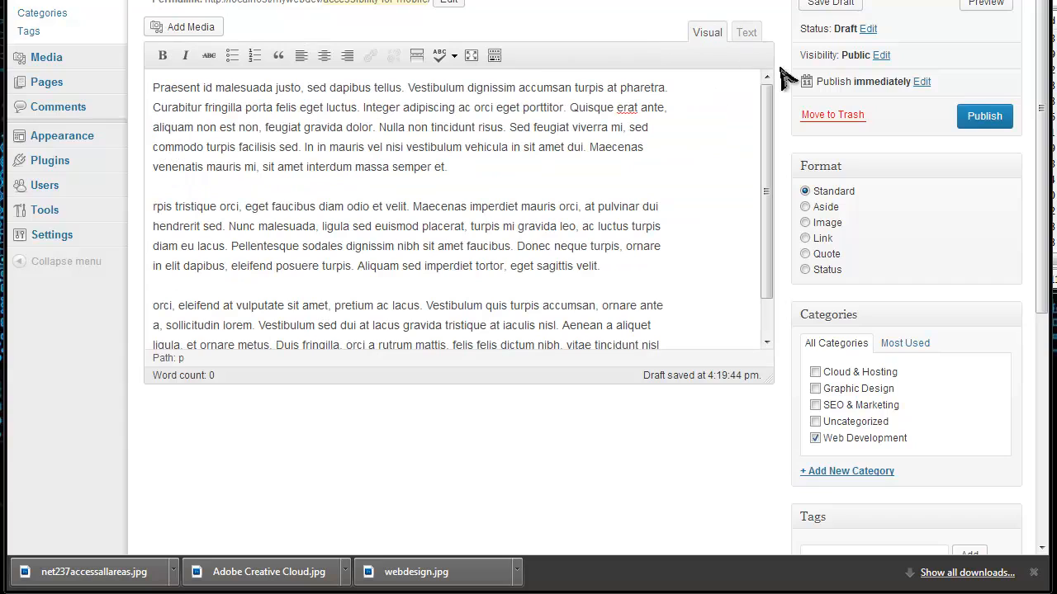
click(417, 55)
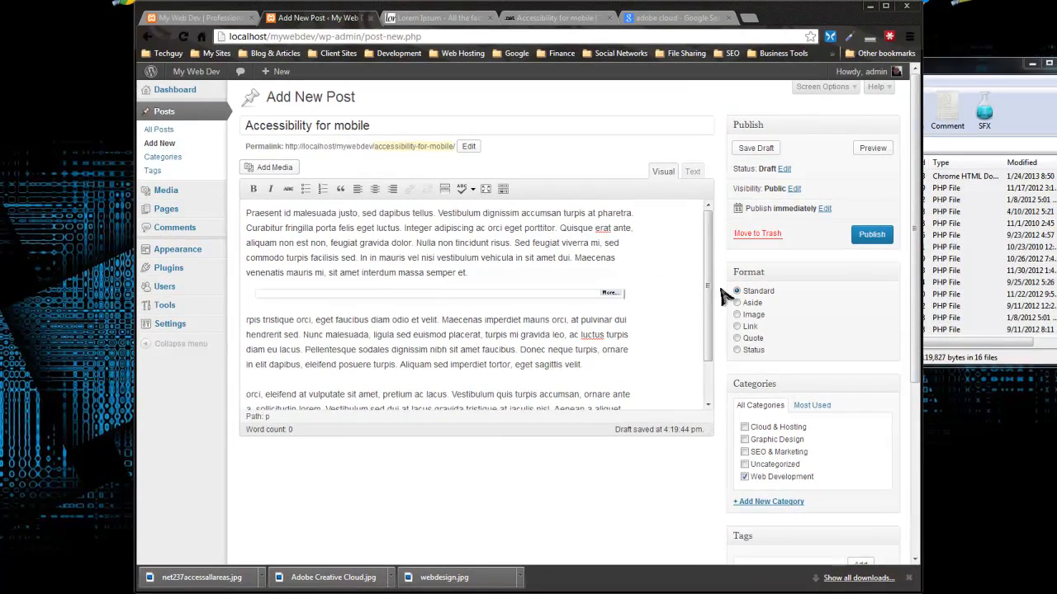
scroll(731, 326, down, 2)
scroll(737, 329, up, 2)
click(872, 235)
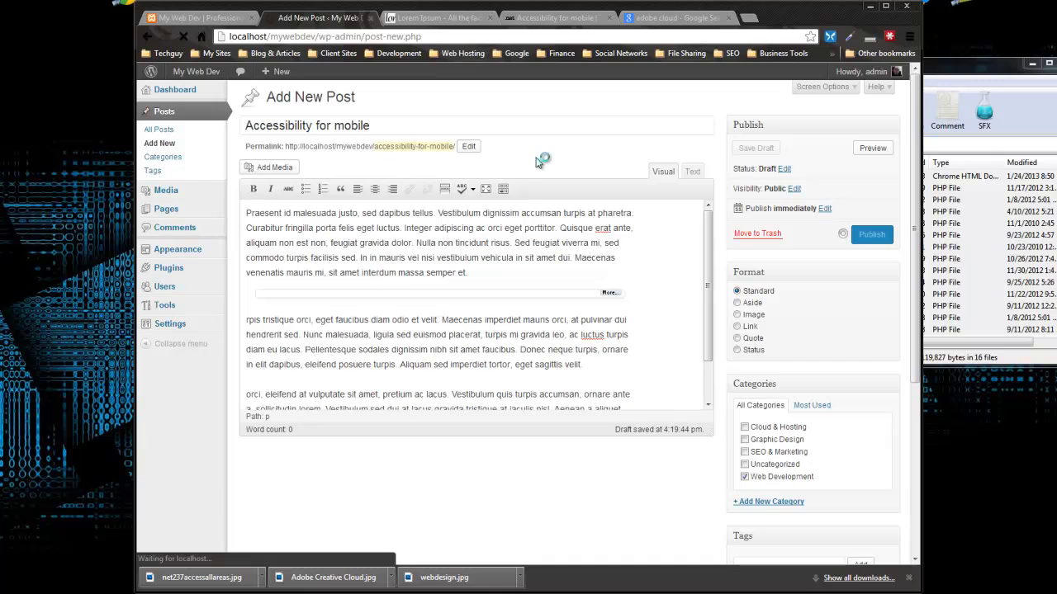
Step: Reload the blog home page to confirm the new post now appears first
click(196, 18)
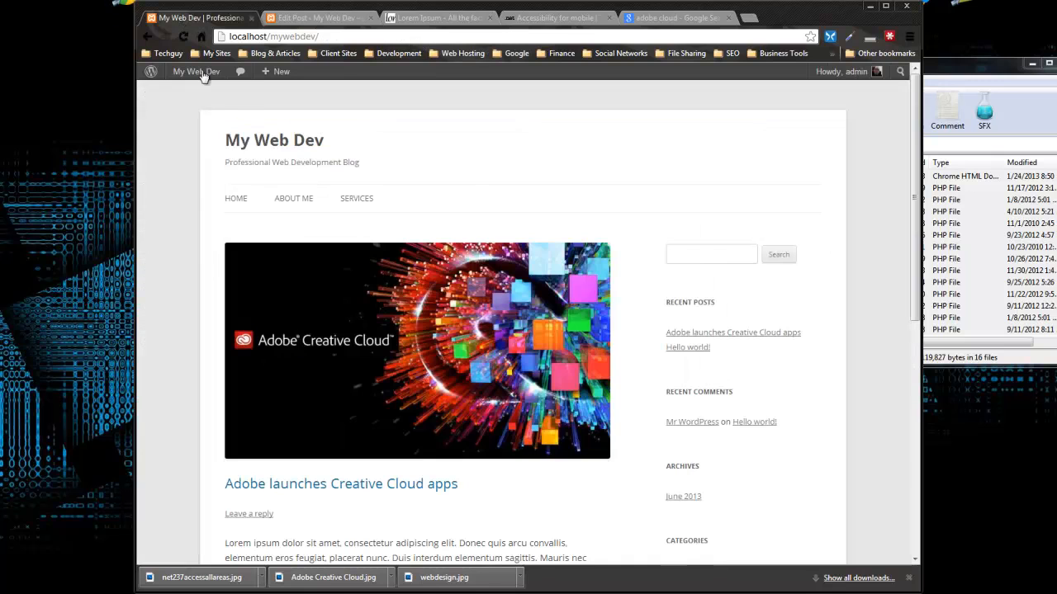
click(203, 75)
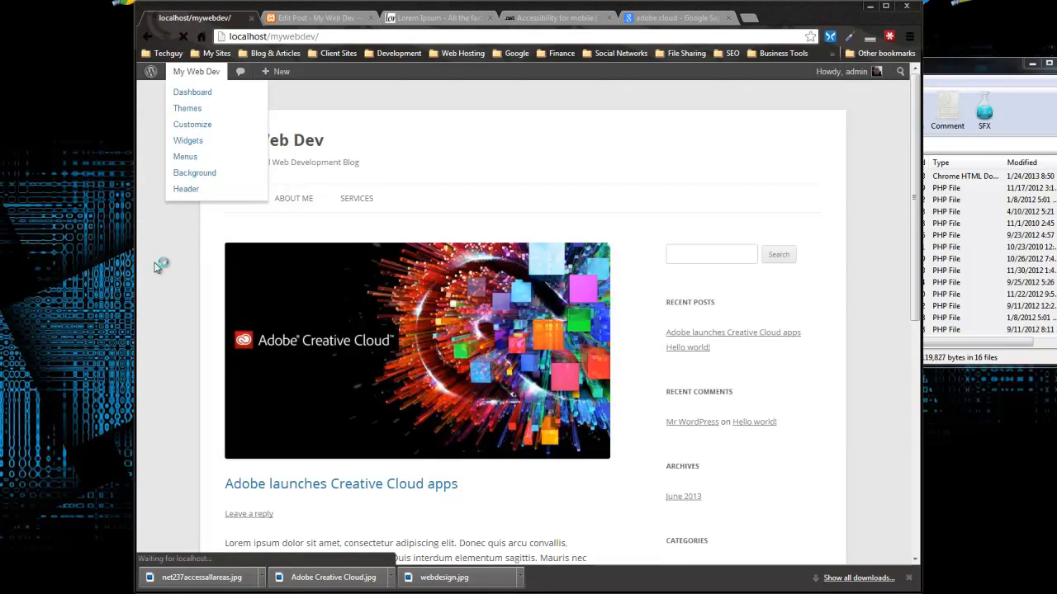
scroll(170, 264, down, 3)
scroll(172, 268, down, 7)
scroll(173, 271, up, 10)
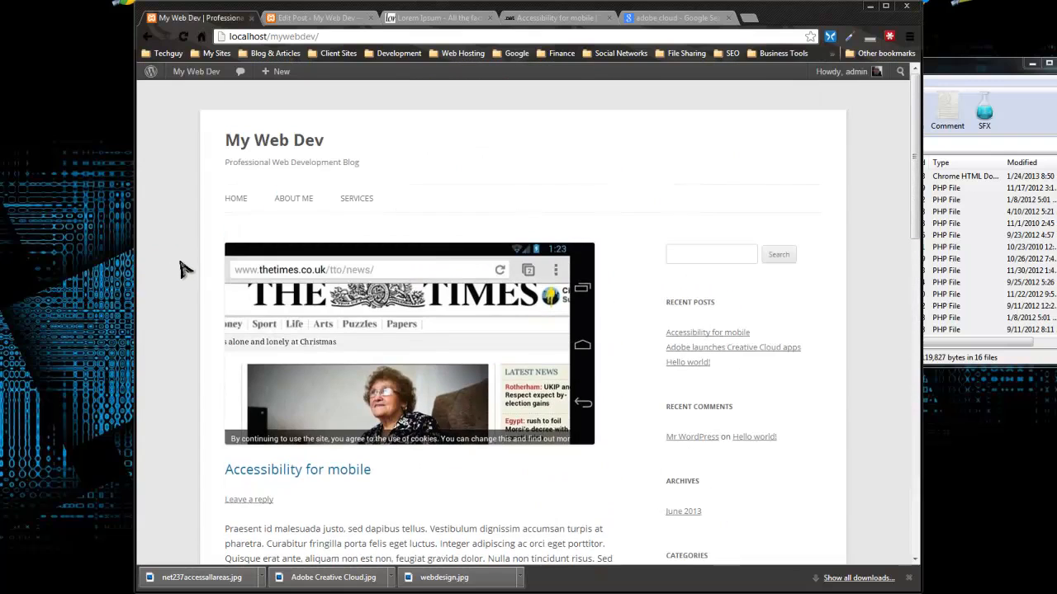
Step: Move the default Hello world! post to the trash from All Posts
click(314, 17)
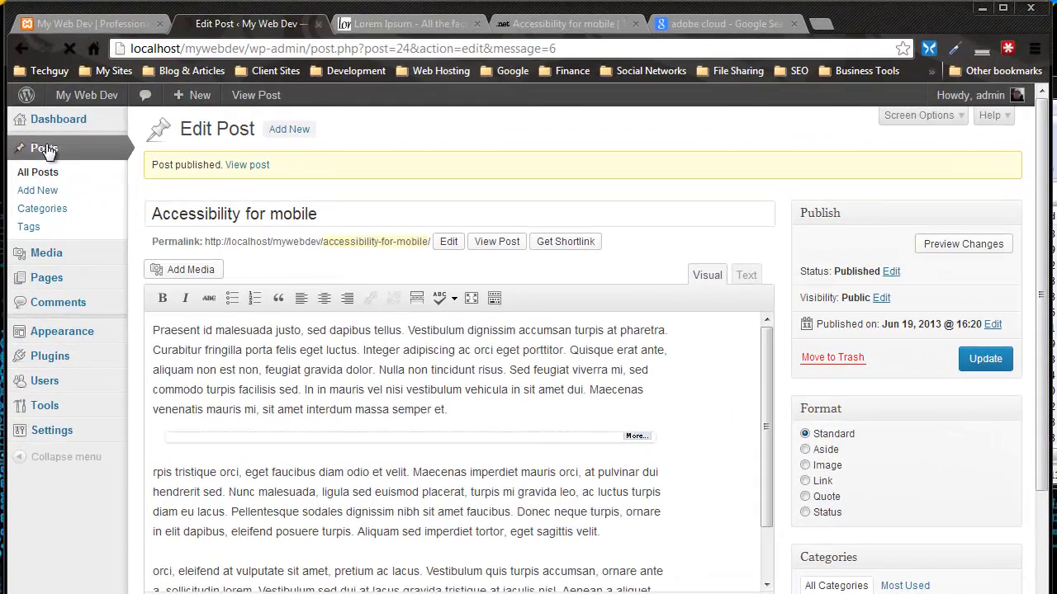
click(155, 132)
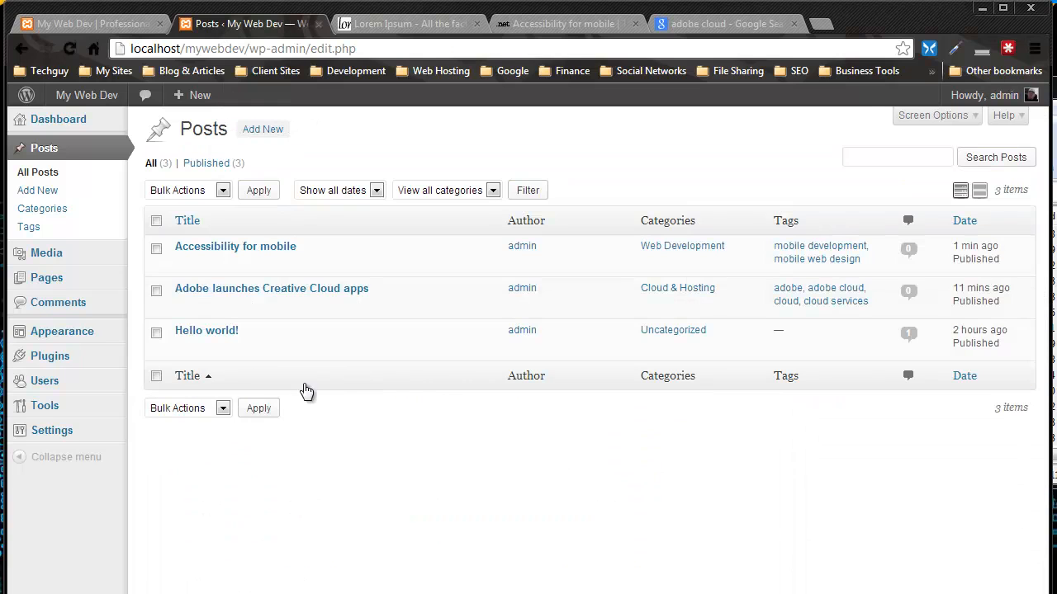
mouse_move(160, 335)
click(265, 350)
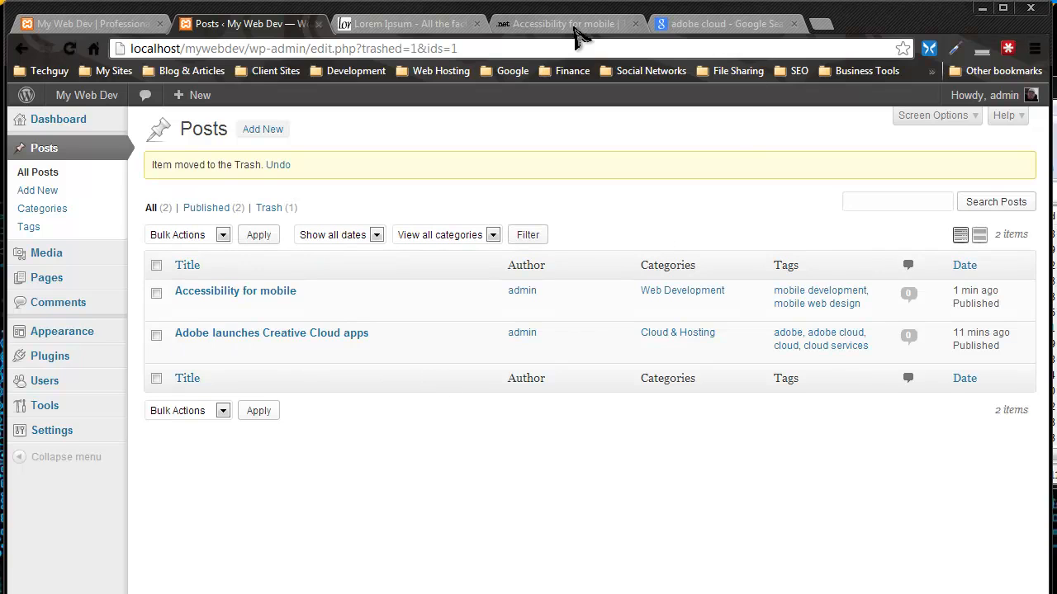
click(403, 27)
Step: Go back from the Accessibility for mobile article to the .net magazine home page
click(547, 24)
right_click(413, 294)
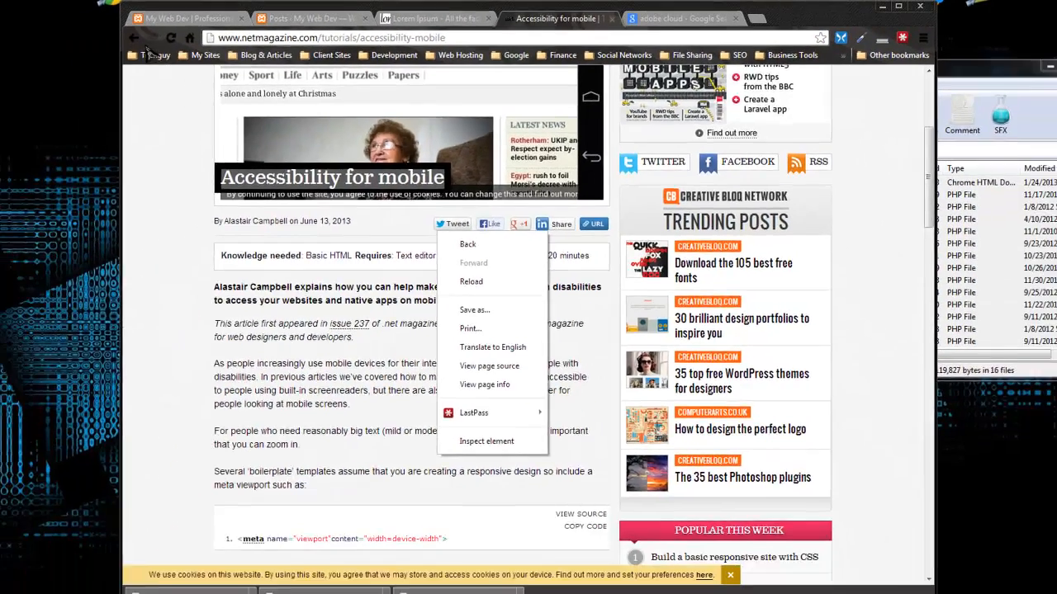
click(22, 48)
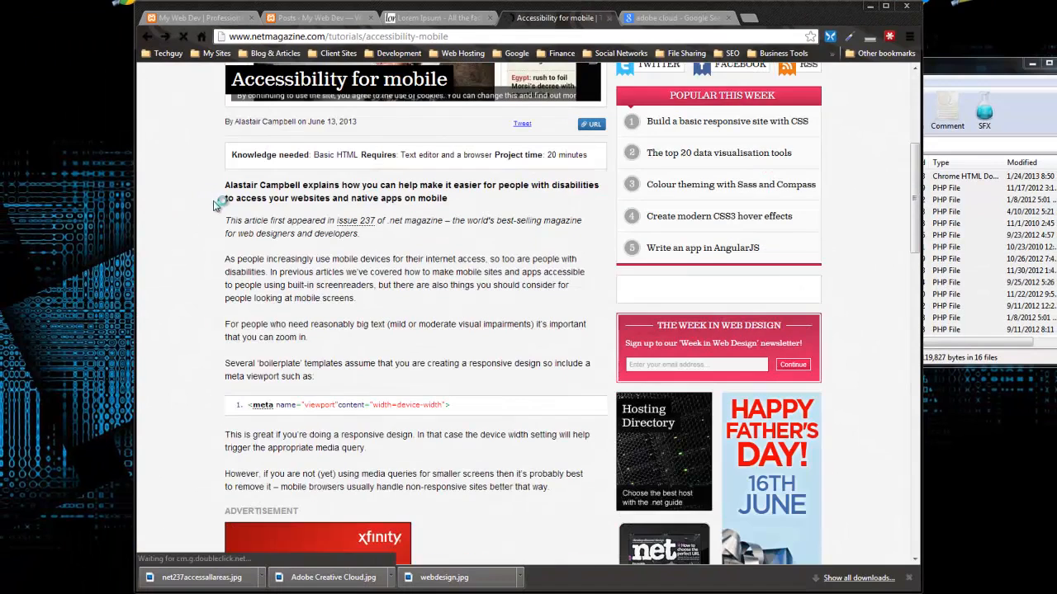
scroll(310, 208, up, 5)
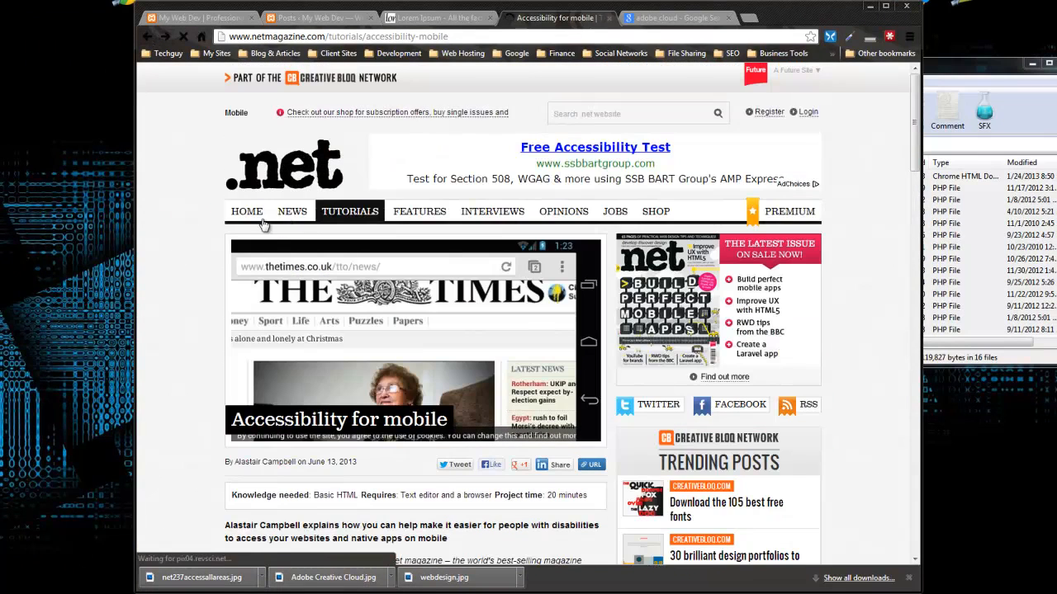
click(248, 213)
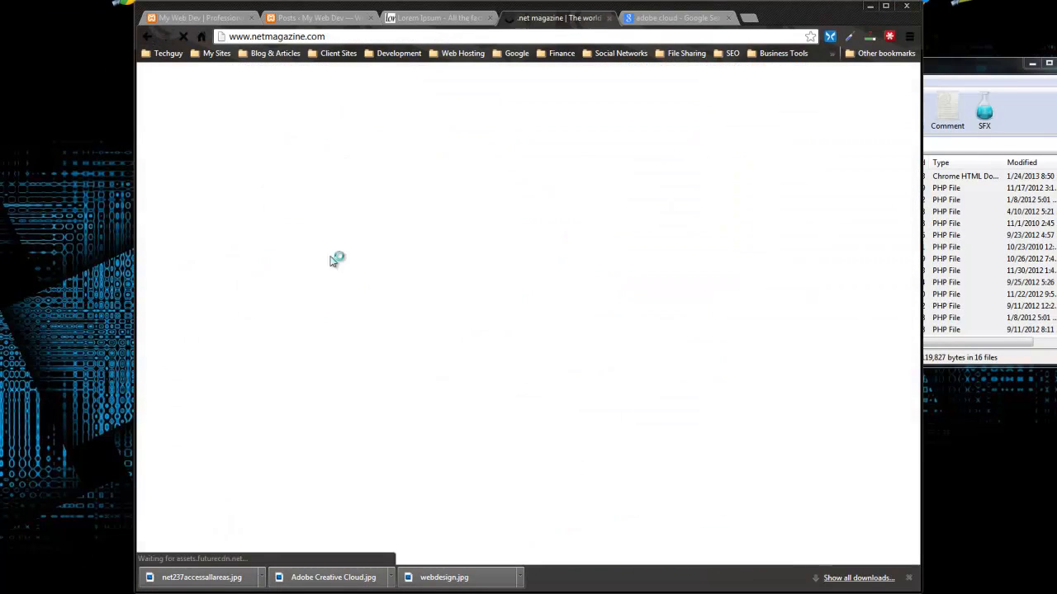
Step: Select the 'Colour theming with Sass and Compass' title in the article list
scroll(764, 223, down, 15)
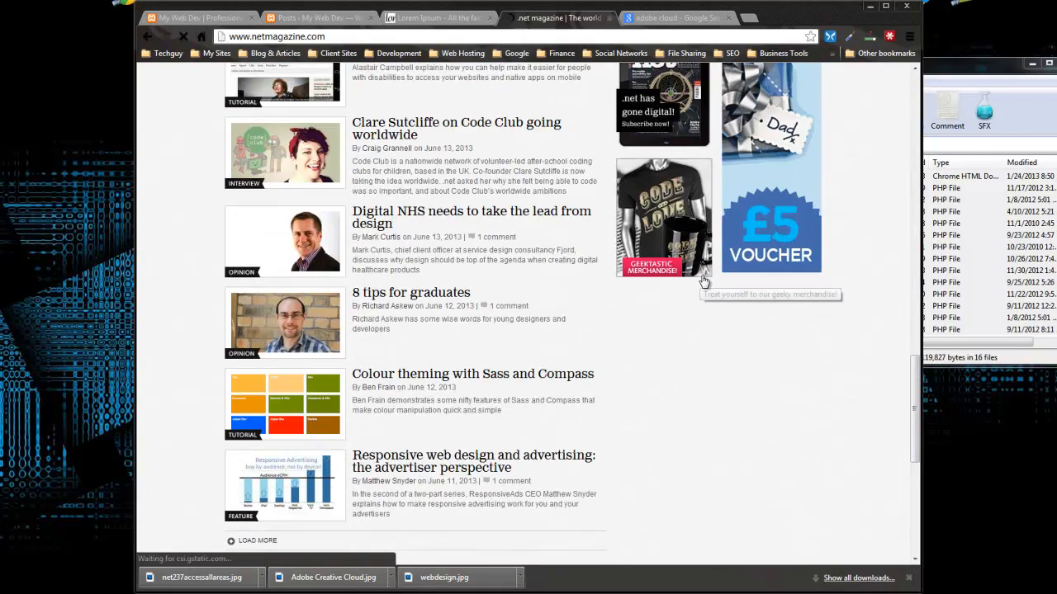
scroll(584, 314, down, 1)
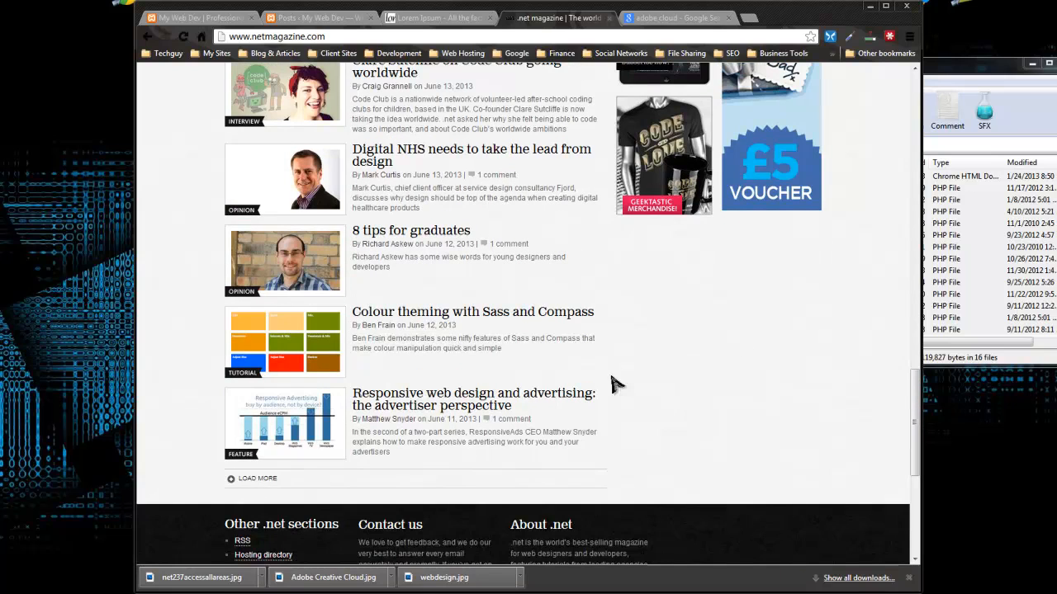
drag(608, 314, 357, 312)
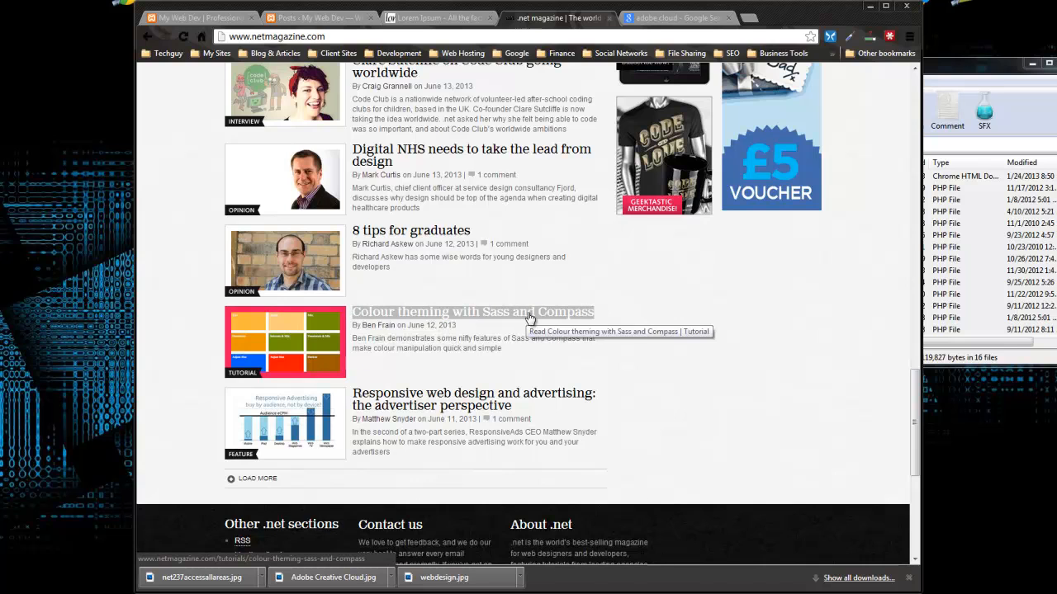
Step: Start a new post titled 'Colour theming with Sass and Compass' in the Graphic Design category
click(204, 18)
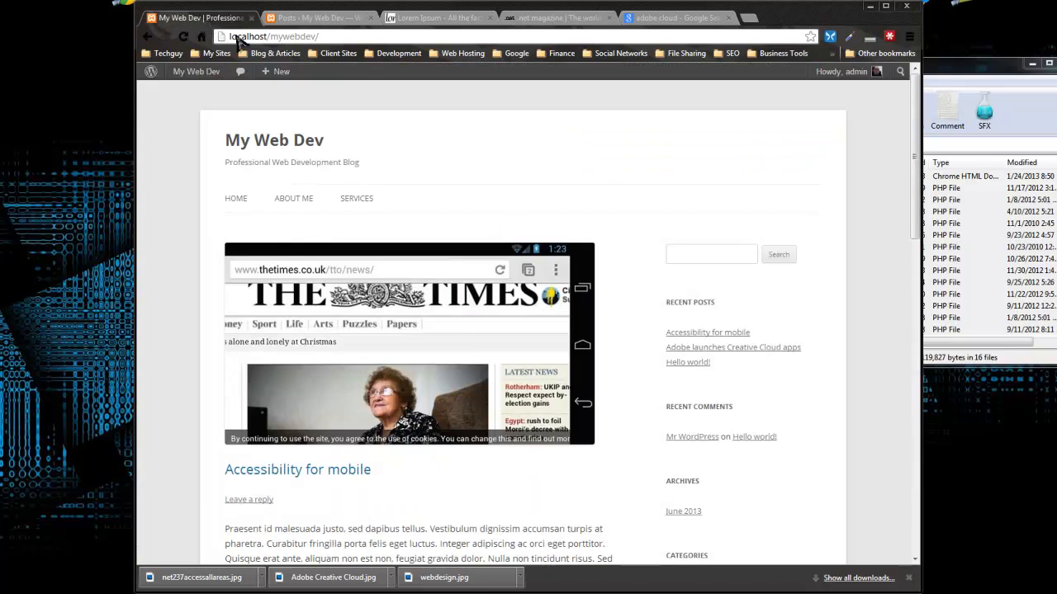
click(308, 18)
click(328, 99)
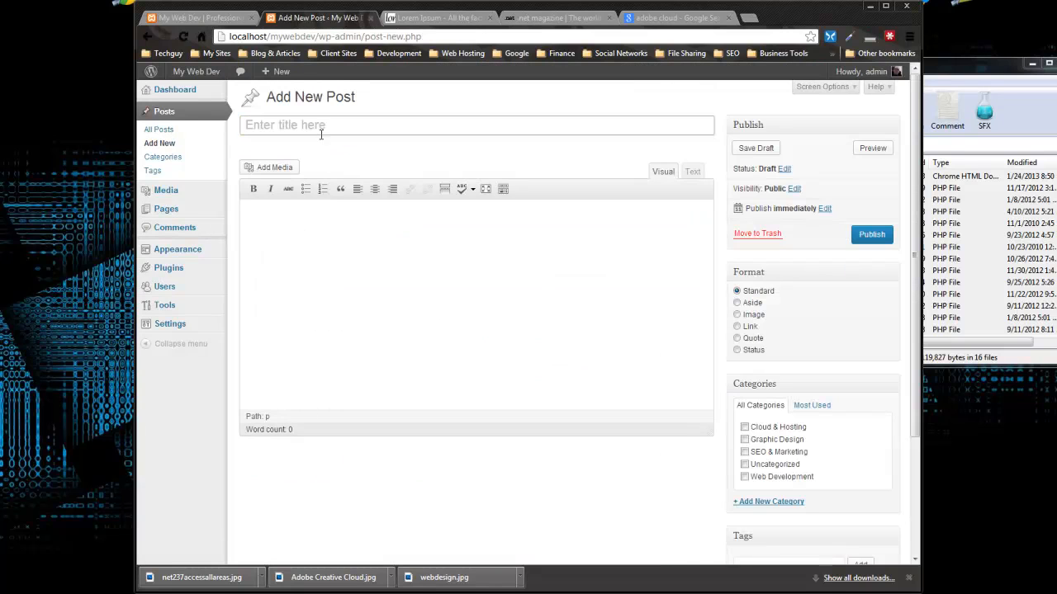
click(319, 130)
key(ctrl+v)
click(745, 439)
Step: Paste three paragraphs of Lorem Ipsum filler into the post body via the Text tab
click(428, 18)
right_click(416, 275)
click(365, 331)
drag(372, 515, 297, 353)
click(216, 18)
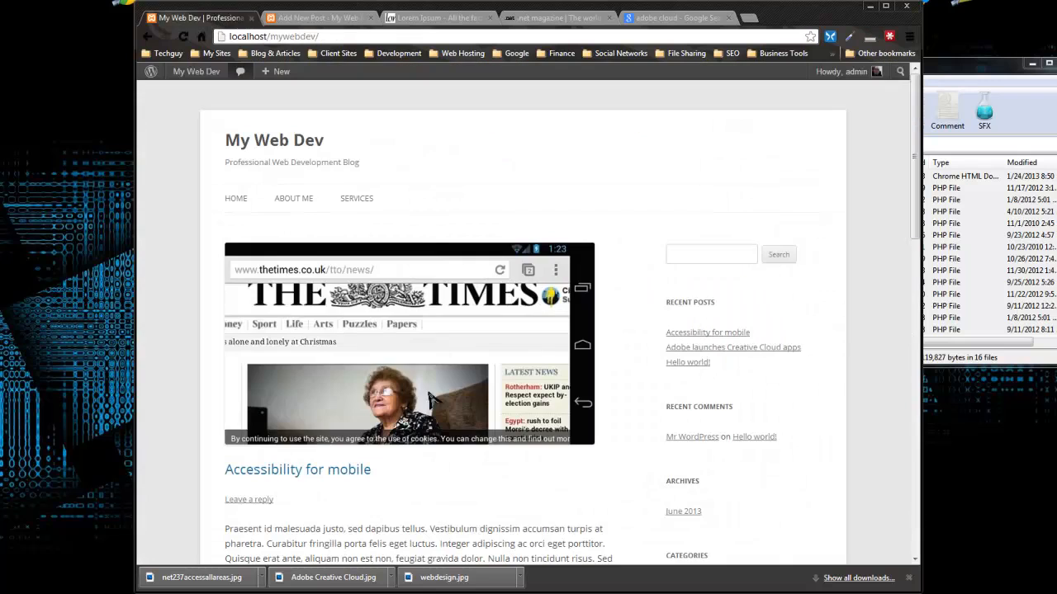
click(297, 18)
click(693, 171)
key(ctrl+v)
click(663, 172)
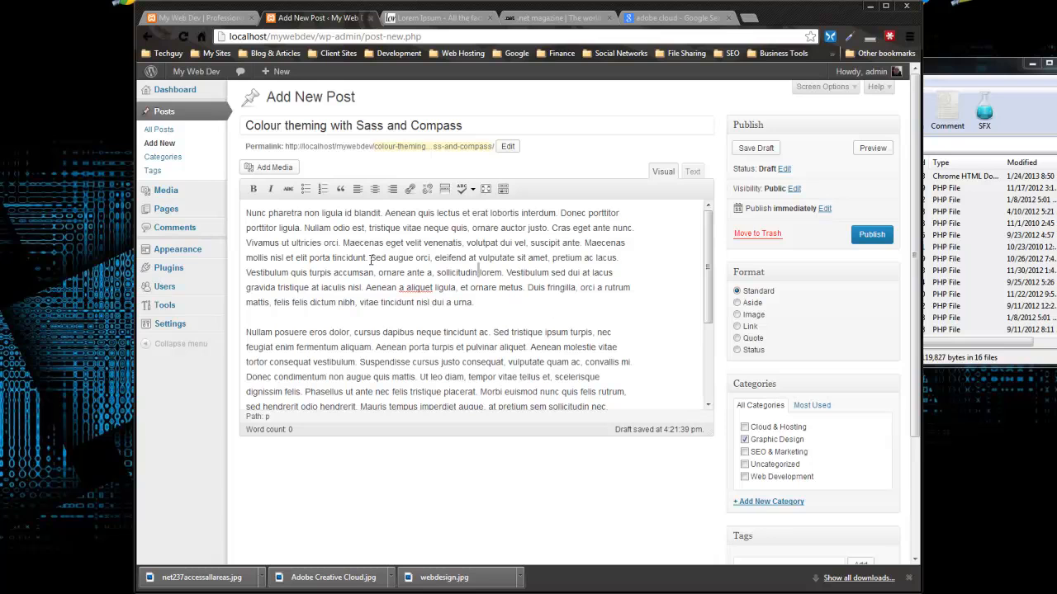
Step: Insert a More break after 'porta tincidunt.' and add the tag 'web design'
click(444, 189)
scroll(667, 353, down, 5)
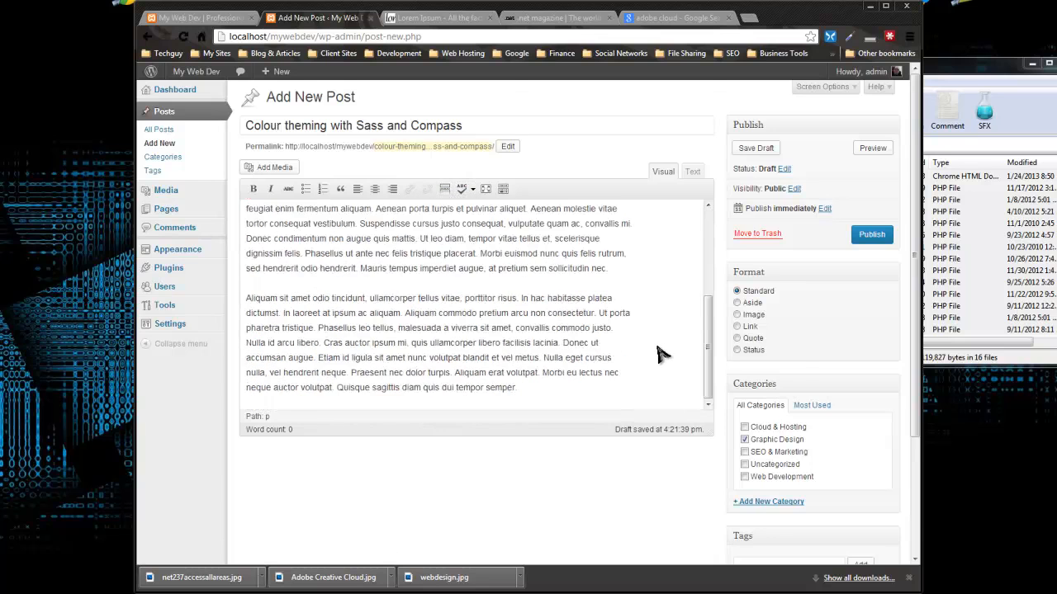
click(762, 405)
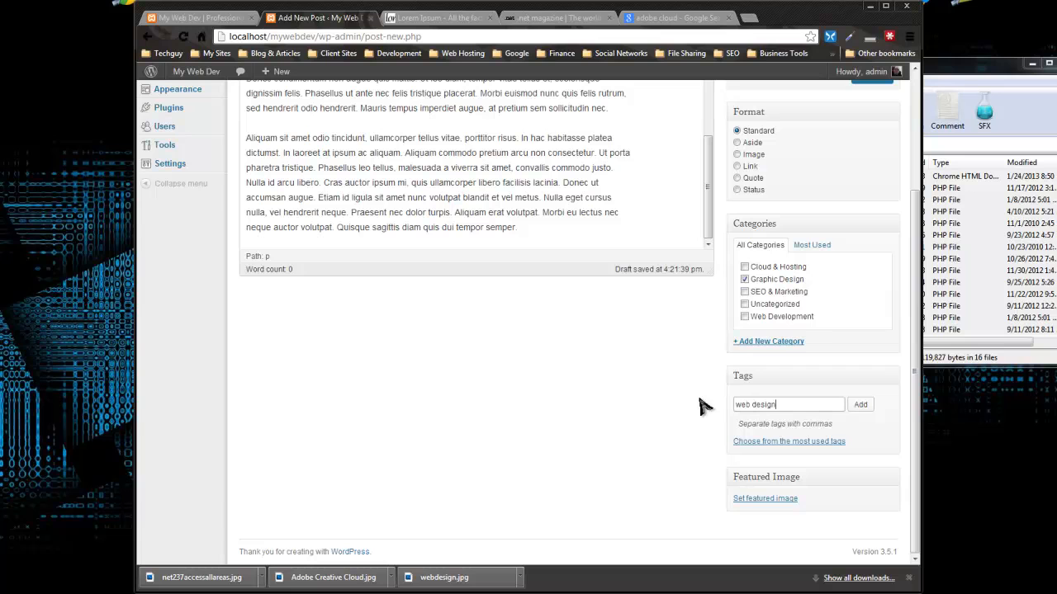
click(859, 407)
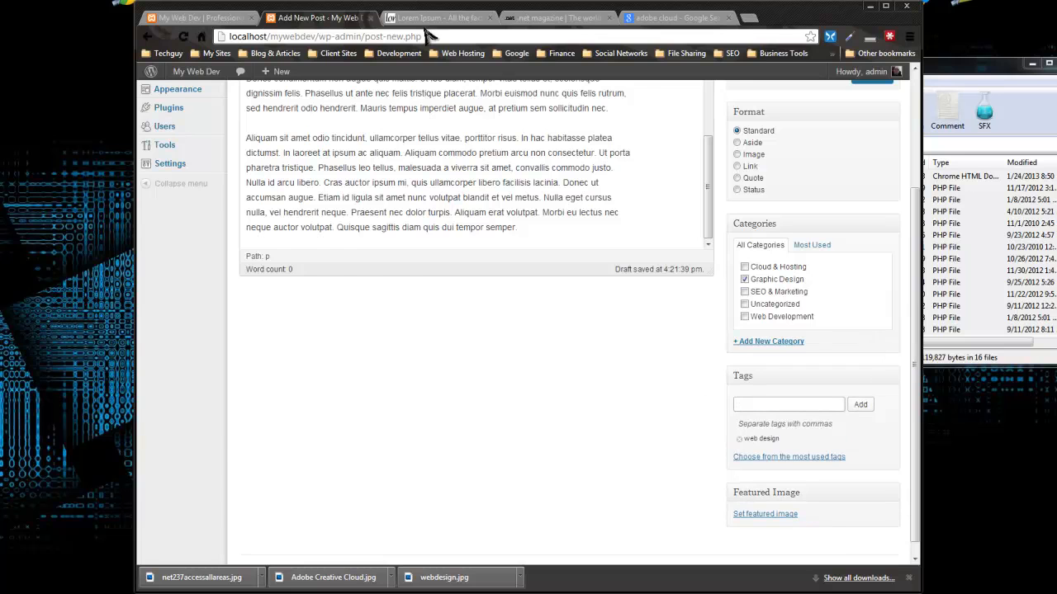
click(533, 18)
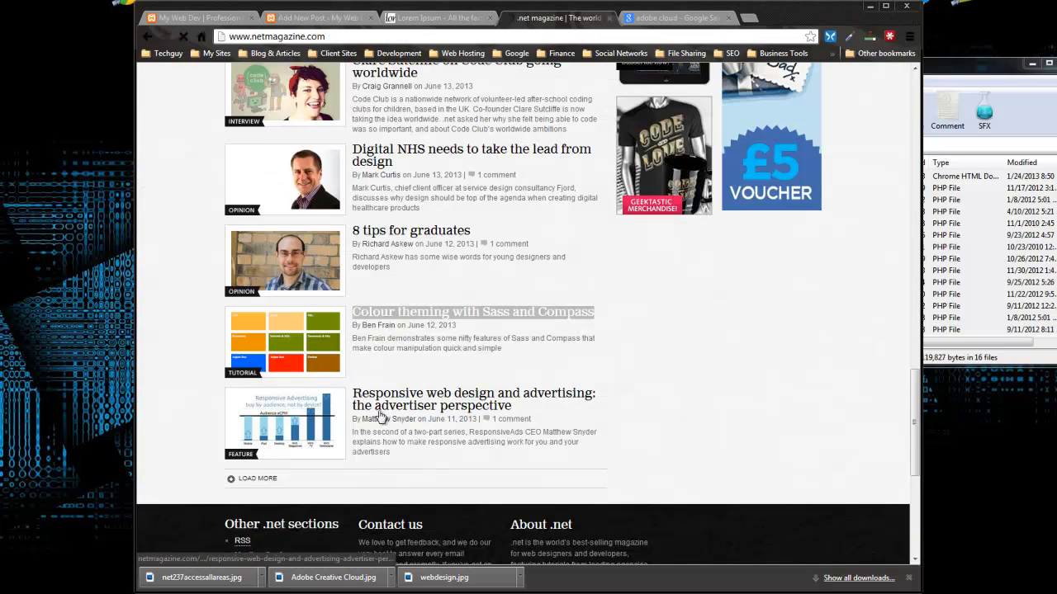
Step: From the Colour theming tutorial, save its header image to disk as main.jpg
click(385, 316)
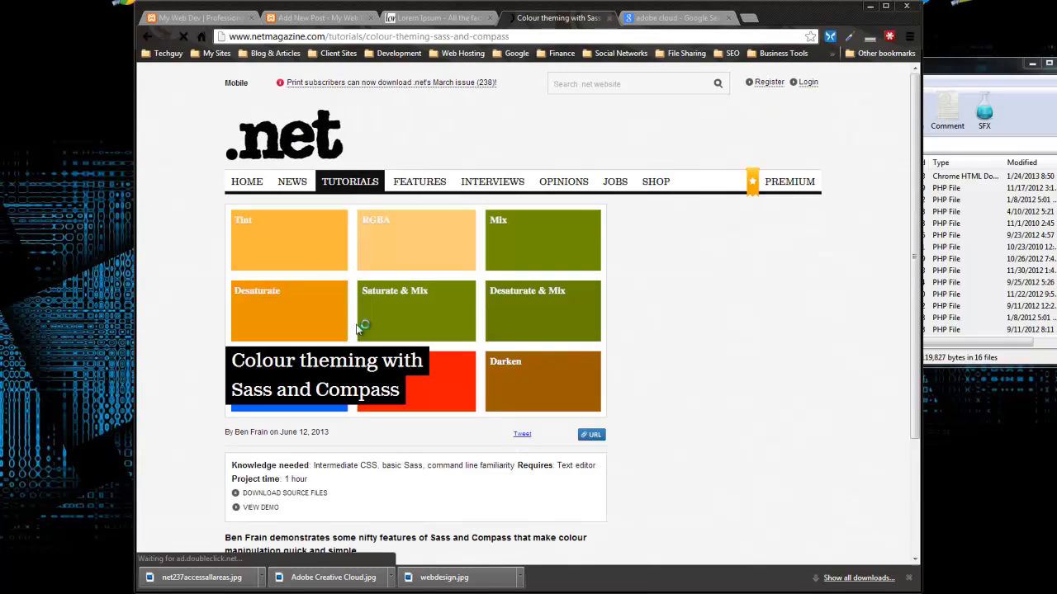
right_click(397, 277)
click(439, 286)
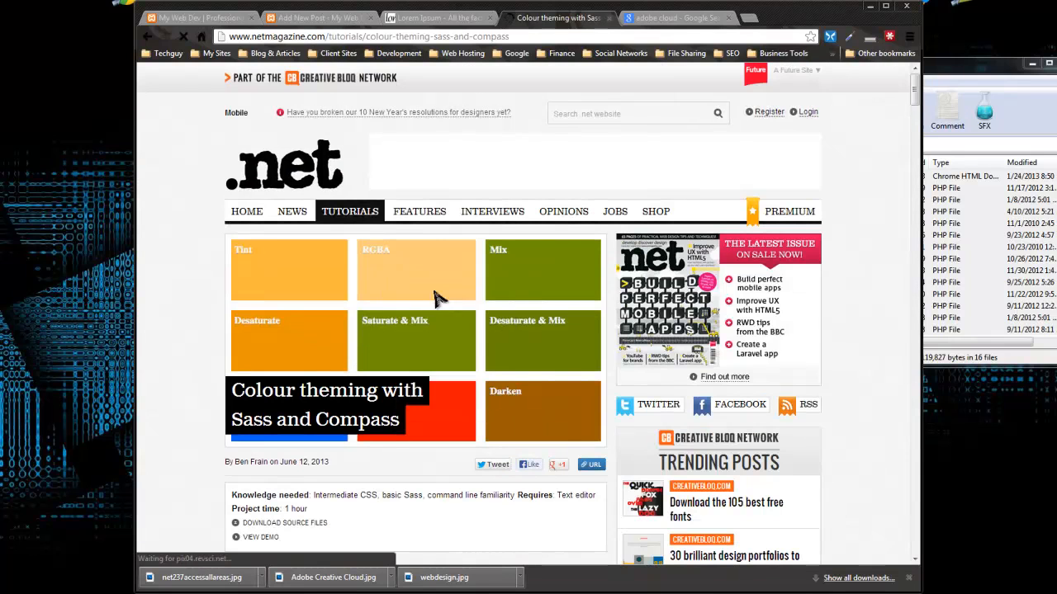
click(732, 480)
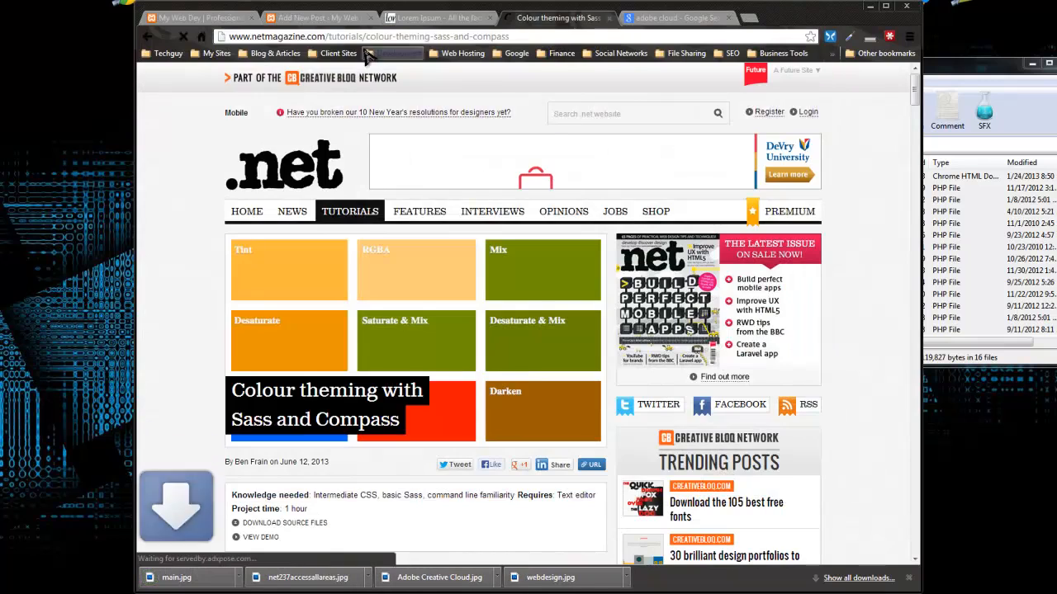
click(312, 18)
Step: Upload main.jpg through Upload Files and set it as the post's featured image
scroll(685, 355, down, 1)
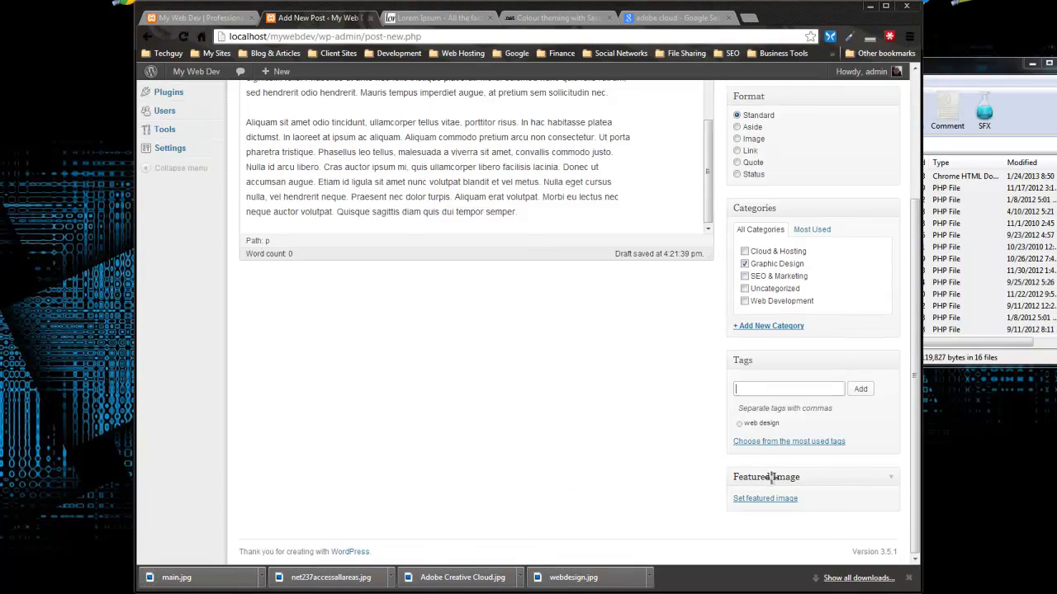
click(755, 502)
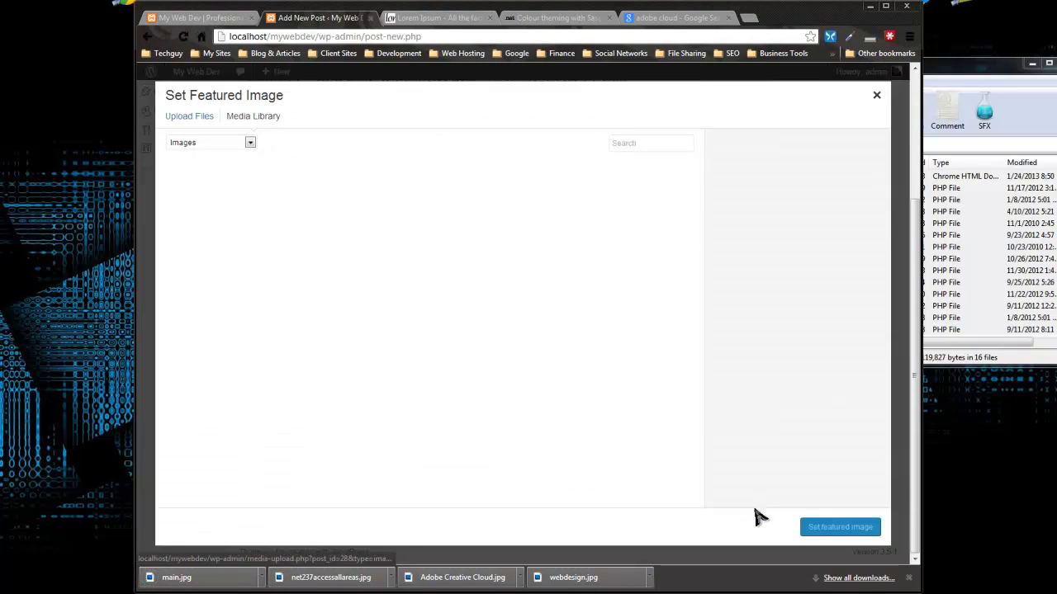
click(199, 118)
click(528, 327)
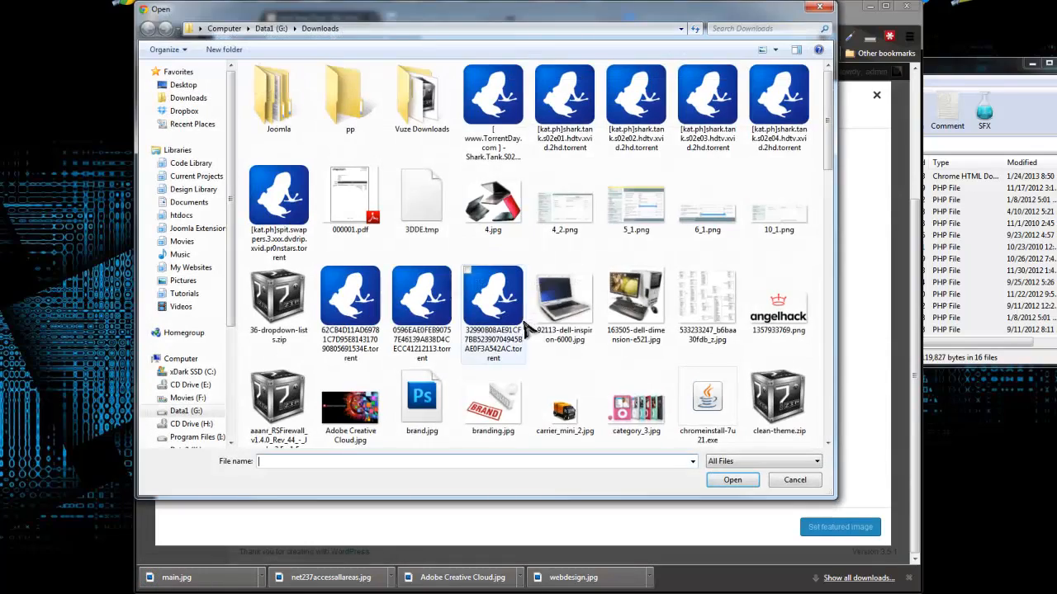
drag(830, 149, 837, 382)
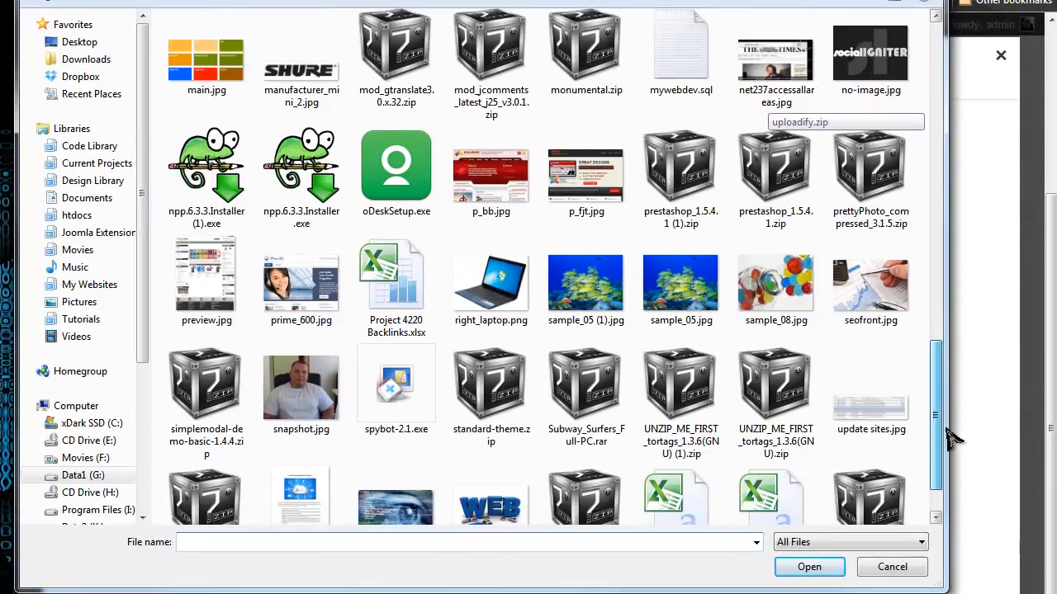
drag(947, 431, 950, 374)
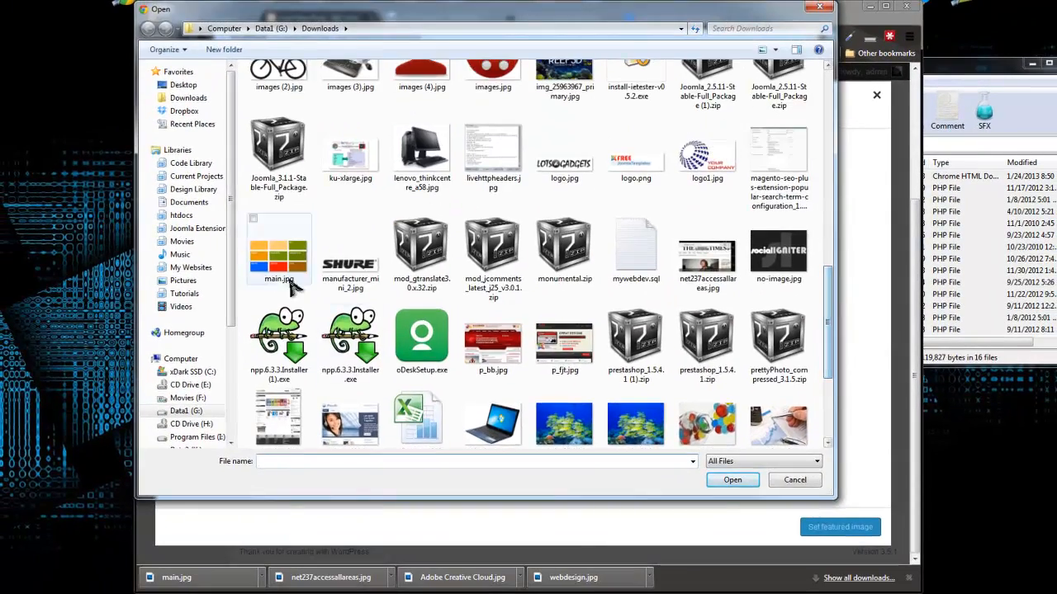
double_click(292, 281)
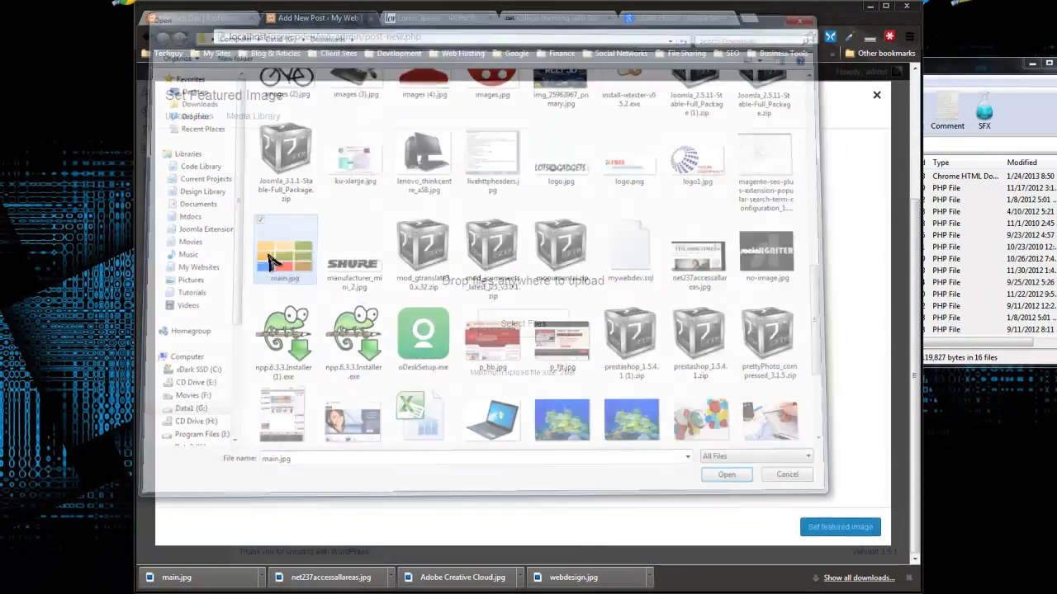
click(830, 531)
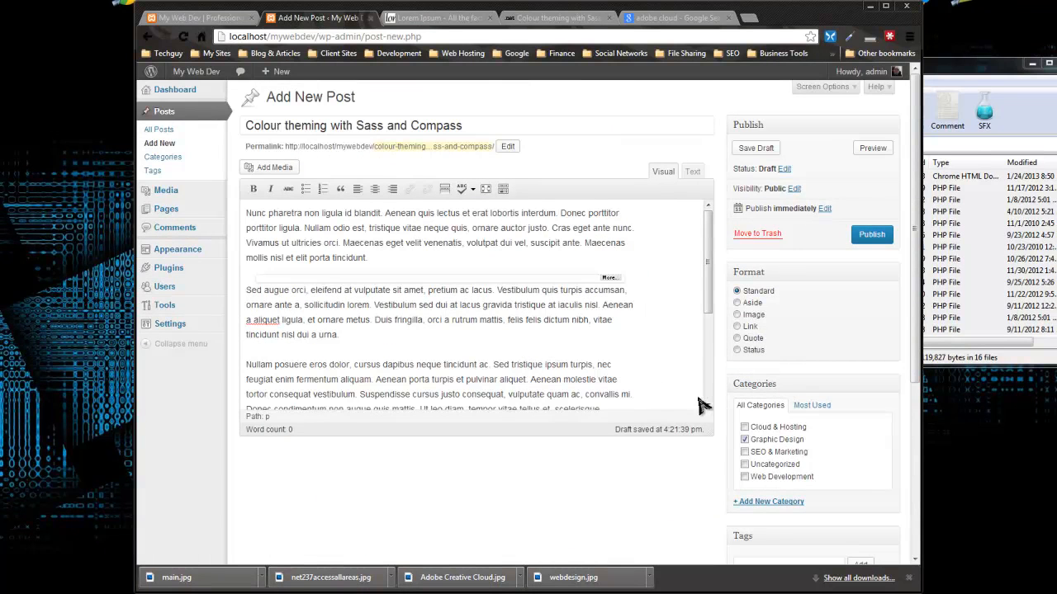
Step: Publish the Colour theming post and view it leading the My Web Dev homepage
click(868, 236)
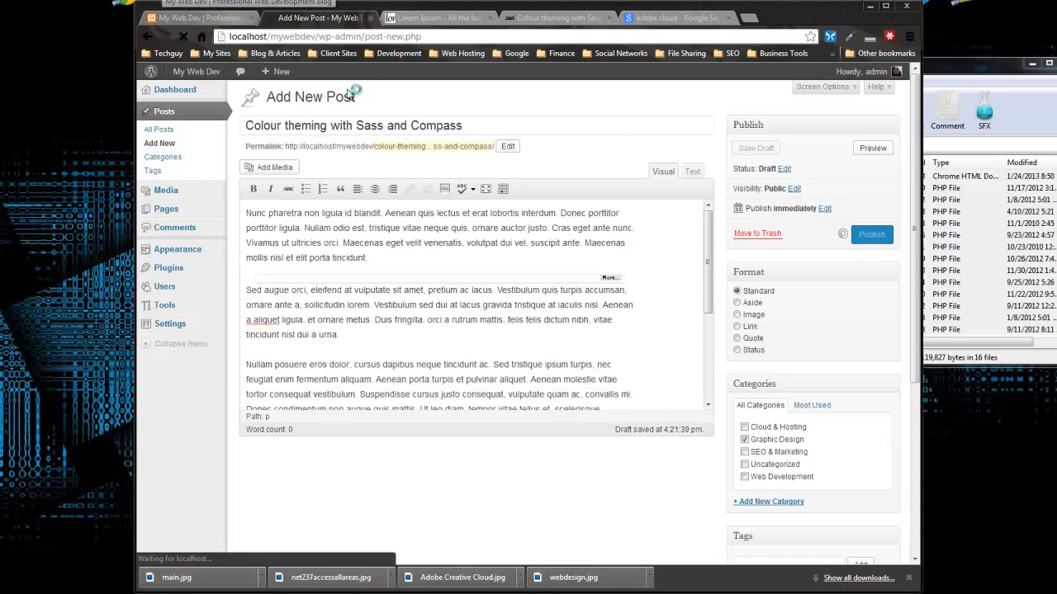
click(197, 17)
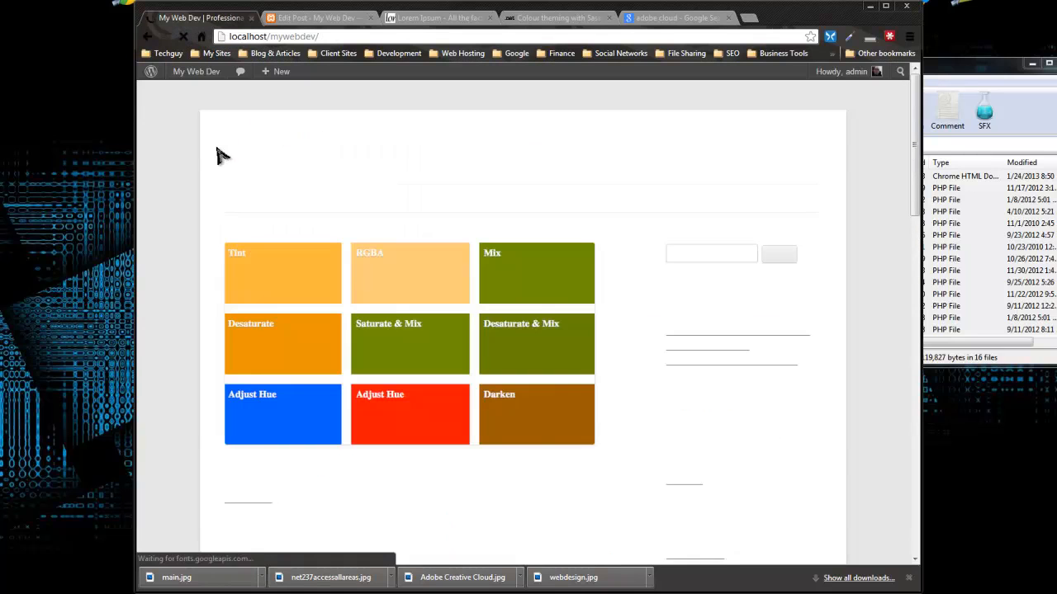
Step: Scroll through the My Web Dev homepage to review its three listed posts
scroll(264, 230, down, 10)
scroll(264, 236, up, 2)
scroll(264, 236, up, 8)
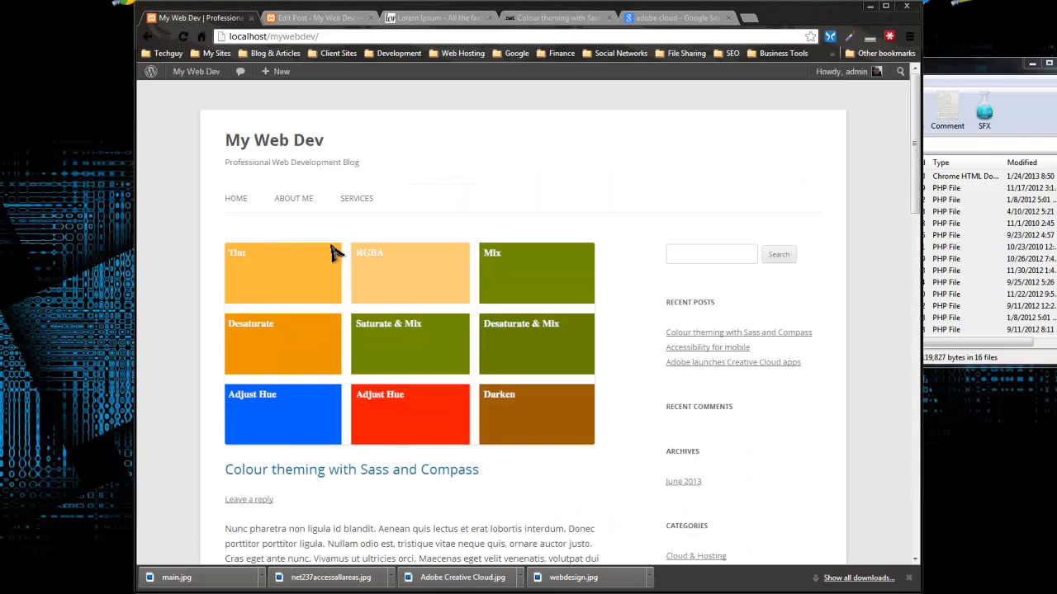
scroll(479, 276, down, 5)
scroll(477, 273, up, 5)
scroll(314, 322, down, 2)
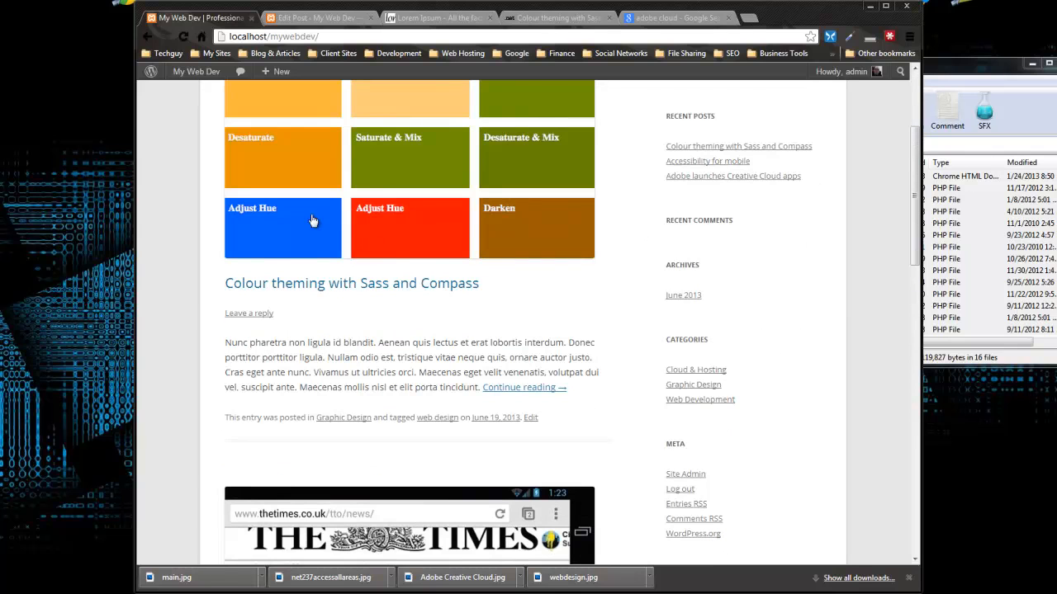
scroll(313, 223, down, 1)
scroll(541, 421, up, 2)
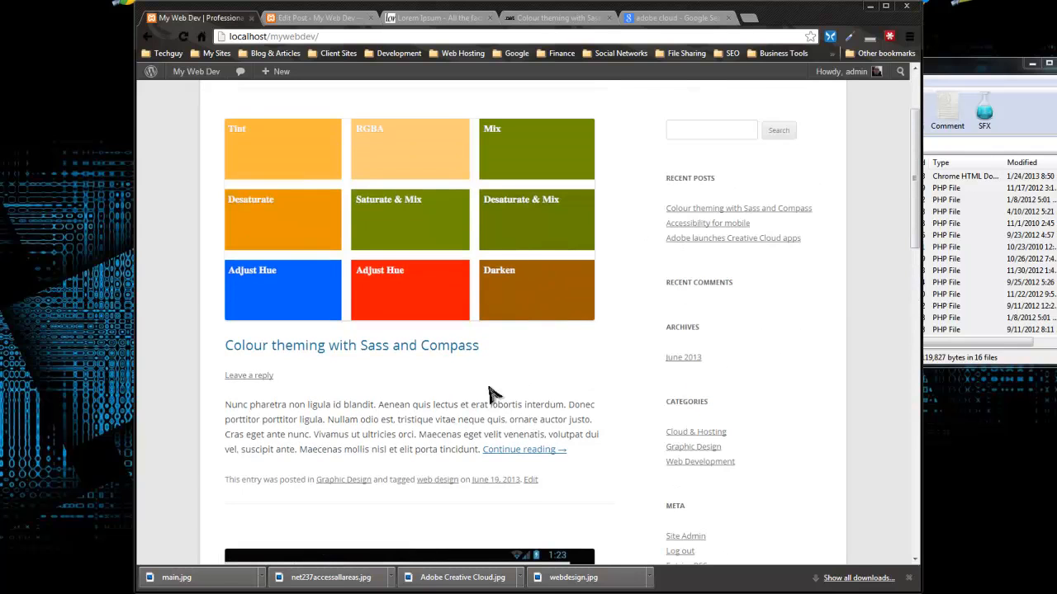
scroll(489, 394, down, 3)
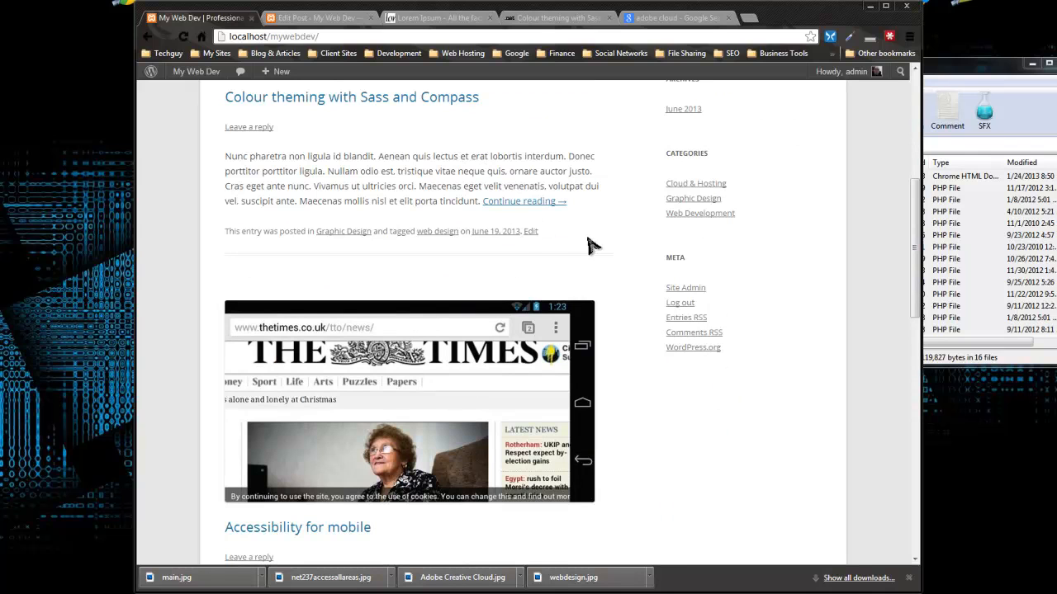
scroll(565, 233, down, 2)
scroll(462, 239, up, 7)
scroll(420, 248, down, 2)
scroll(479, 250, up, 2)
scroll(751, 285, down, 2)
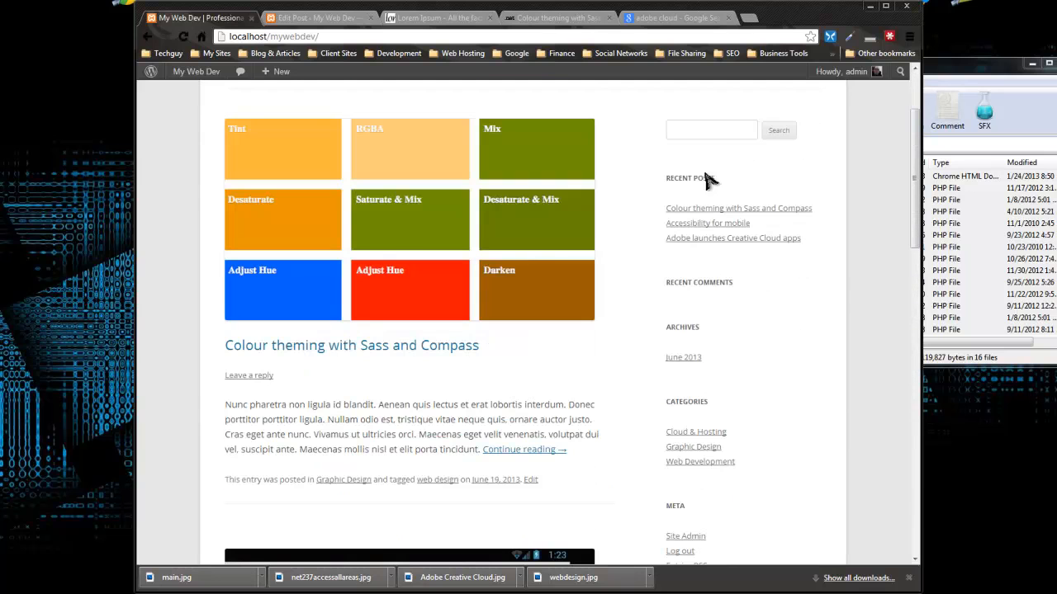
scroll(636, 308, down, 4)
scroll(651, 288, up, 2)
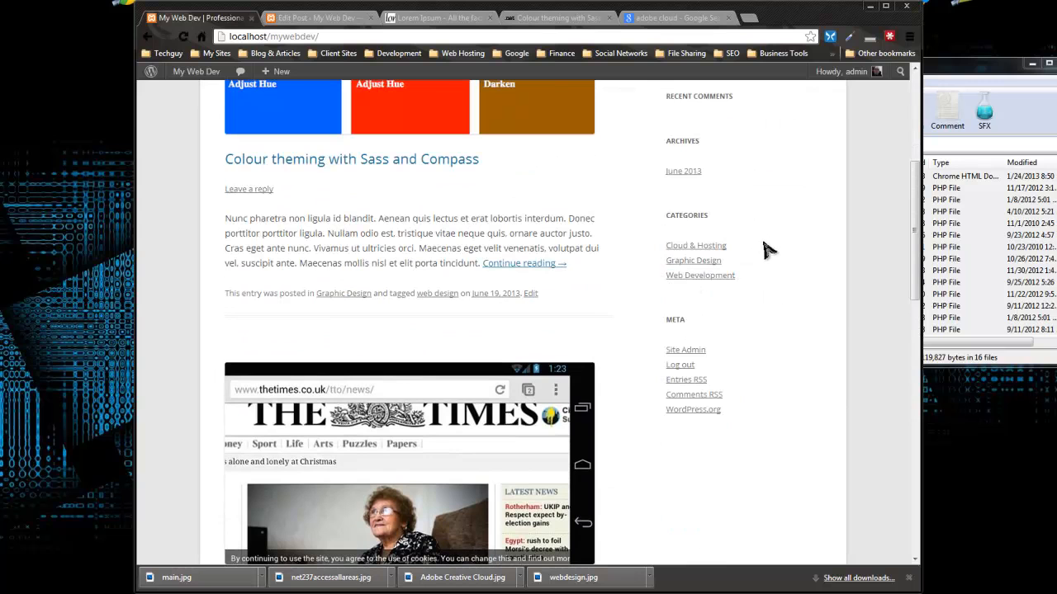
scroll(656, 257, down, 10)
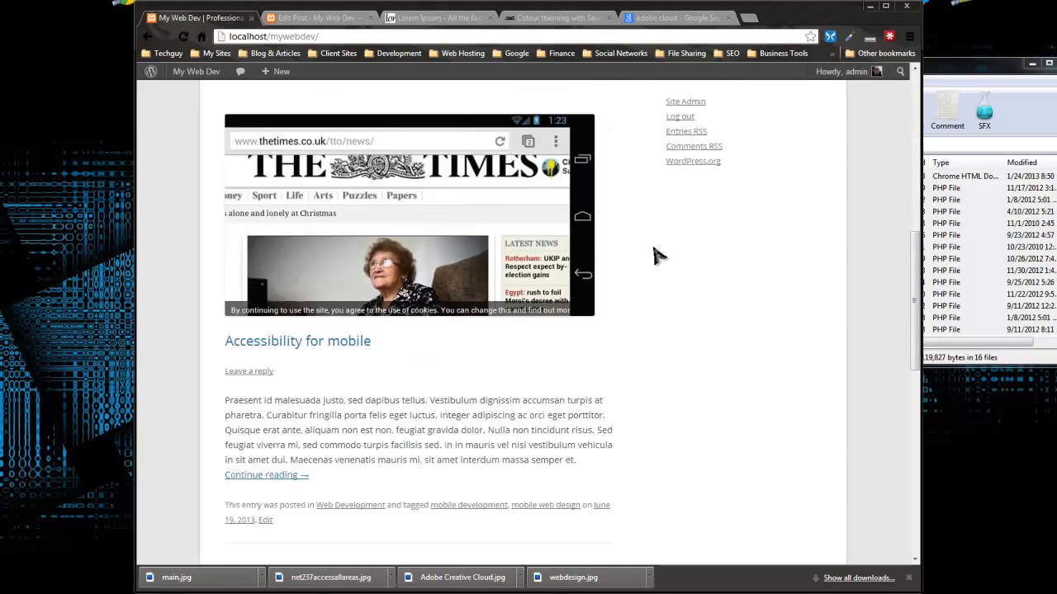
scroll(655, 258, up, 8)
scroll(656, 262, up, 5)
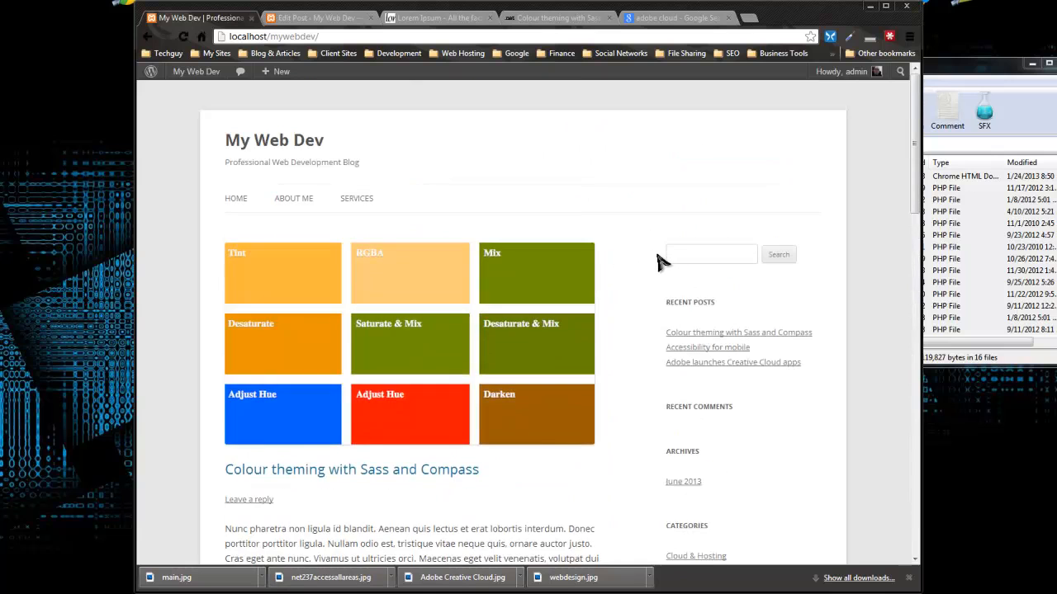
scroll(682, 275, down, 5)
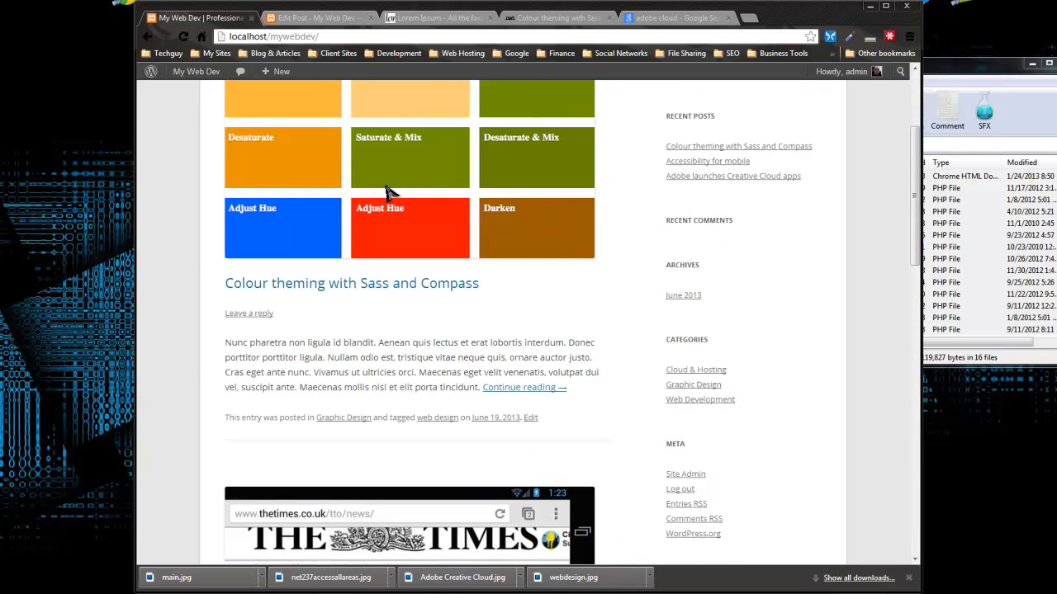
Step: Open the Colour theming with Sass and Compass post from the homepage
click(358, 285)
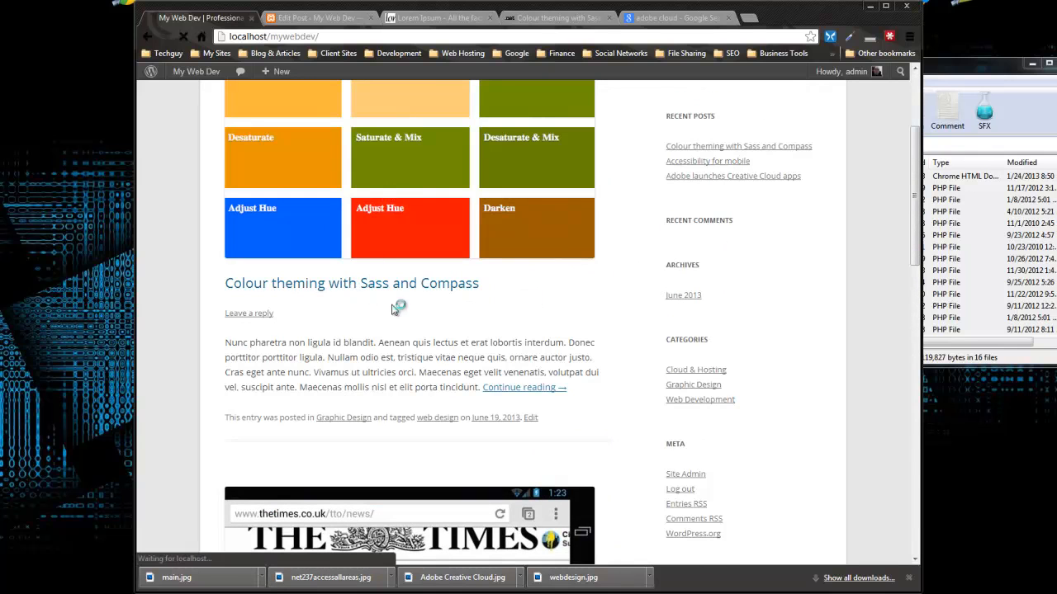
scroll(417, 317, down, 10)
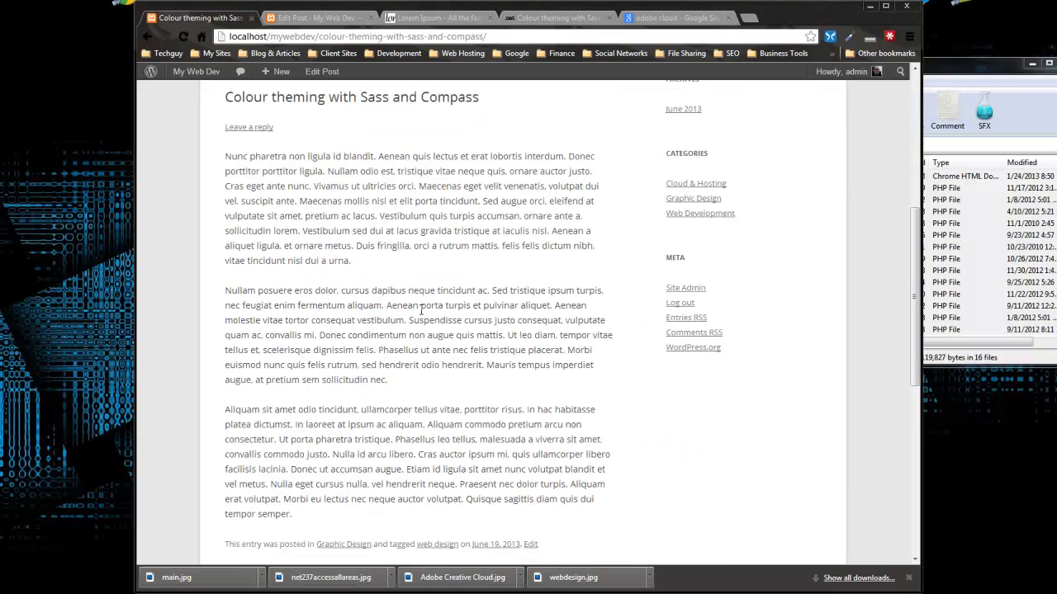
scroll(360, 295, up, 3)
scroll(362, 298, down, 2)
scroll(368, 300, up, 6)
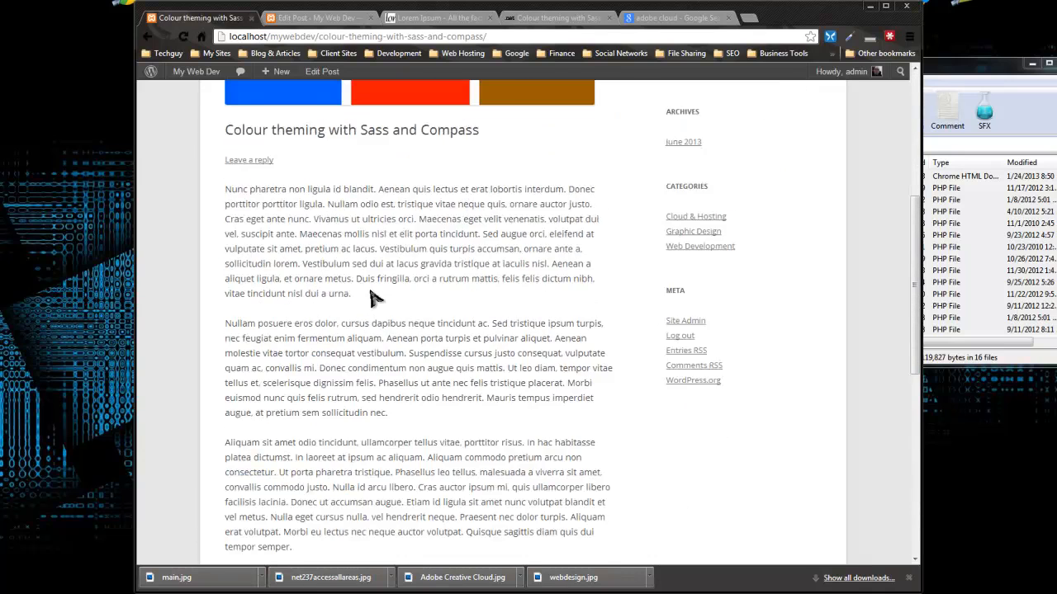
Step: Log out of the admin account from the Howdy, admin menu
click(303, 17)
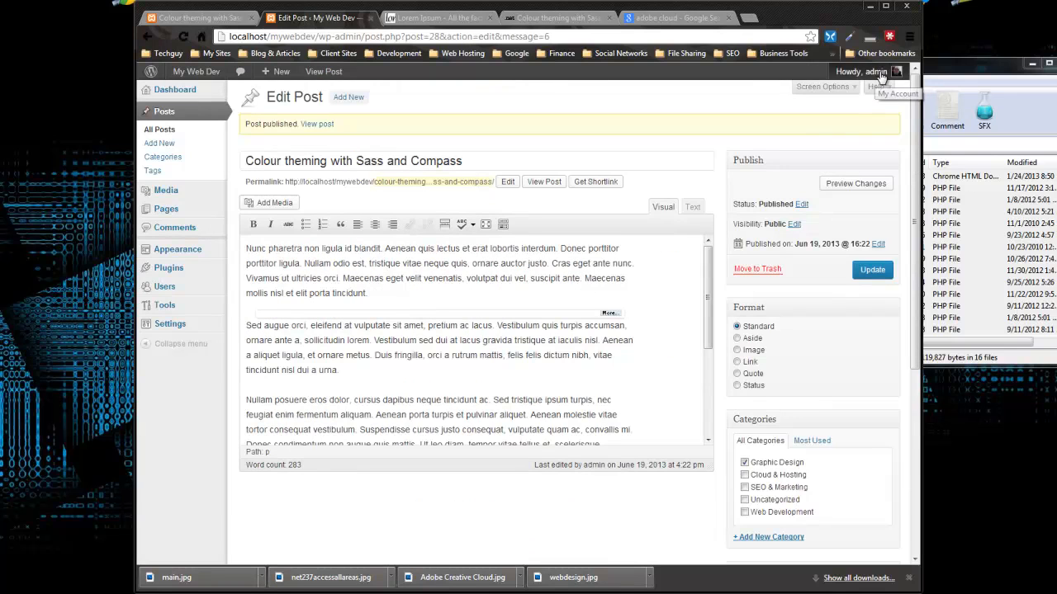
mouse_move(863, 72)
click(815, 135)
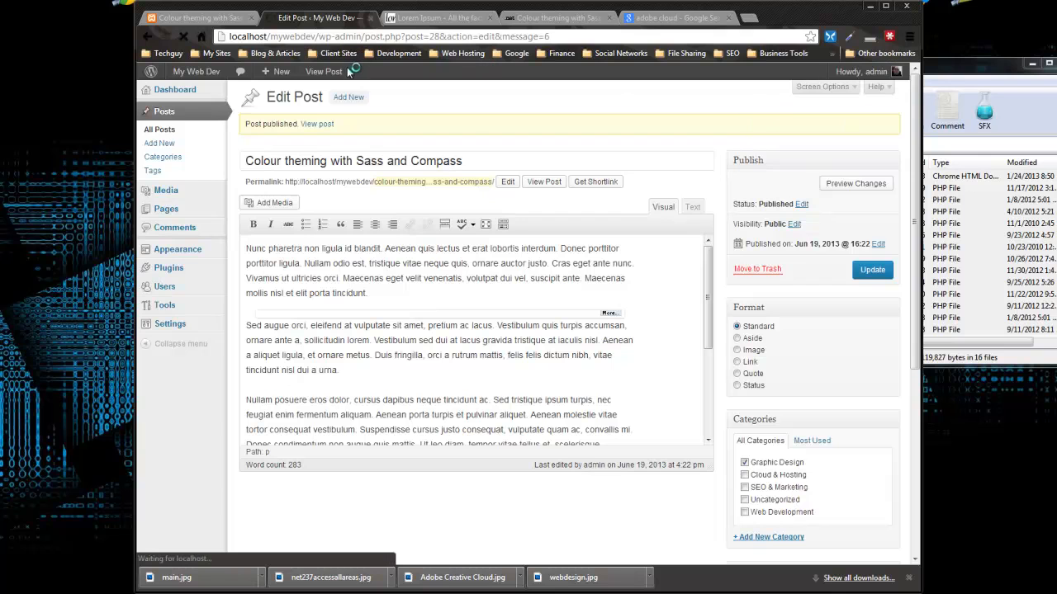
Step: Reload the post as a logged-out visitor and scroll to the Leave a Reply form
click(186, 18)
click(183, 36)
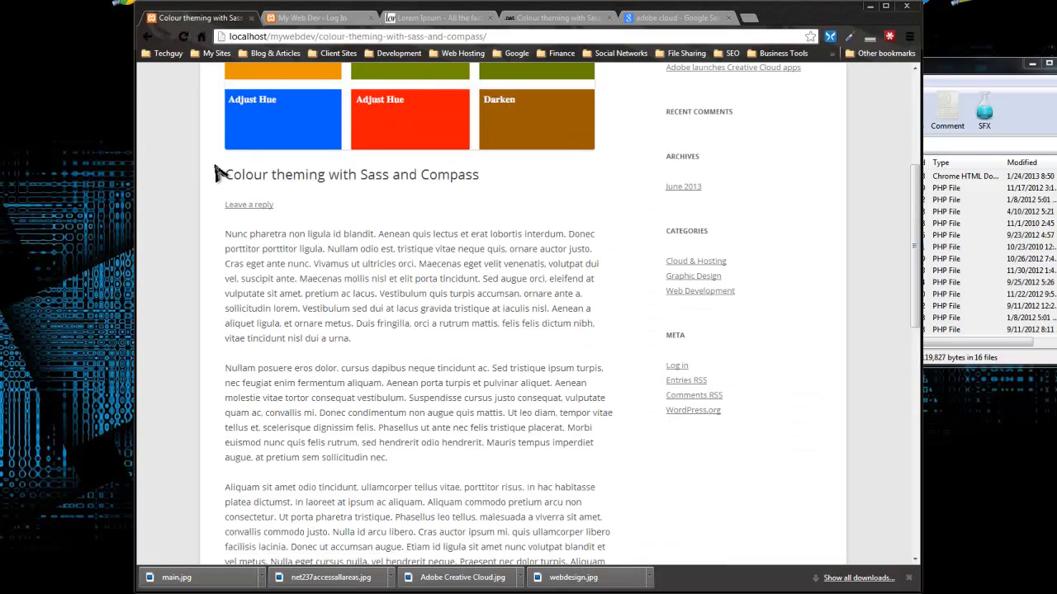
scroll(214, 178, up, 1)
scroll(240, 227, up, 3)
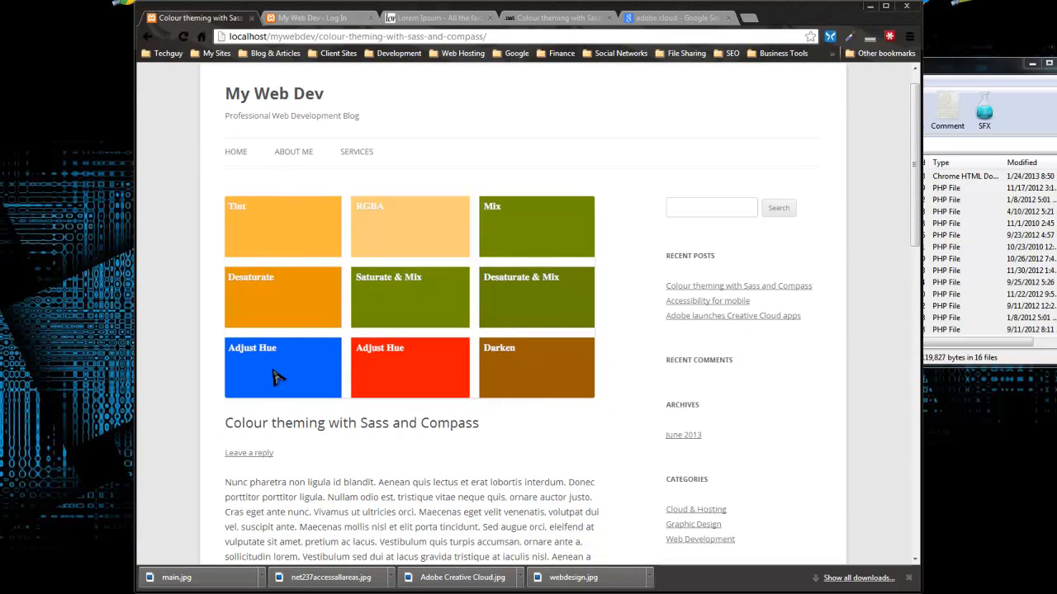
scroll(281, 448, down, 12)
scroll(239, 371, up, 6)
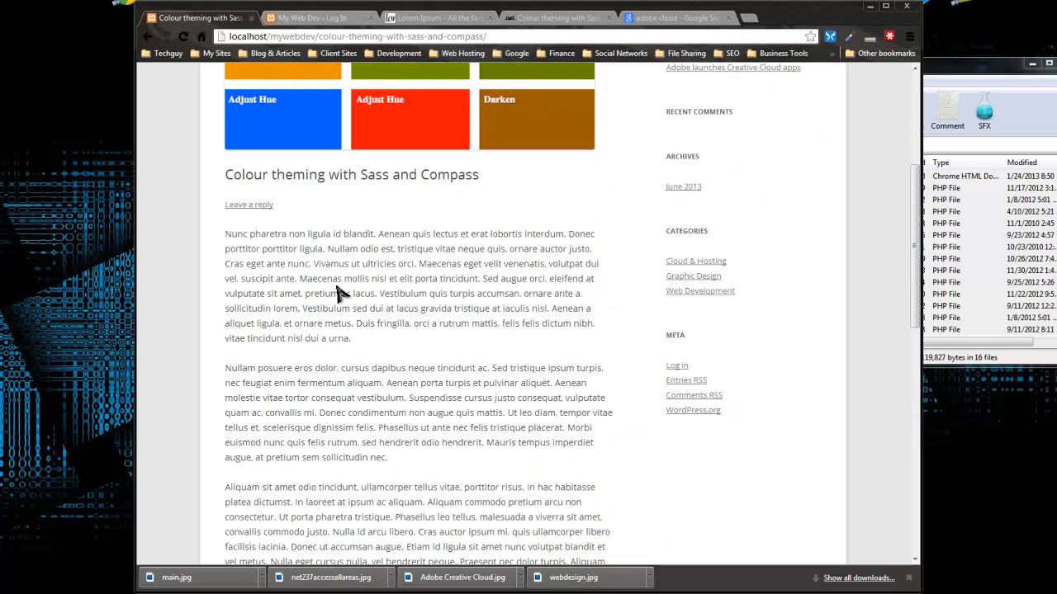
scroll(390, 276, down, 6)
scroll(405, 289, down, 4)
scroll(355, 239, up, 2)
Step: Enter the commenter's name and e-mail address, leaving Website blank
click(271, 263)
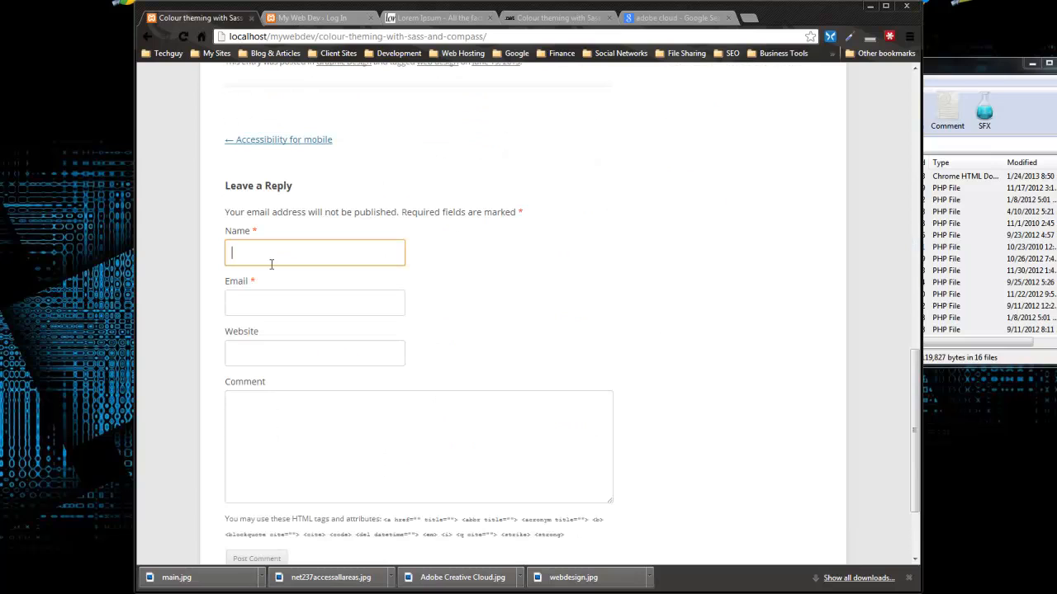
key(Tab)
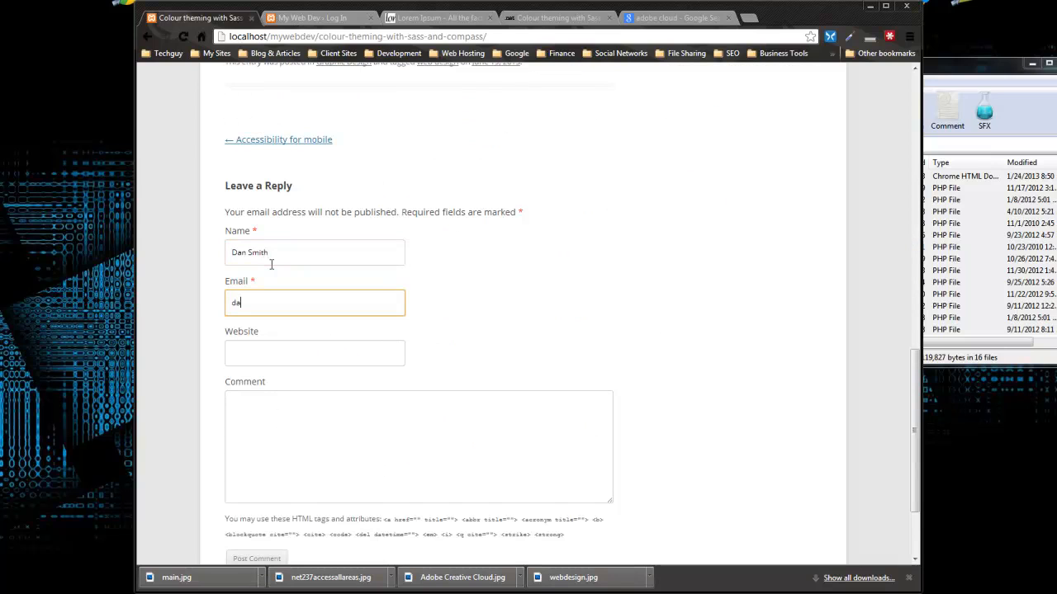
key(Tab)
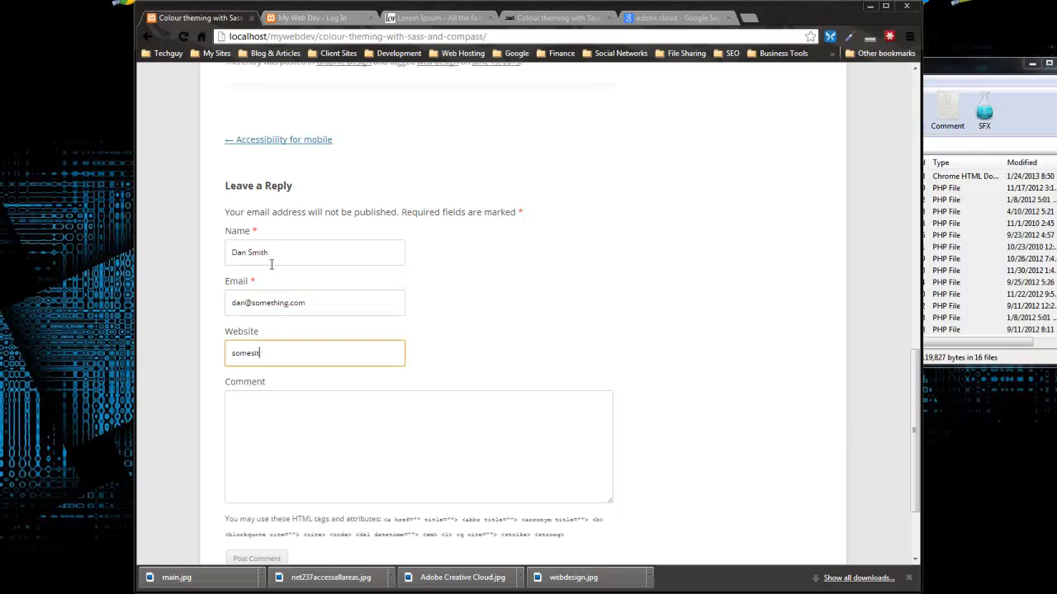
key(Tab)
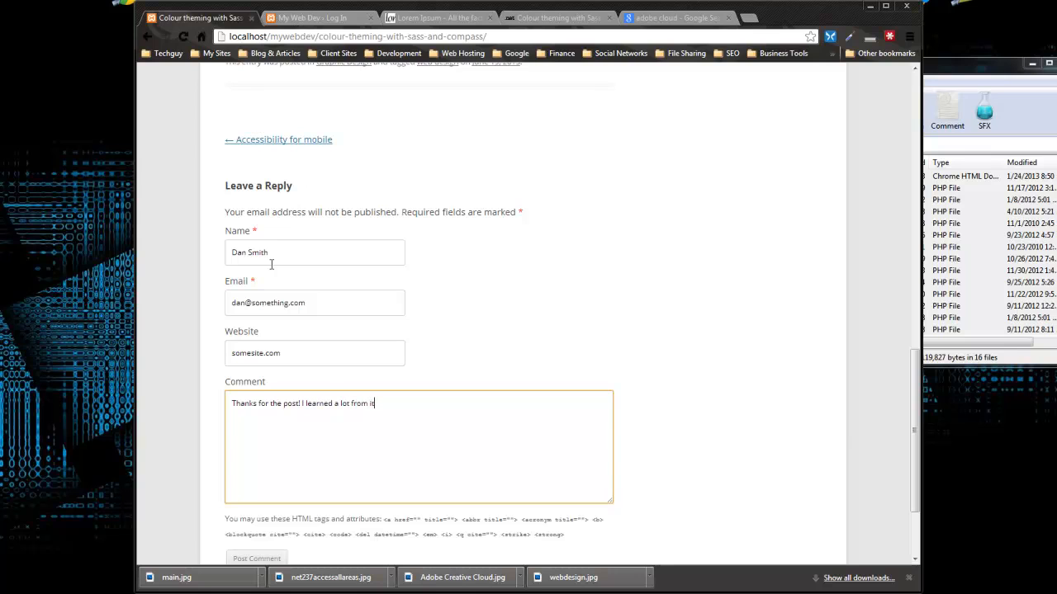
Step: Submit the comment 'Thanks for the post! I learned a lot from it'
click(731, 404)
scroll(602, 349, down, 2)
scroll(472, 373, up, 2)
scroll(472, 373, down, 3)
click(247, 437)
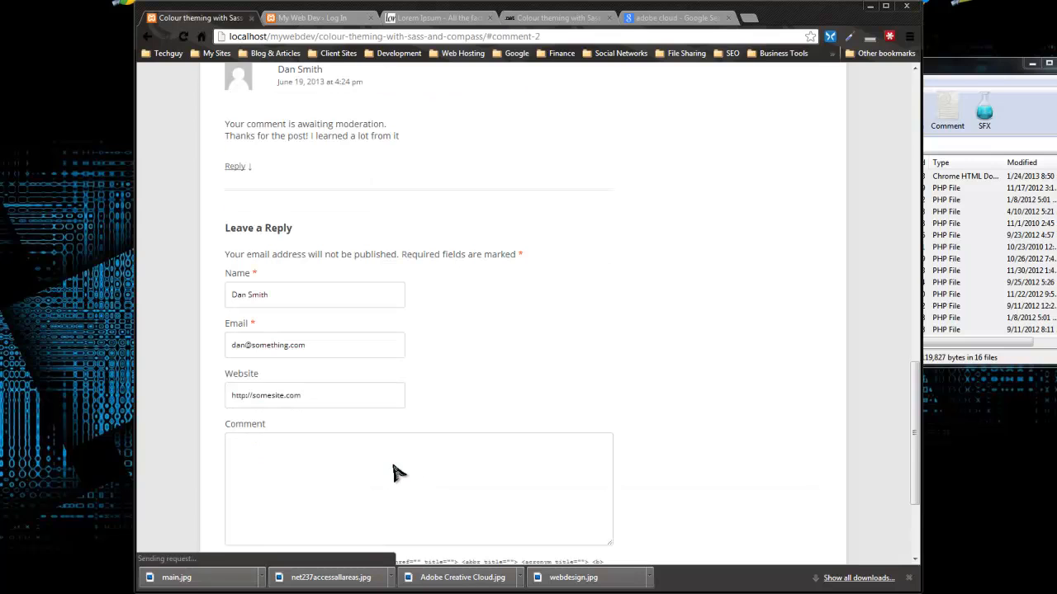
scroll(396, 472, up, 3)
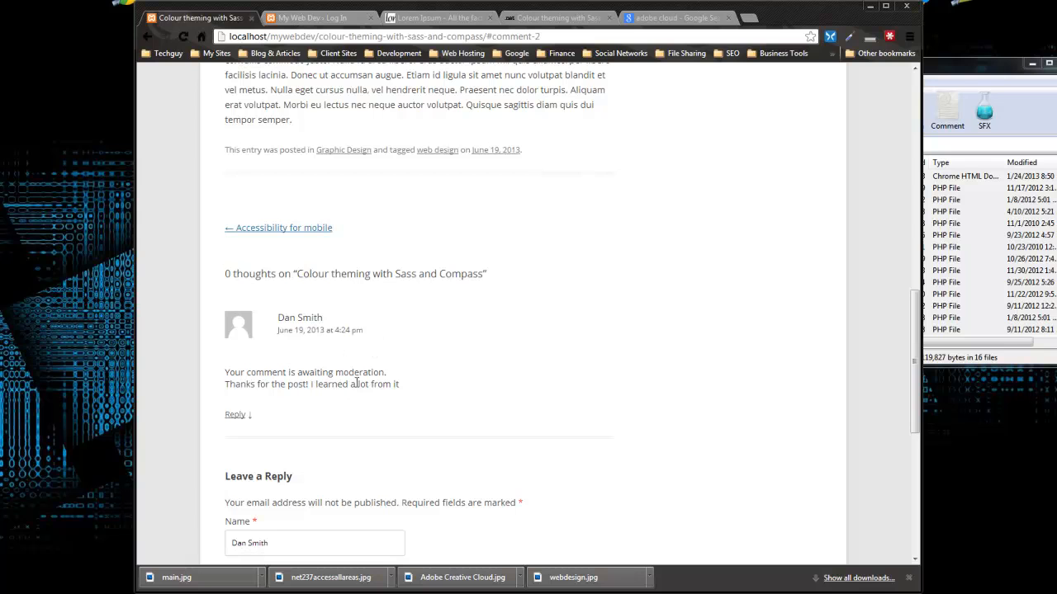
scroll(343, 291, up, 2)
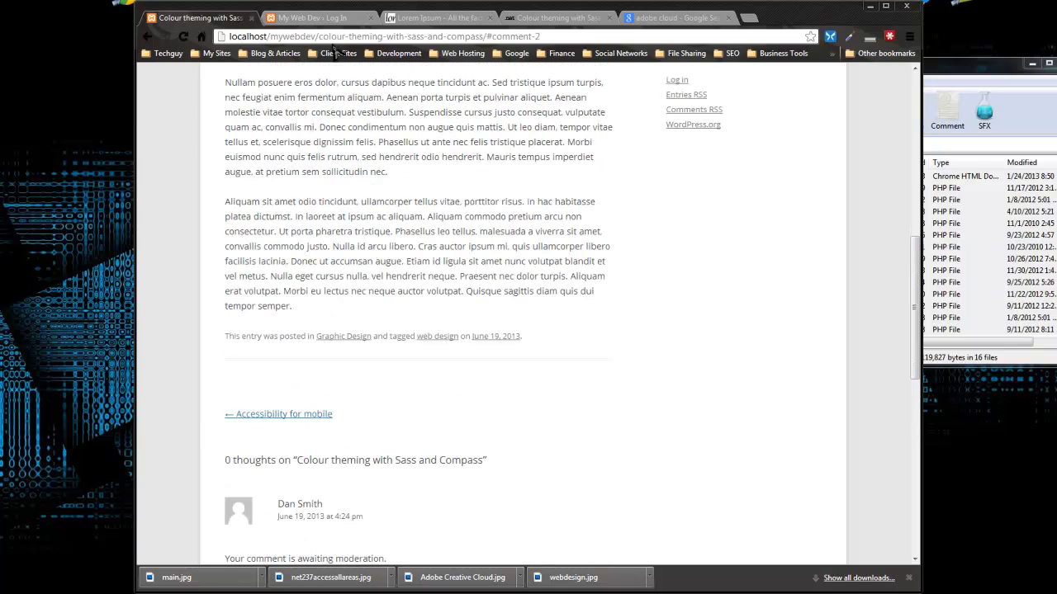
click(310, 17)
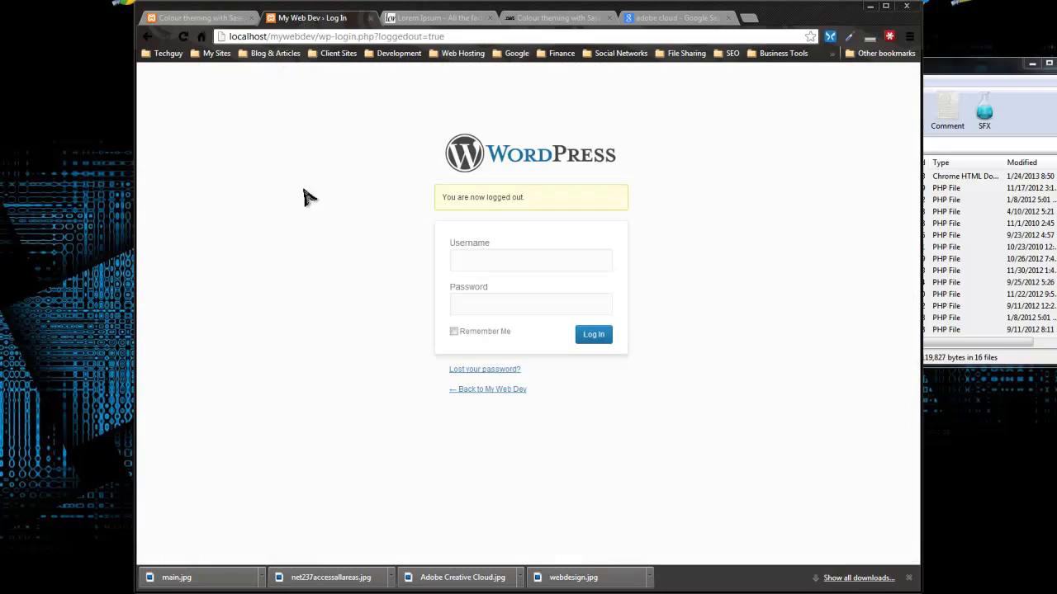
Step: Enter the admin username on the login page and move to the password field
text(admin)
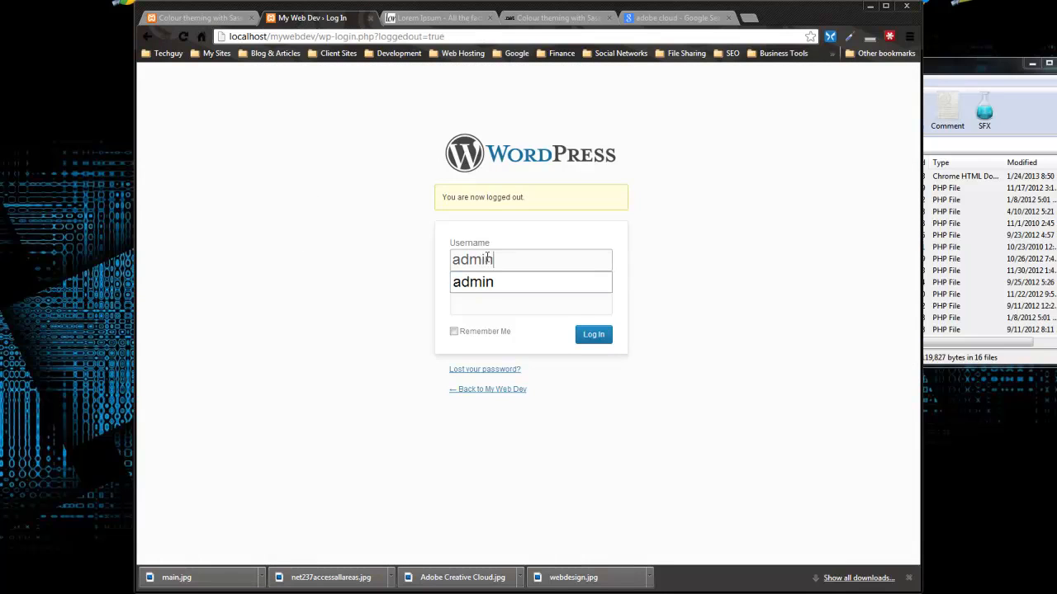
key(Tab)
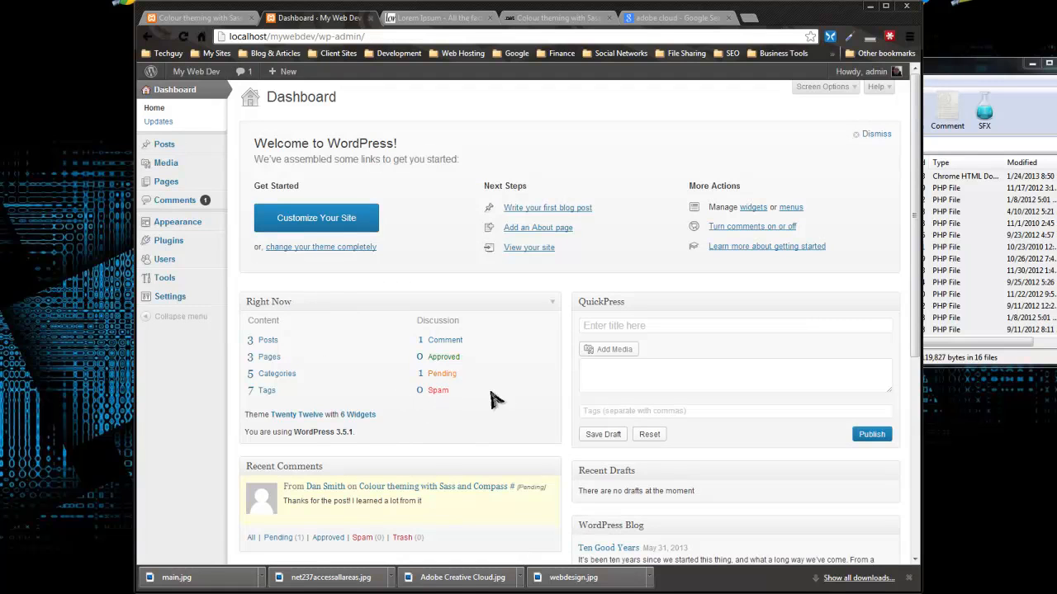
Step: Bulk-approve all pending comments, including the visitor's, then go back to the Colour theming post
click(442, 375)
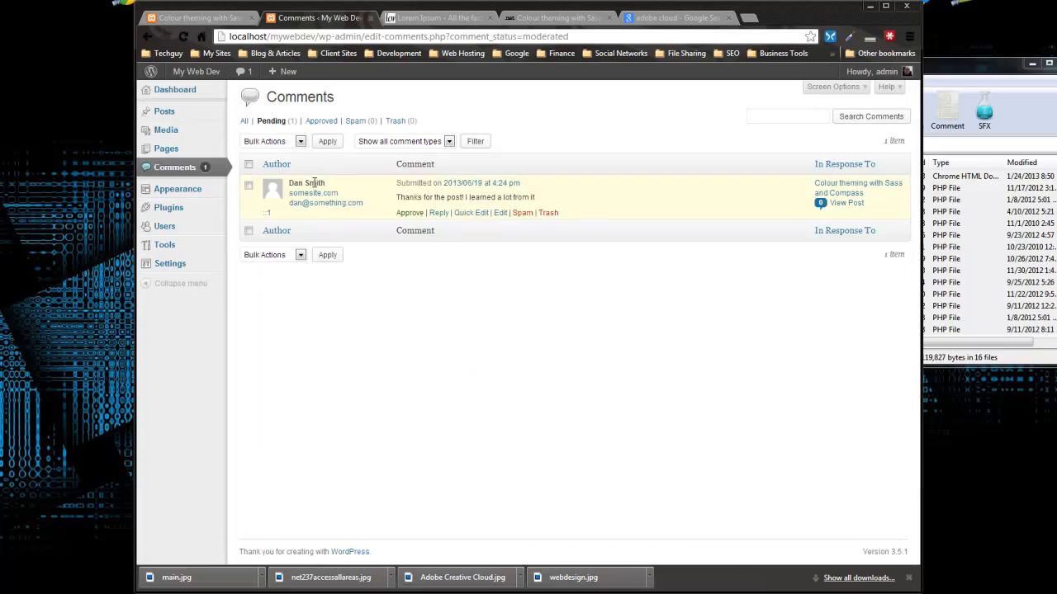
click(249, 231)
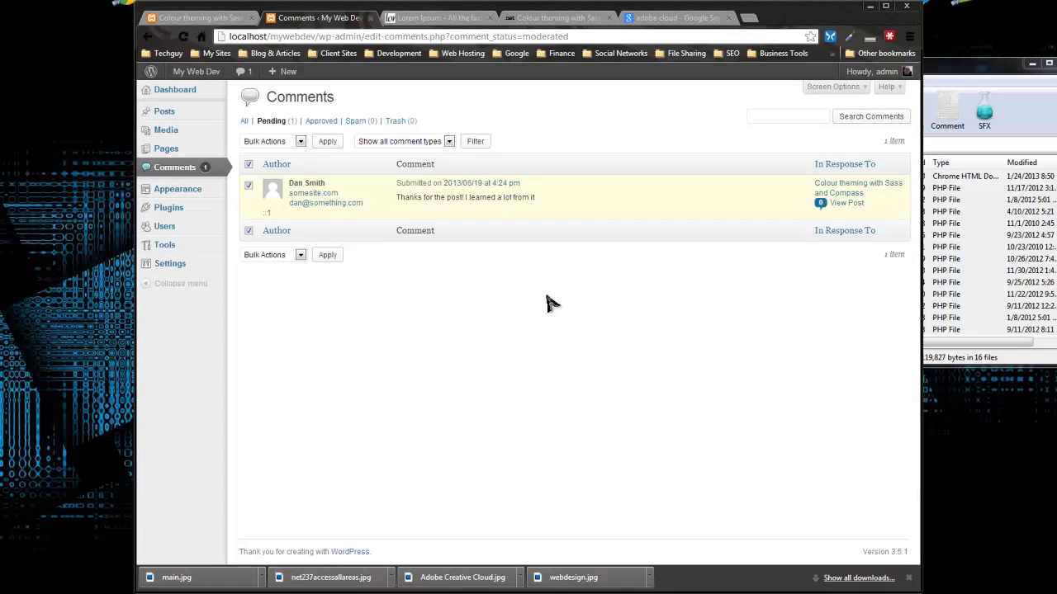
click(301, 142)
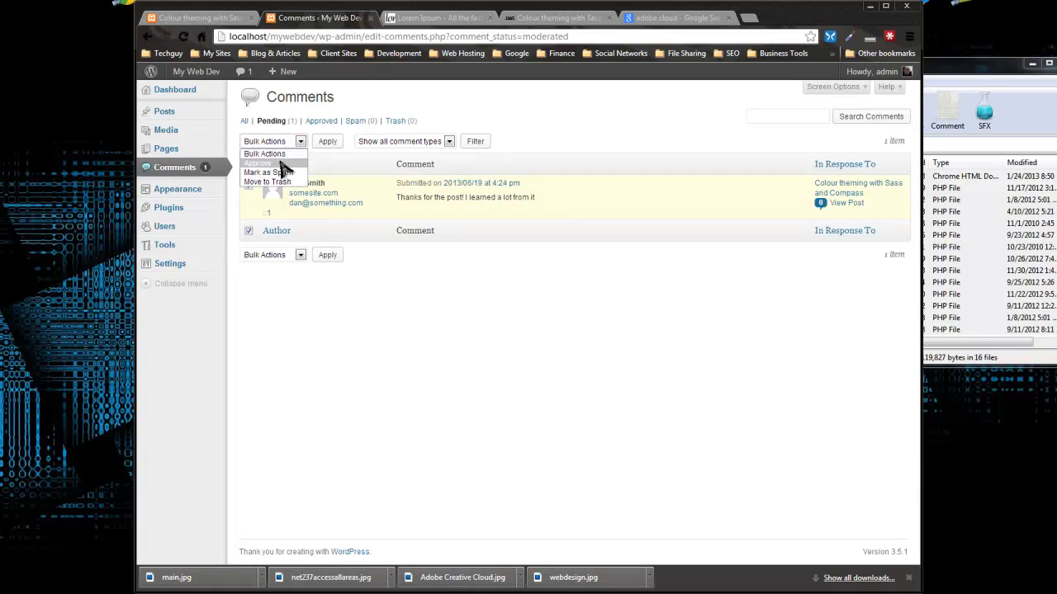
click(280, 165)
click(326, 141)
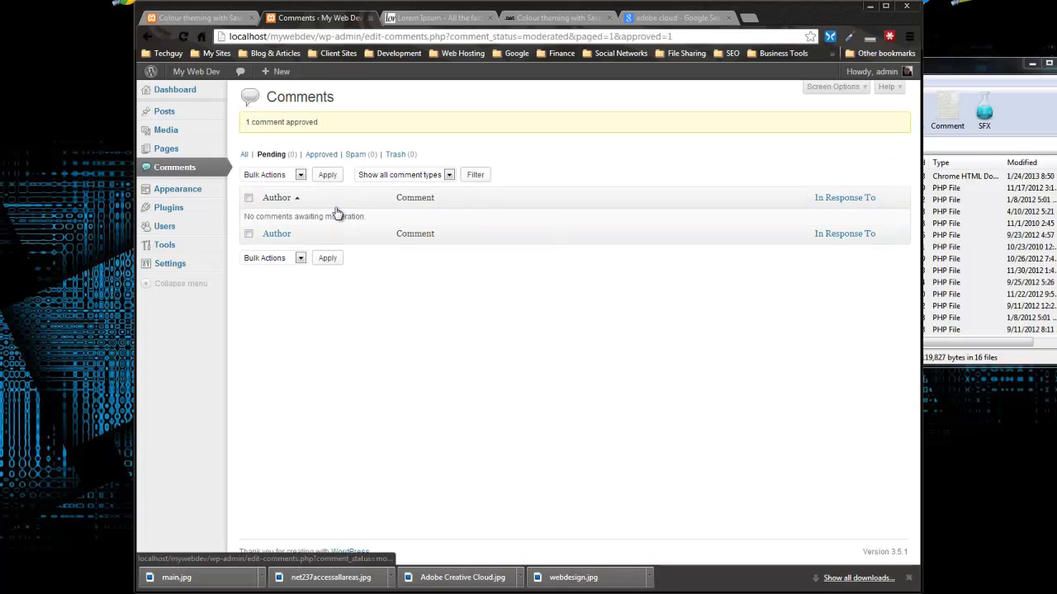
click(216, 20)
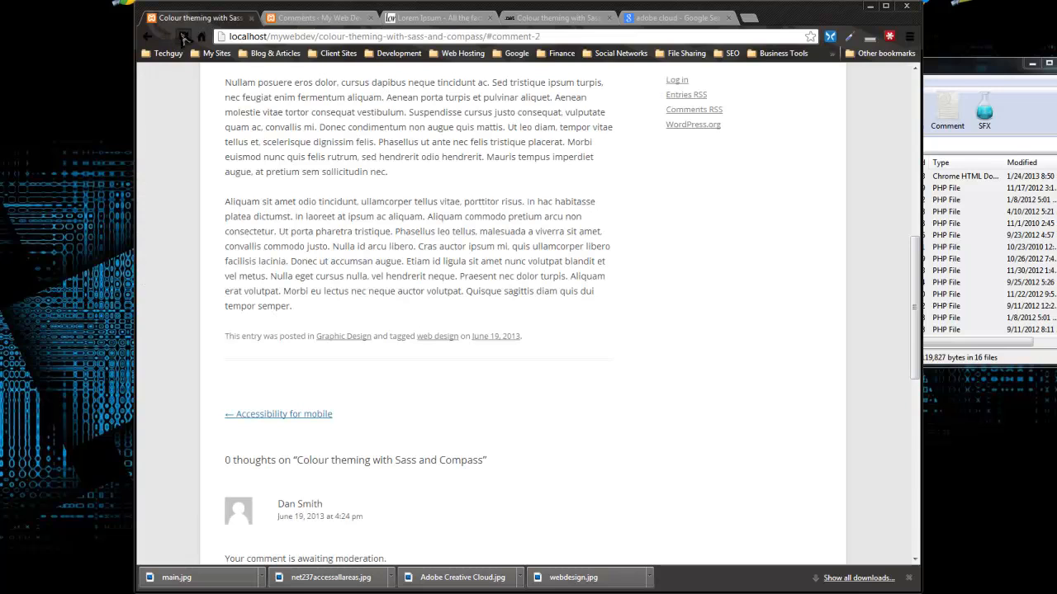
Step: Reload the Colour theming post and check the approved comment appears as One thought and in Recent Comments
click(185, 38)
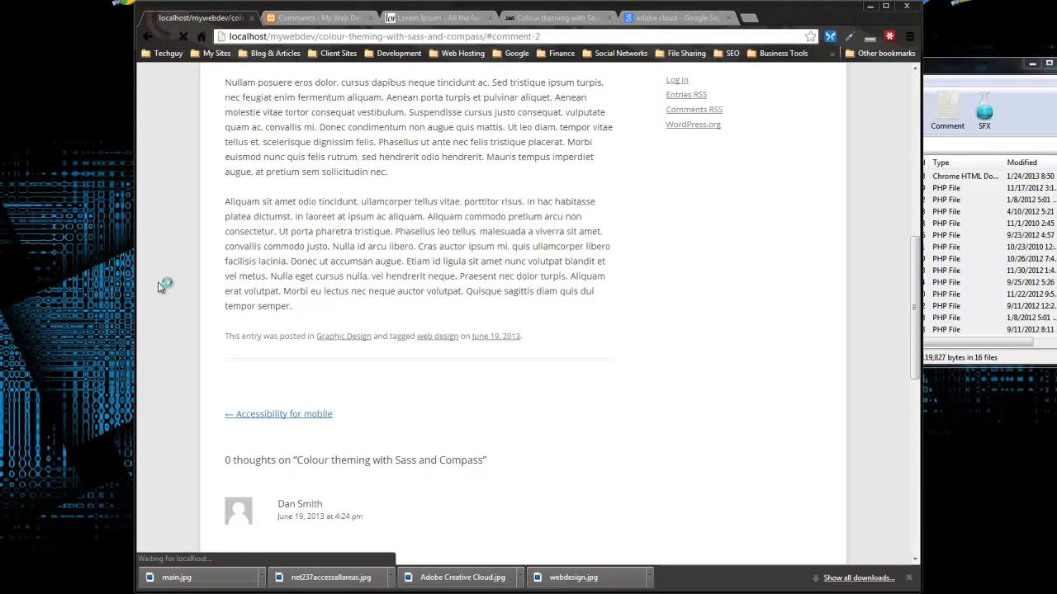
scroll(171, 282, down, 3)
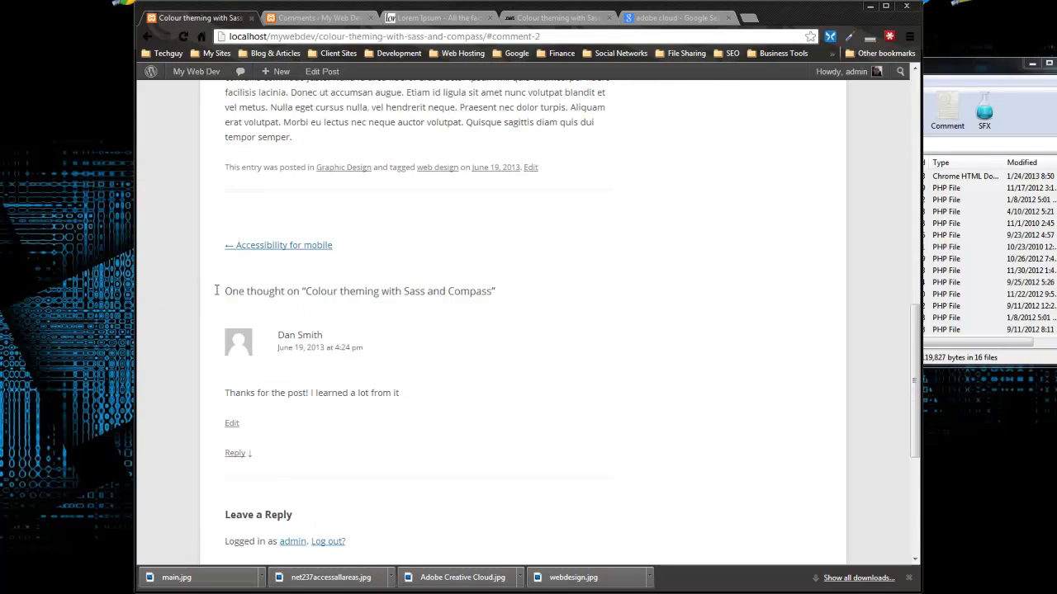
scroll(531, 455, down, 2)
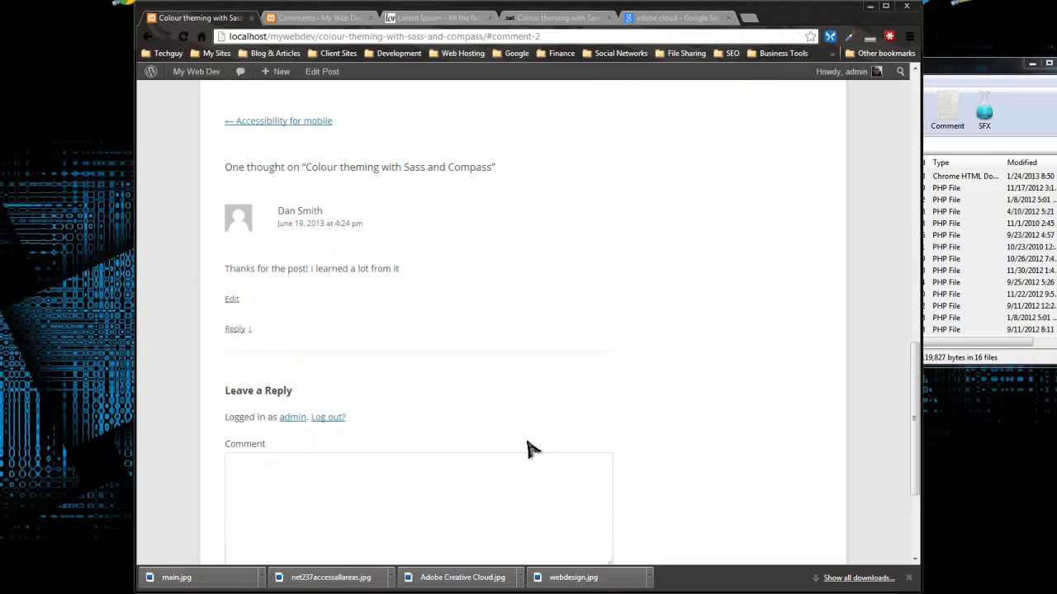
scroll(529, 450, up, 1)
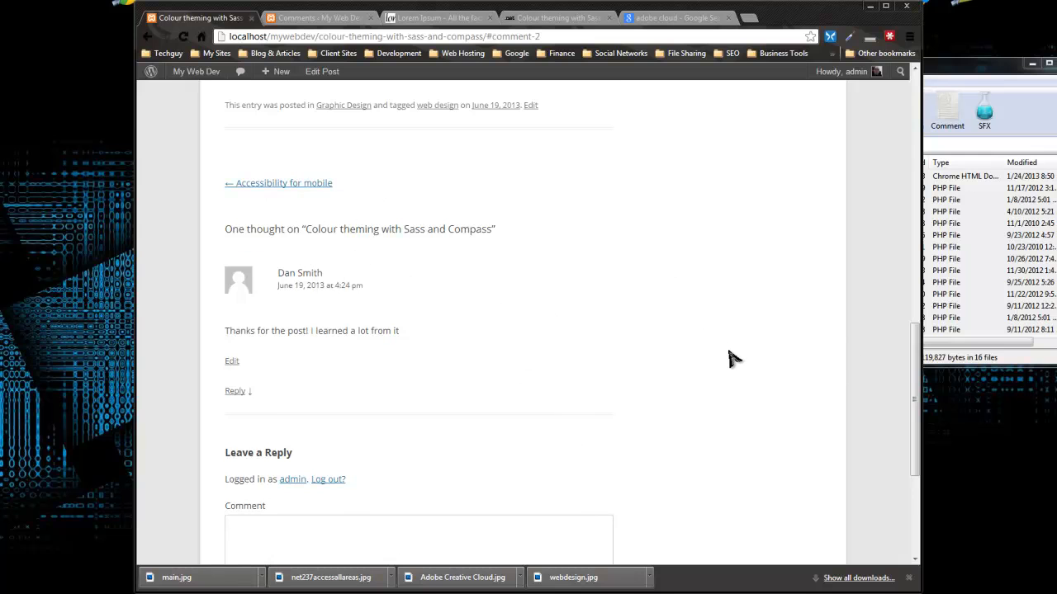
scroll(729, 358, up, 1)
scroll(731, 355, up, 10)
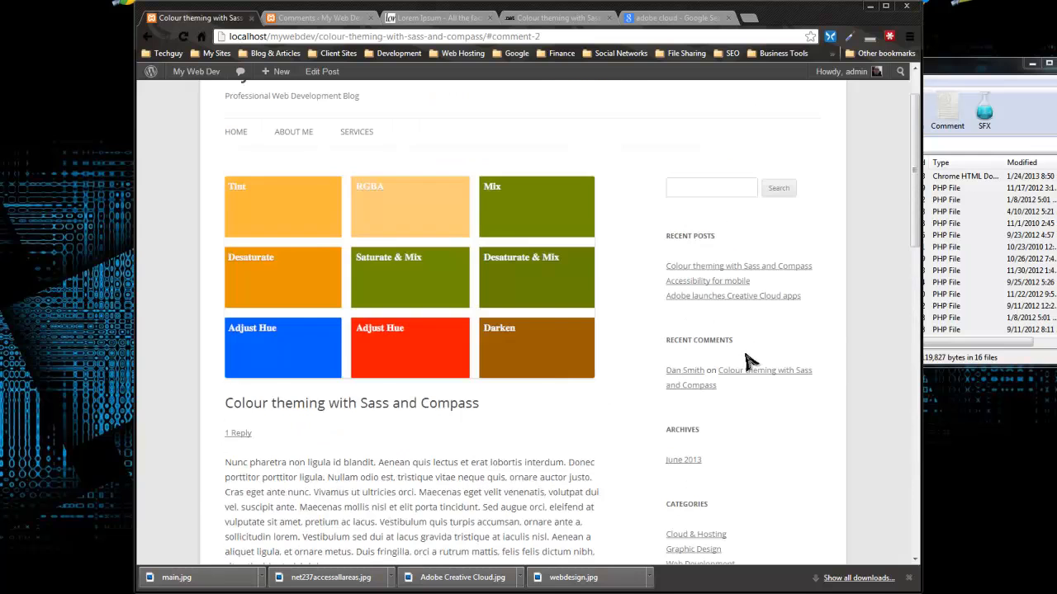